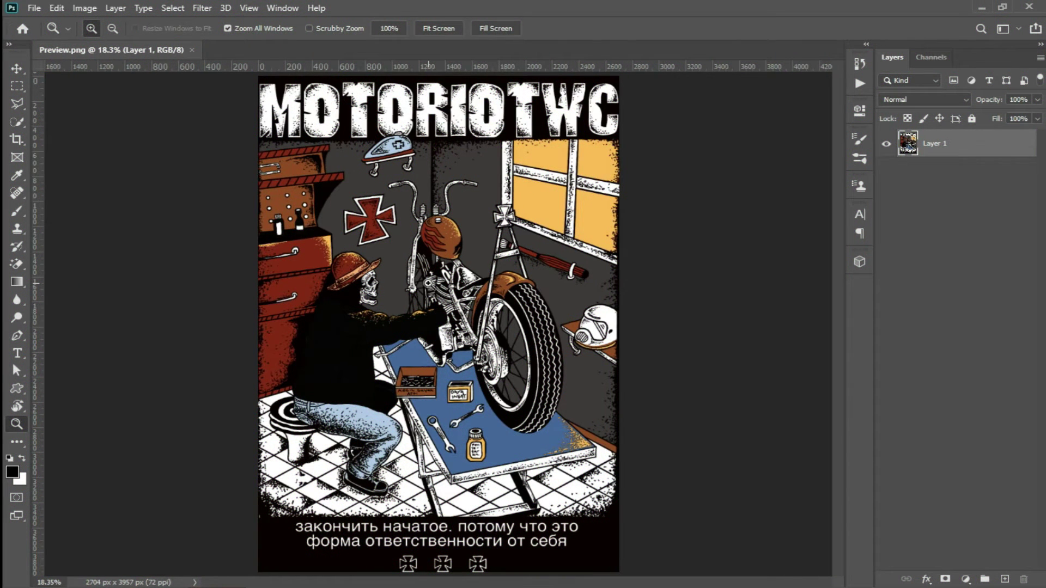
Switch from the Zoom tool to the Move tool with V.
key(v)
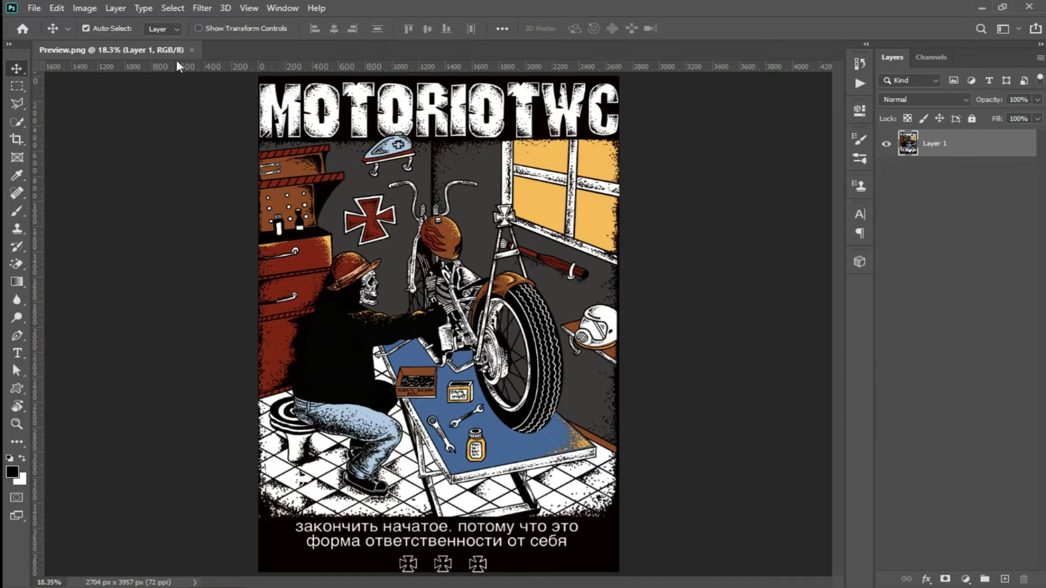
Float Preview.png and duplicate it as Preview copy.
mouse_move(172, 51)
mouse_down()
mouse_move(231, 83)
mouse_move(231, 73)
mouse_up()
right_click(230, 69)
click(261, 77)
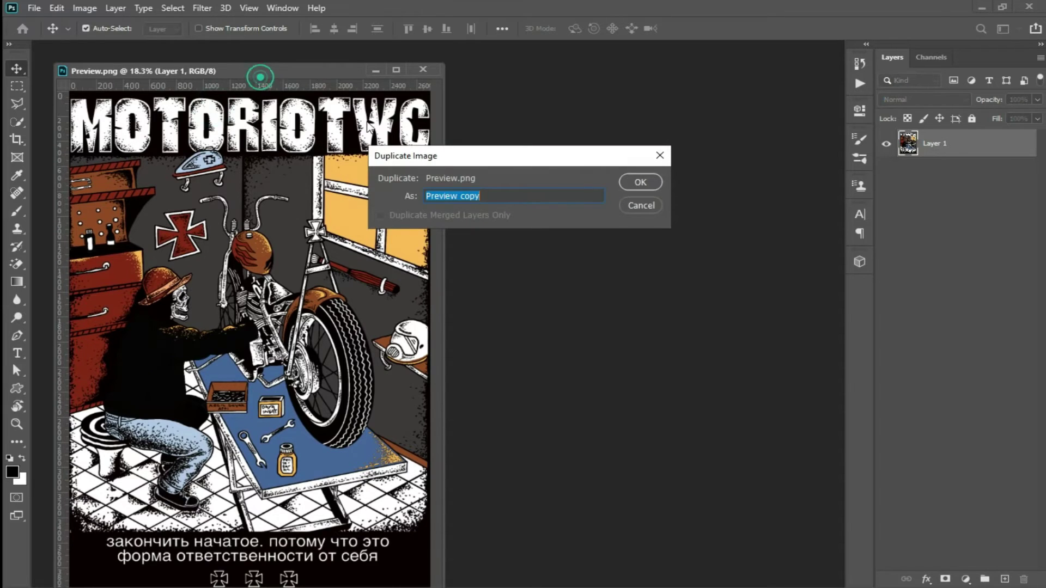
click(649, 182)
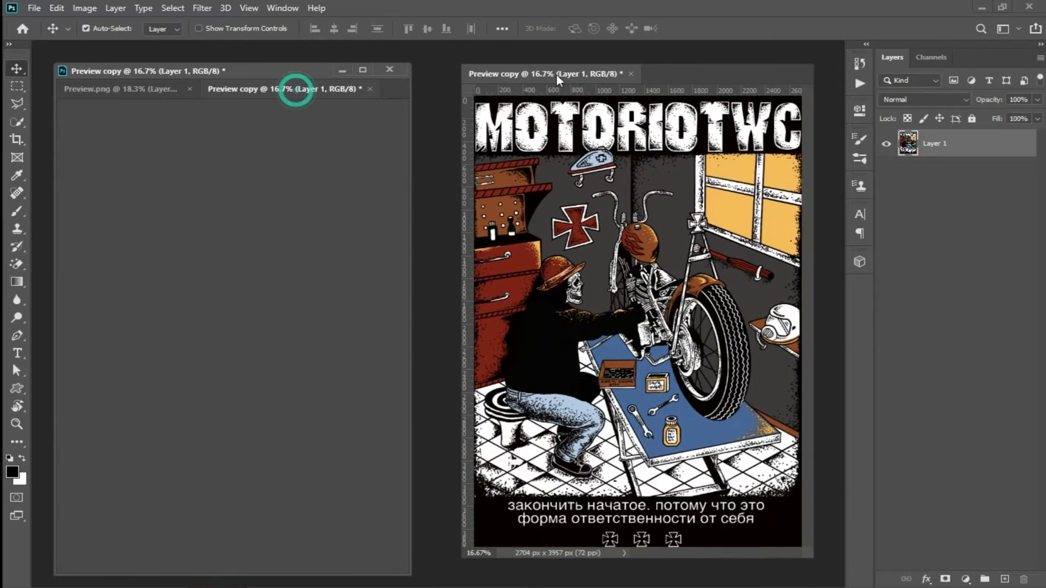
Place Preview copy in its own window beside Preview.png and fit both windows to the screen.
drag(297, 93, 540, 71)
click(588, 227)
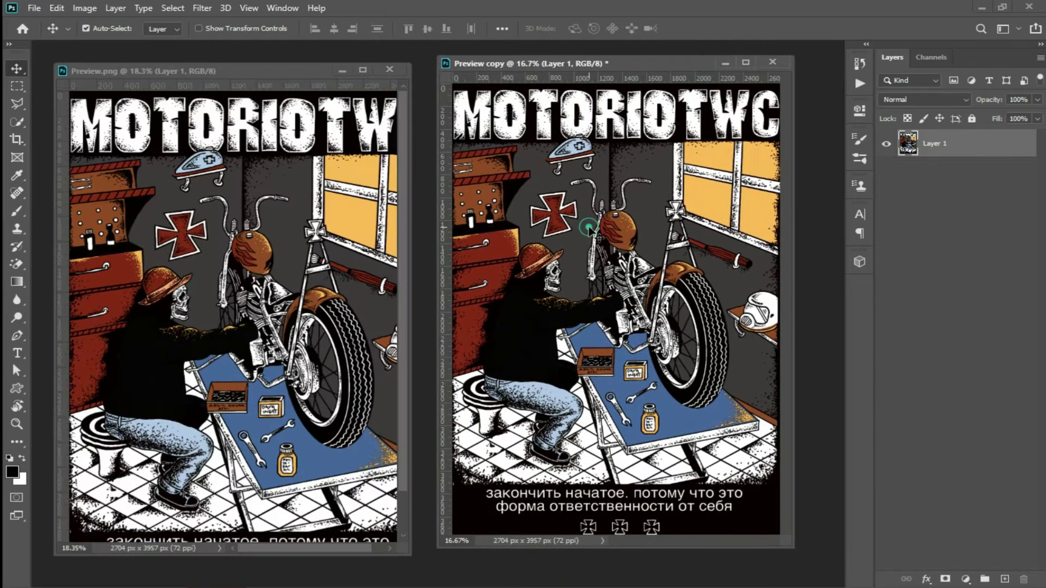
key(ctrl+0)
click(274, 278)
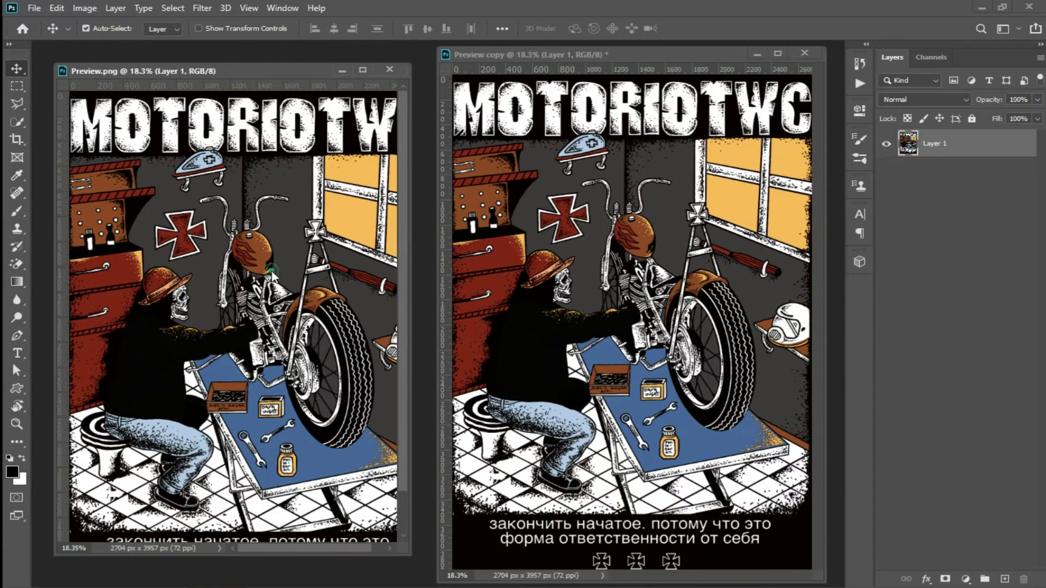
key(ctrl+0)
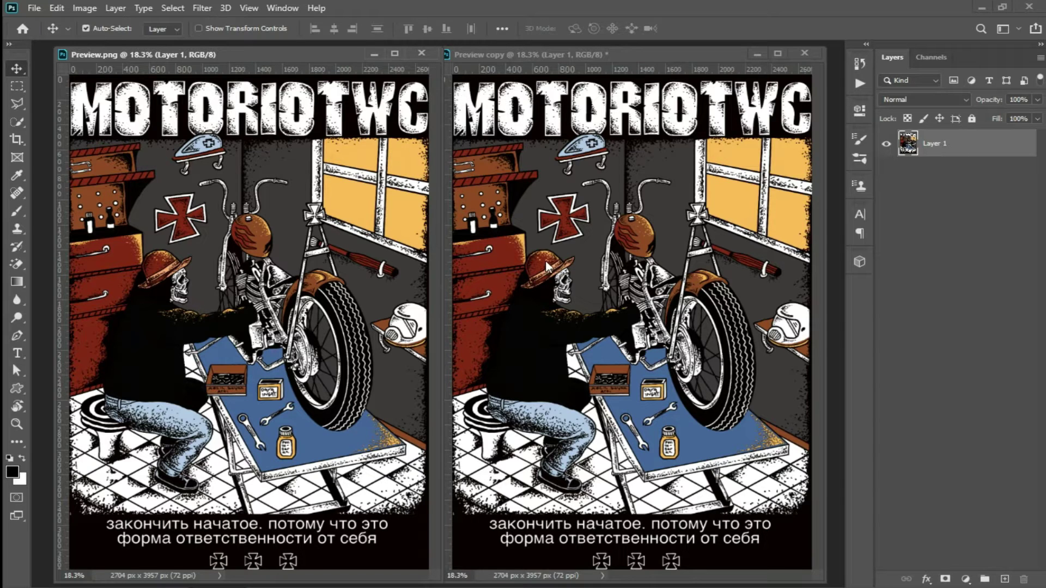
Add a new channel to Preview copy, colour it black and name it Kain Hitam.
click(573, 262)
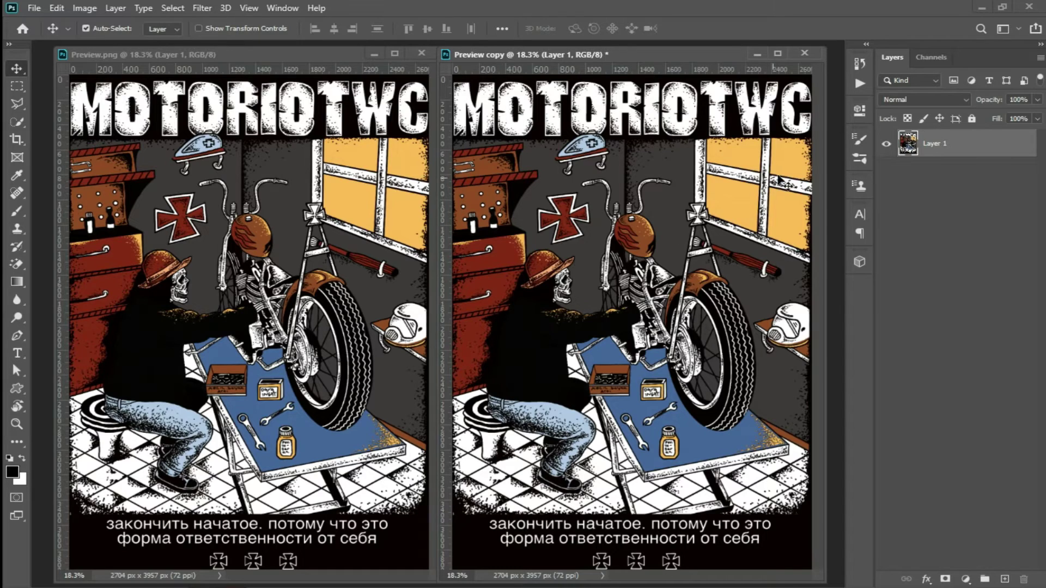
click(929, 58)
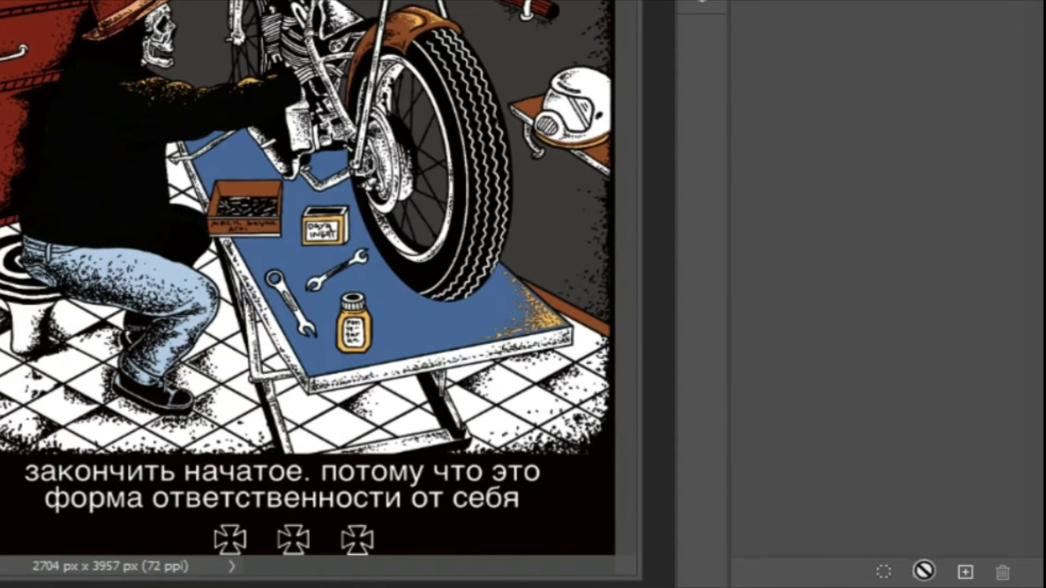
click(966, 572)
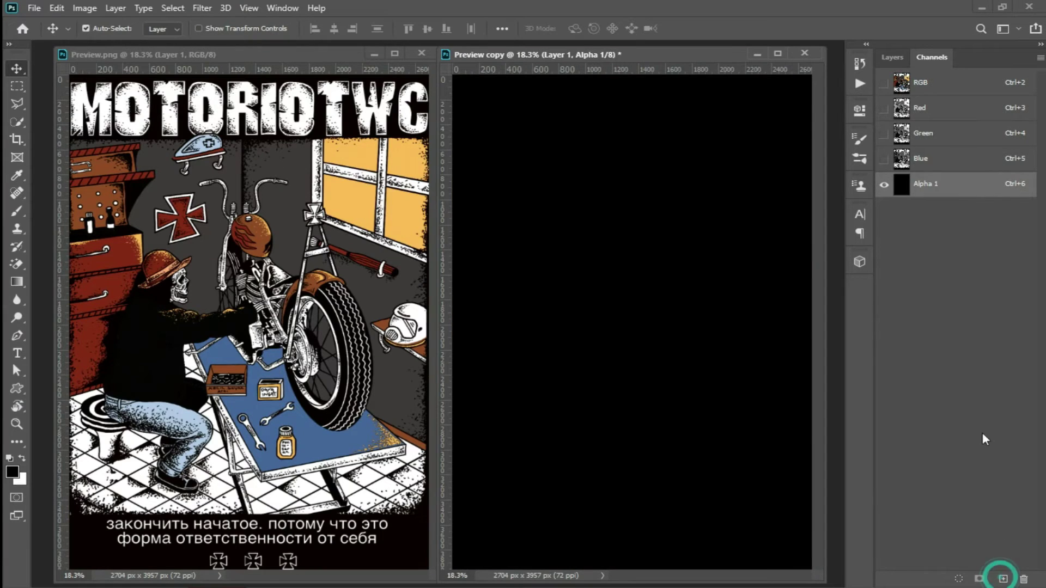
double_click(901, 185)
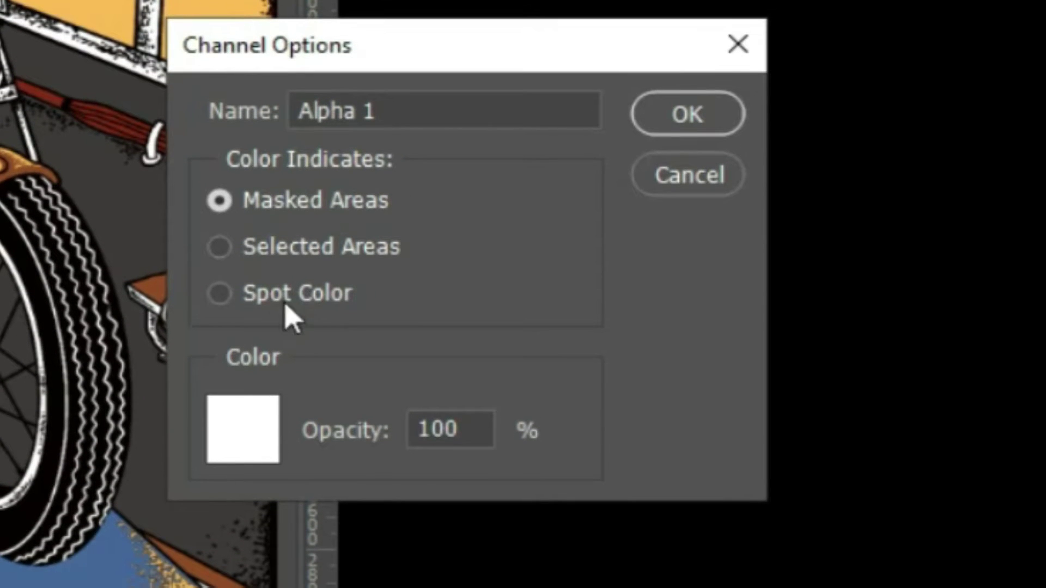
click(243, 427)
drag(108, 501, 79, 527)
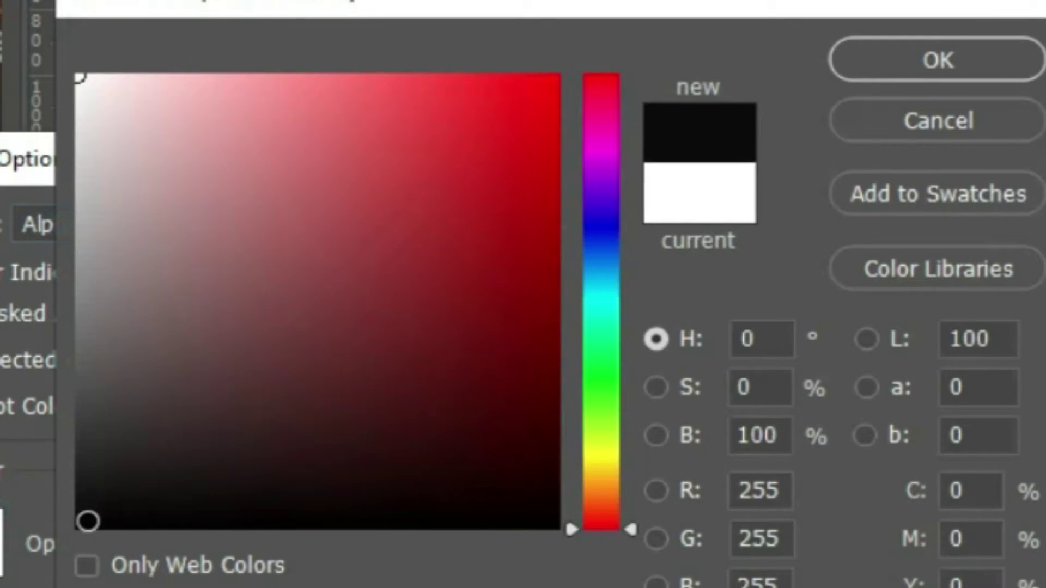
click(936, 63)
text(Kain Hitam)
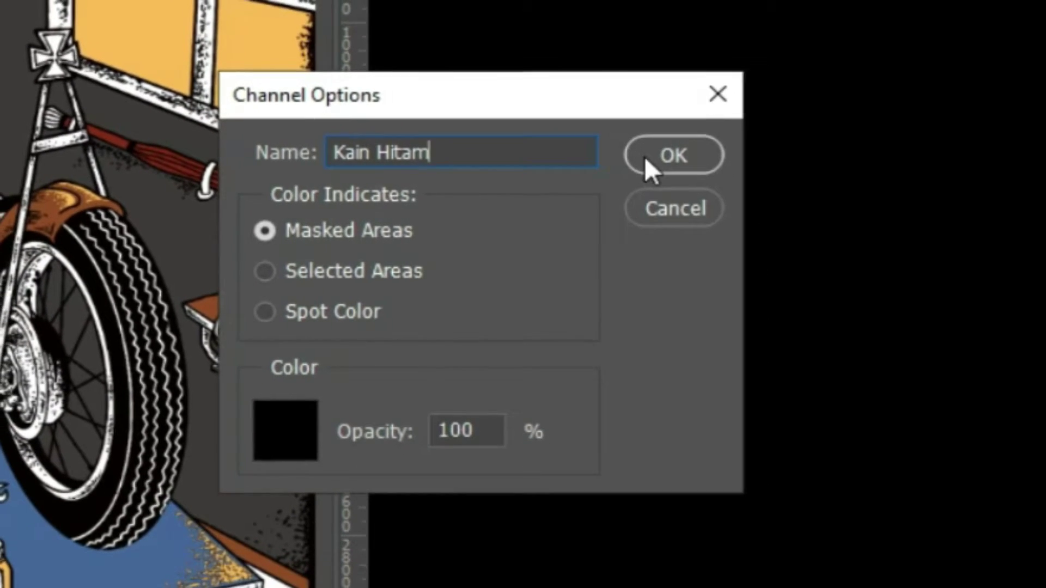
click(658, 158)
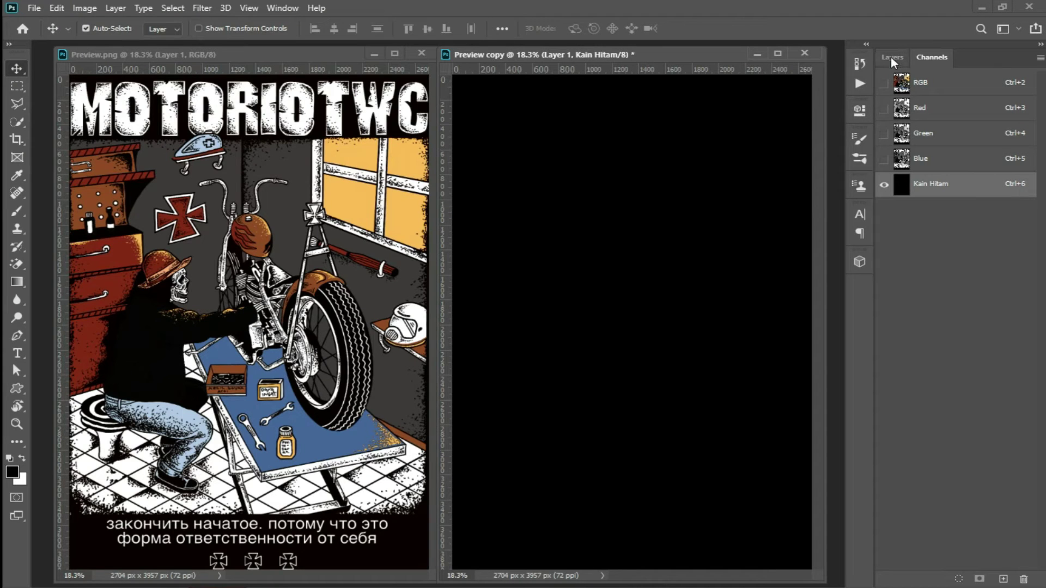
click(891, 58)
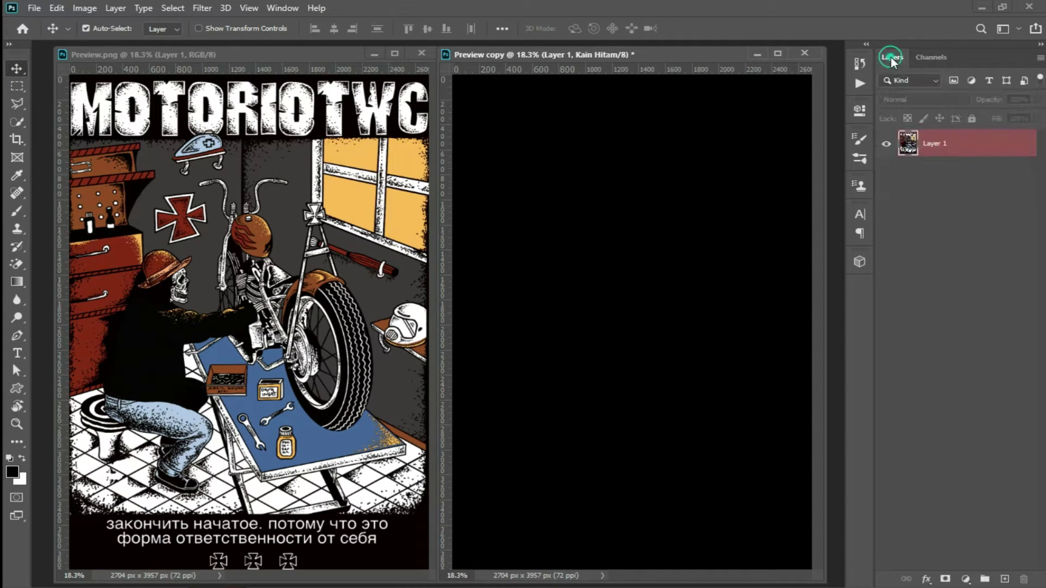
Return to the RGB composite and Color Range-select the white title areas at Fuzziness 40.
click(920, 58)
click(937, 83)
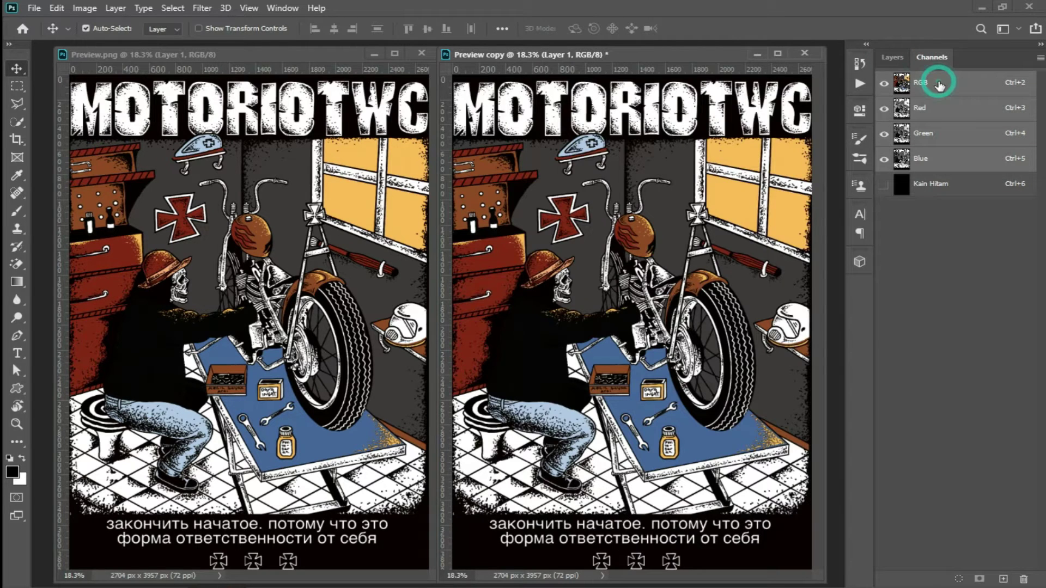
click(892, 59)
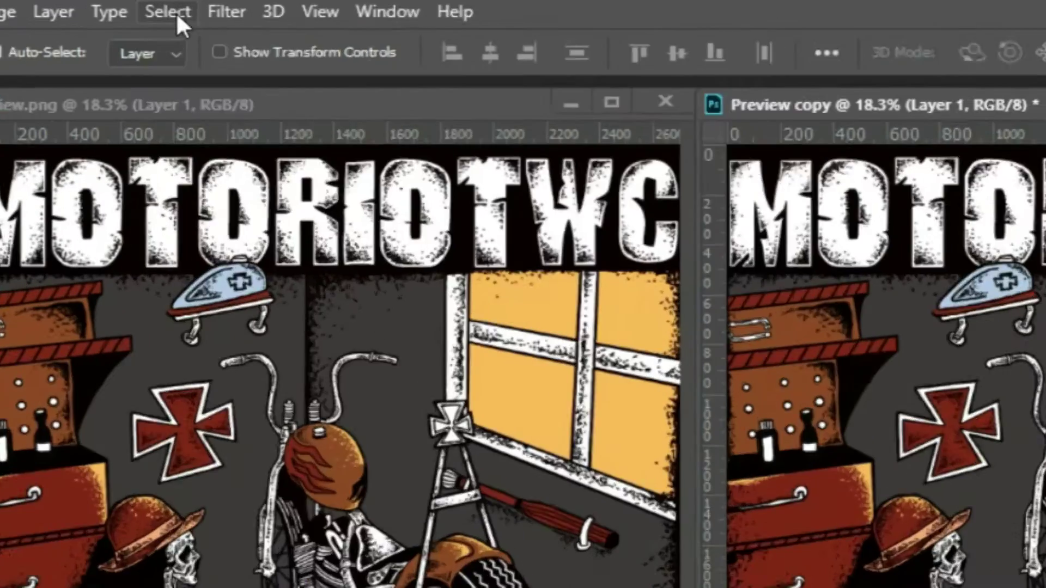
click(175, 10)
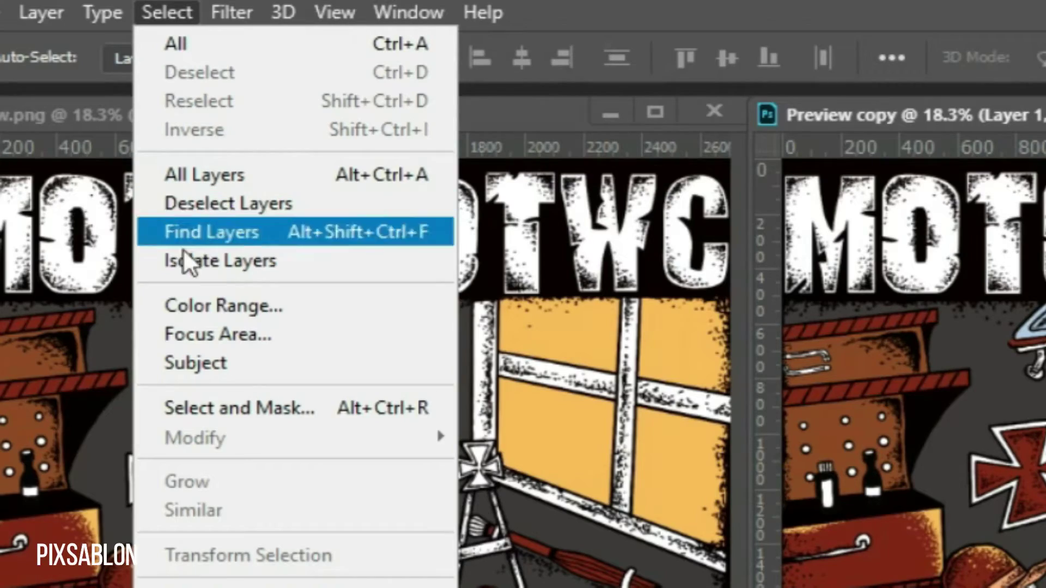
click(308, 305)
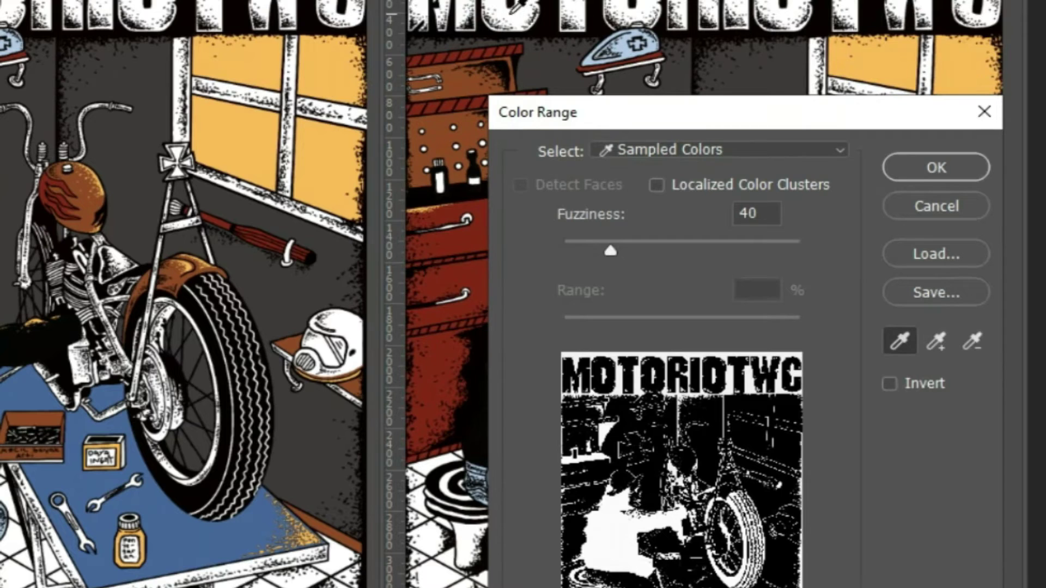
click(510, 12)
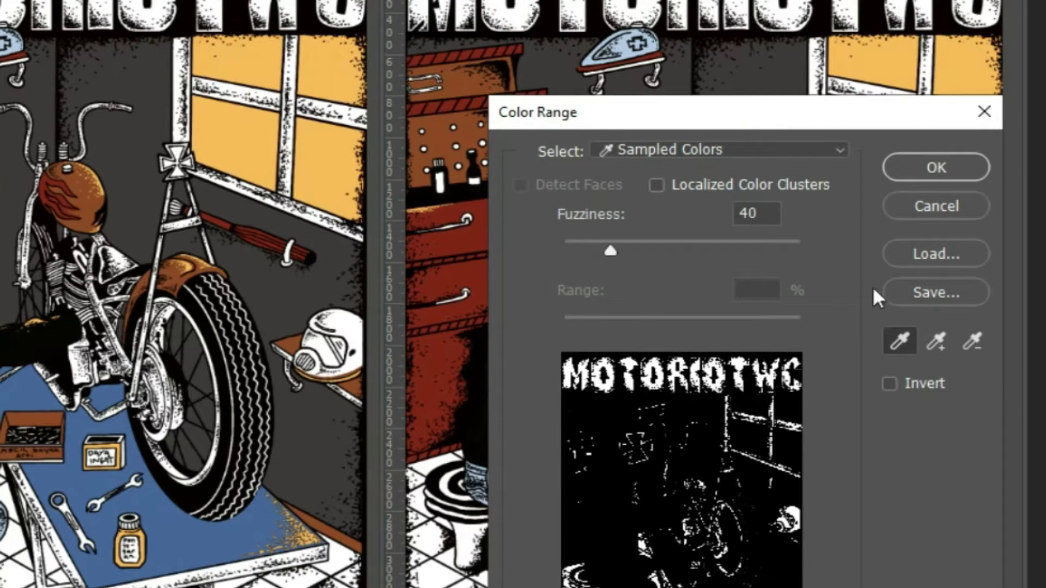
click(923, 168)
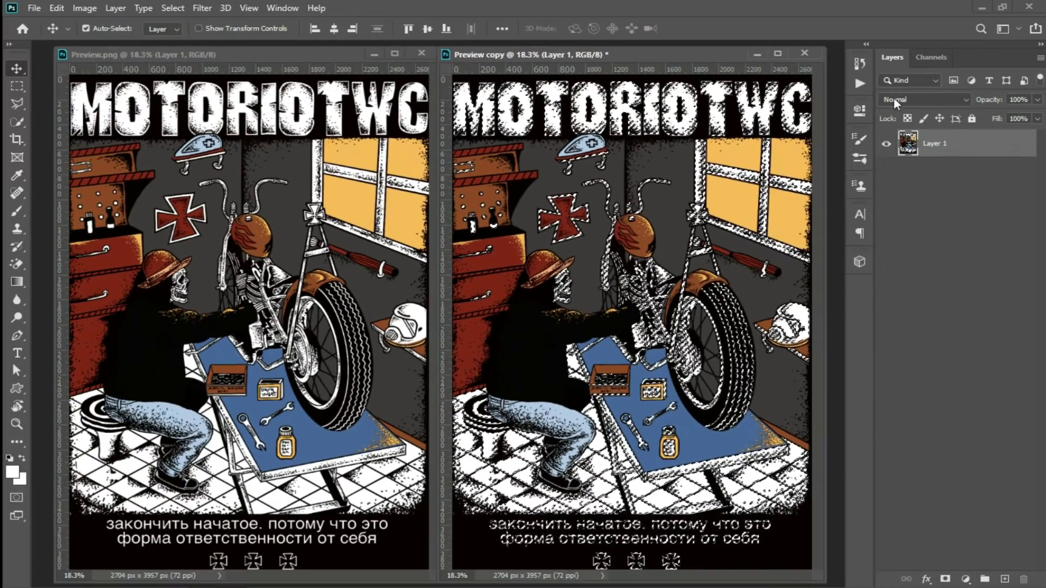
click(926, 58)
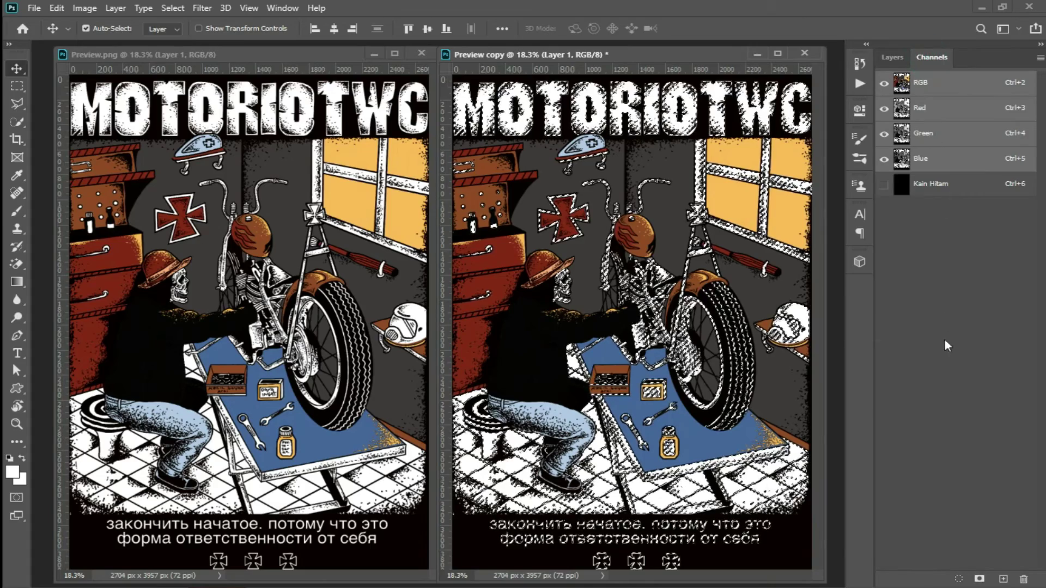
Save the white selection as a new Alpha 1 channel, deselect and invert it.
click(978, 579)
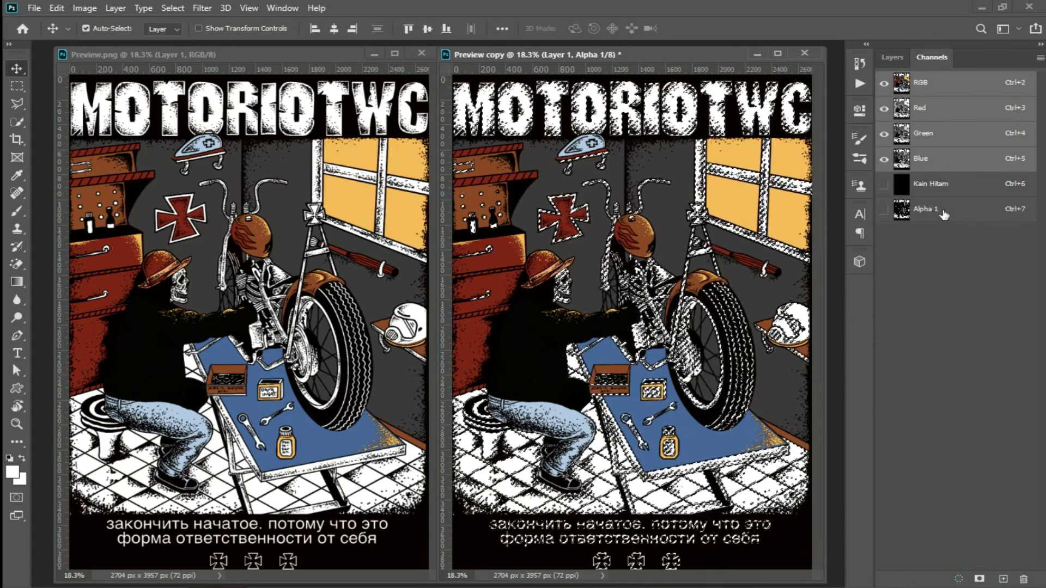
click(942, 212)
key(ctrl+d)
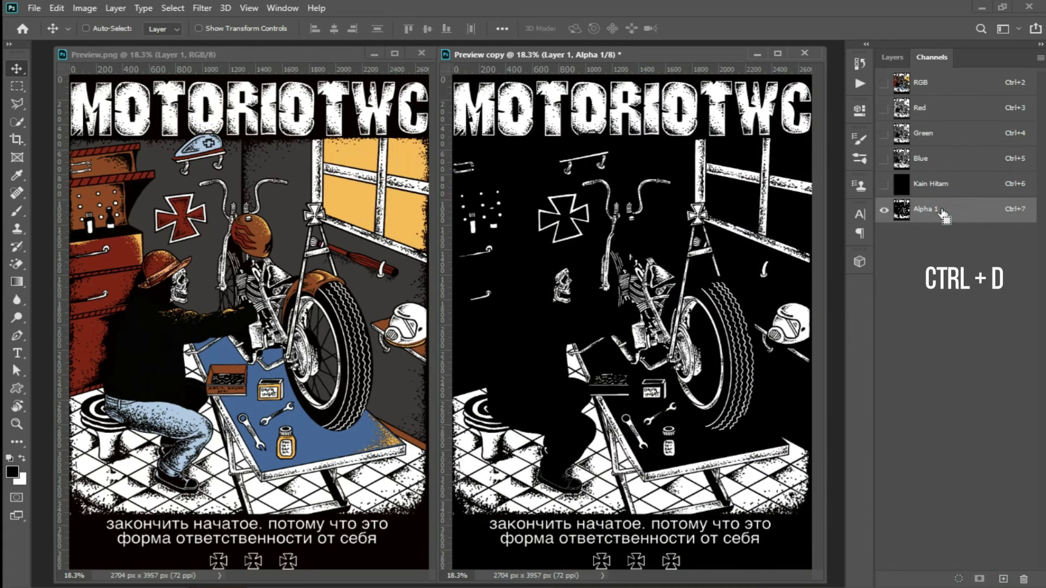
key(ctrl+i)
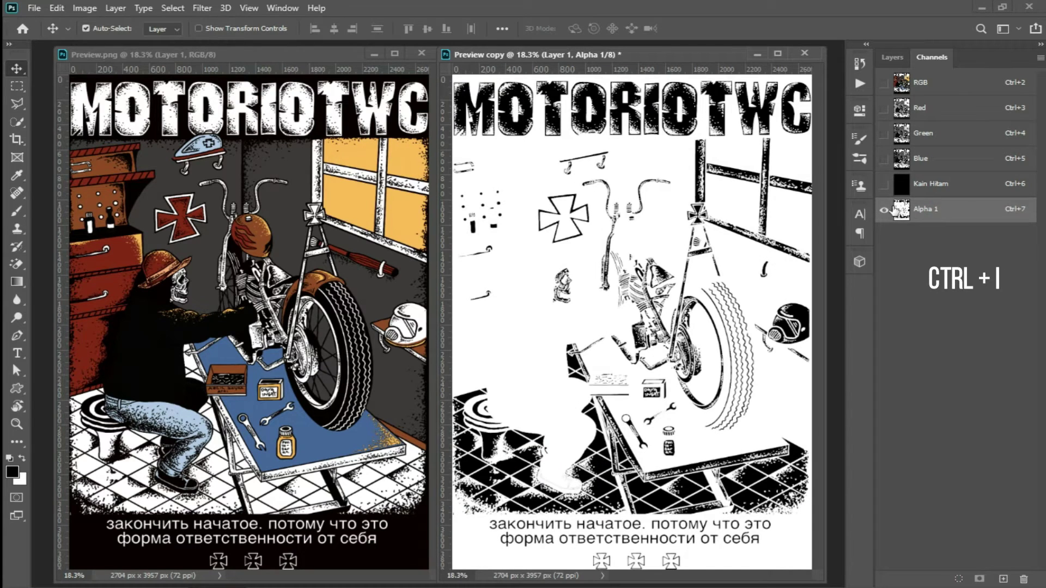
Make Alpha 1 a white spot colour named Putih at 100% solidity, then restore the RGB view.
double_click(901, 210)
click(424, 326)
click(417, 376)
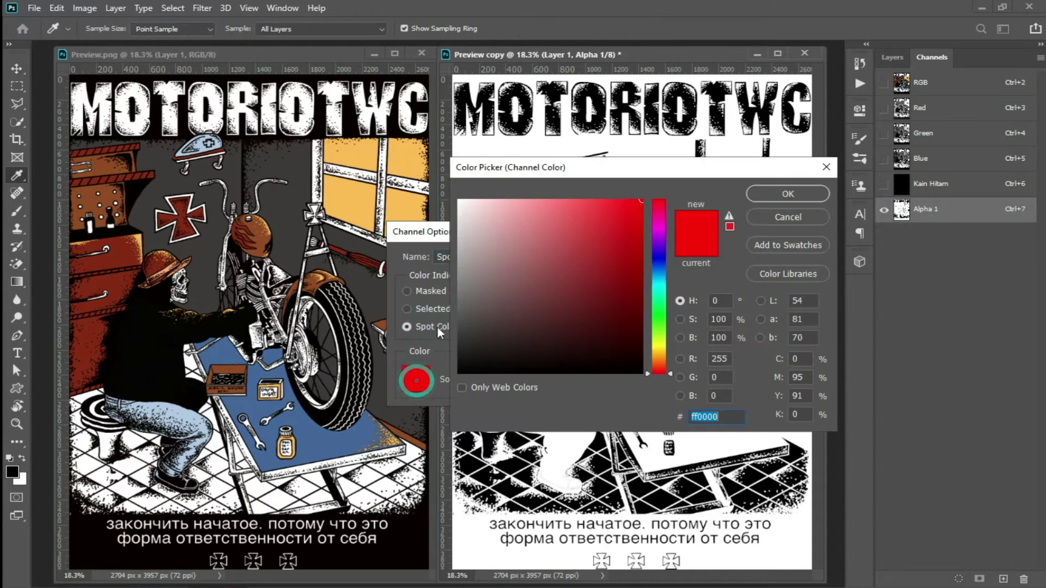
click(474, 145)
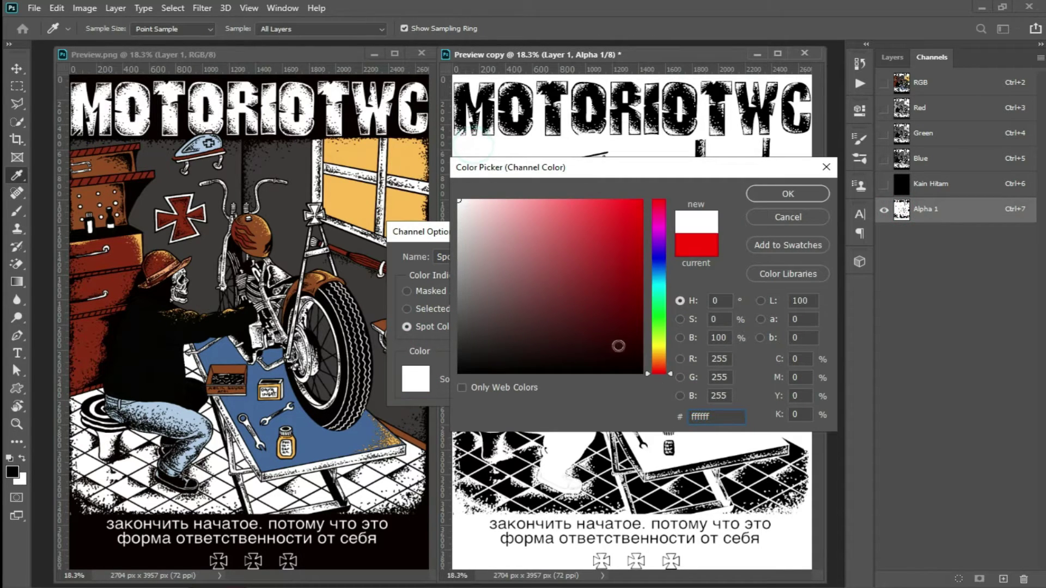
drag(712, 416, 681, 415)
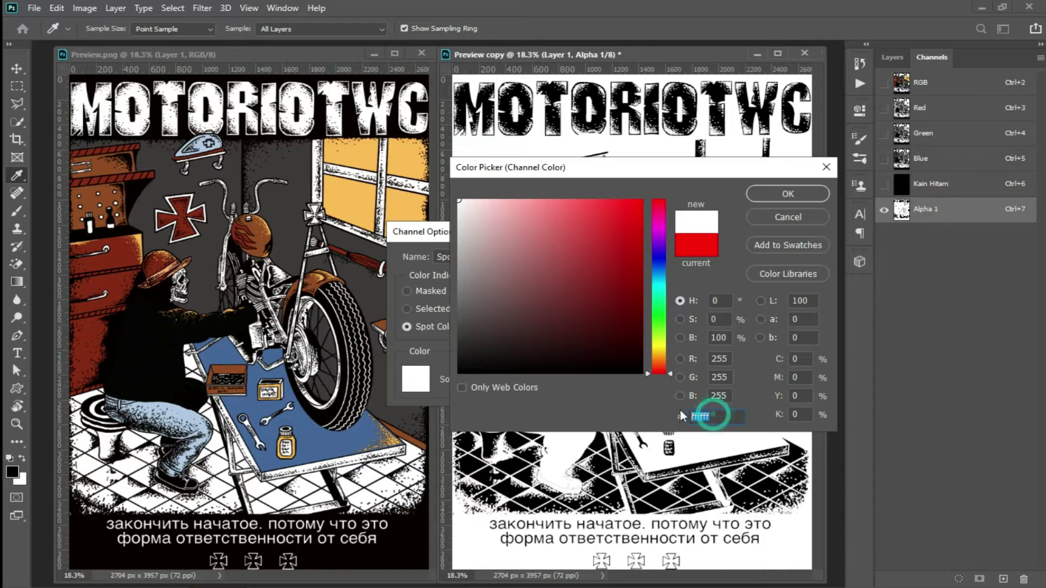
click(758, 197)
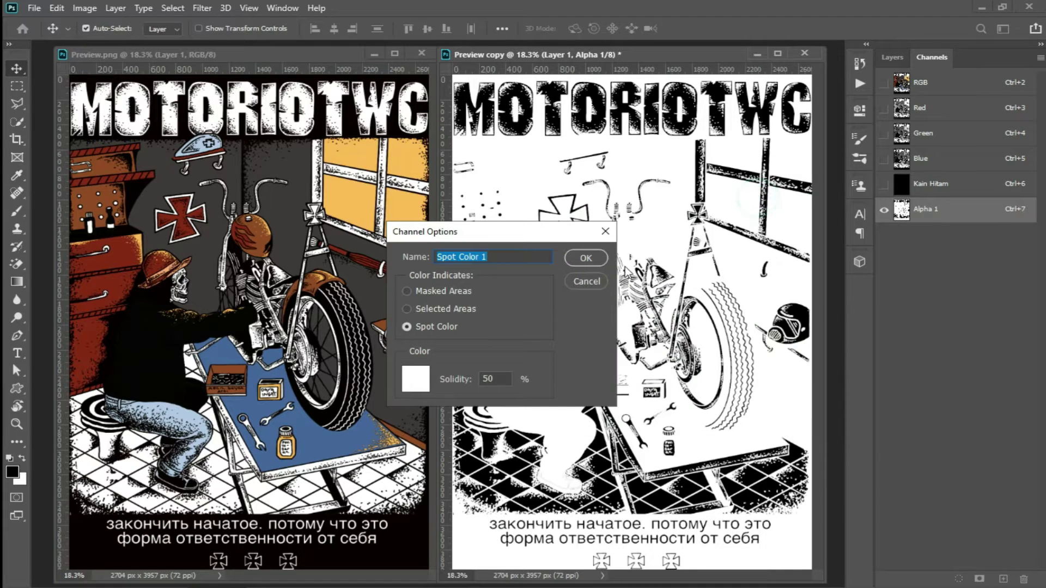
drag(456, 384, 526, 383)
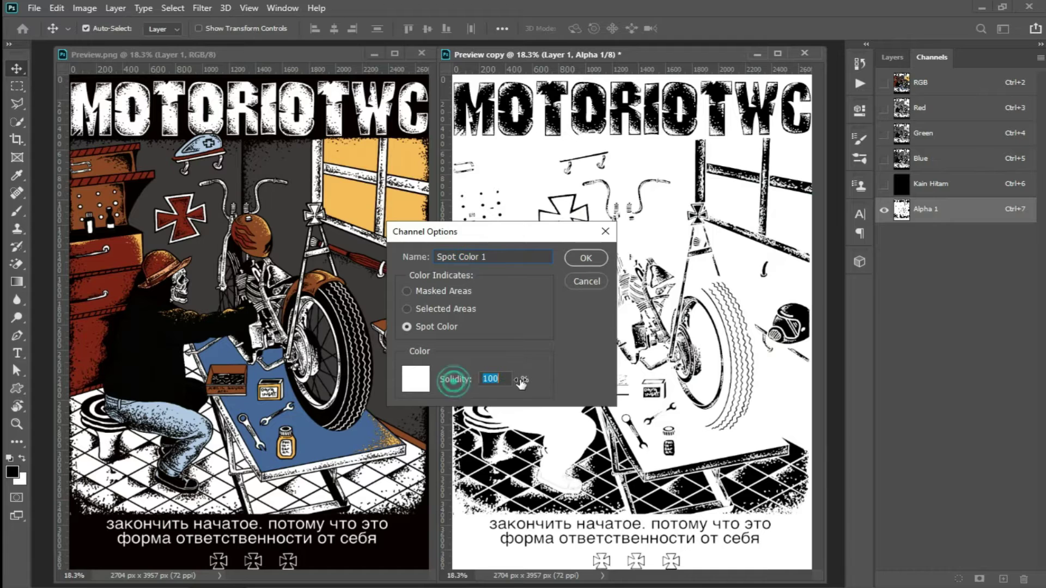
text(Putih)
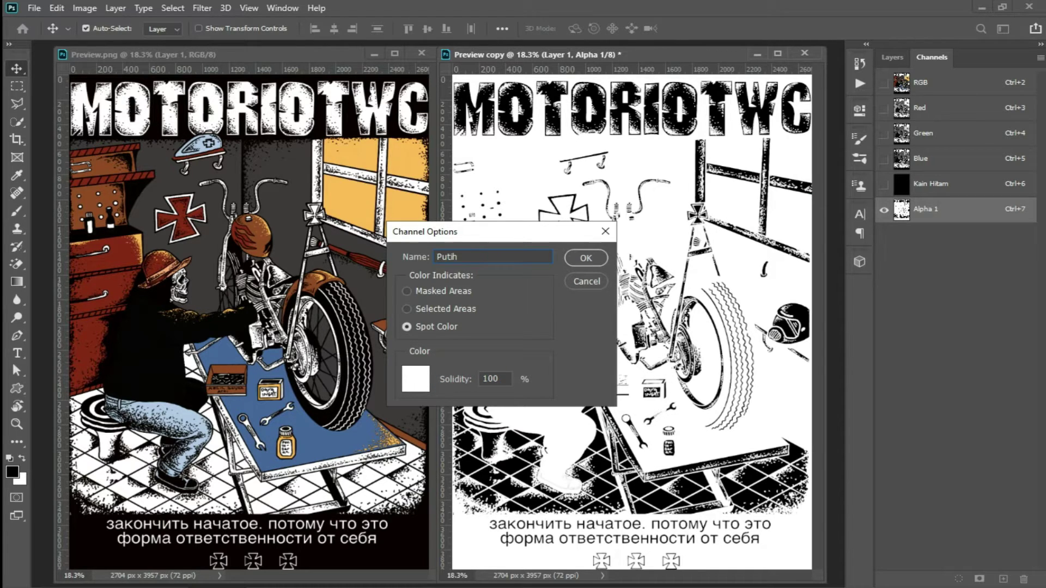
click(583, 258)
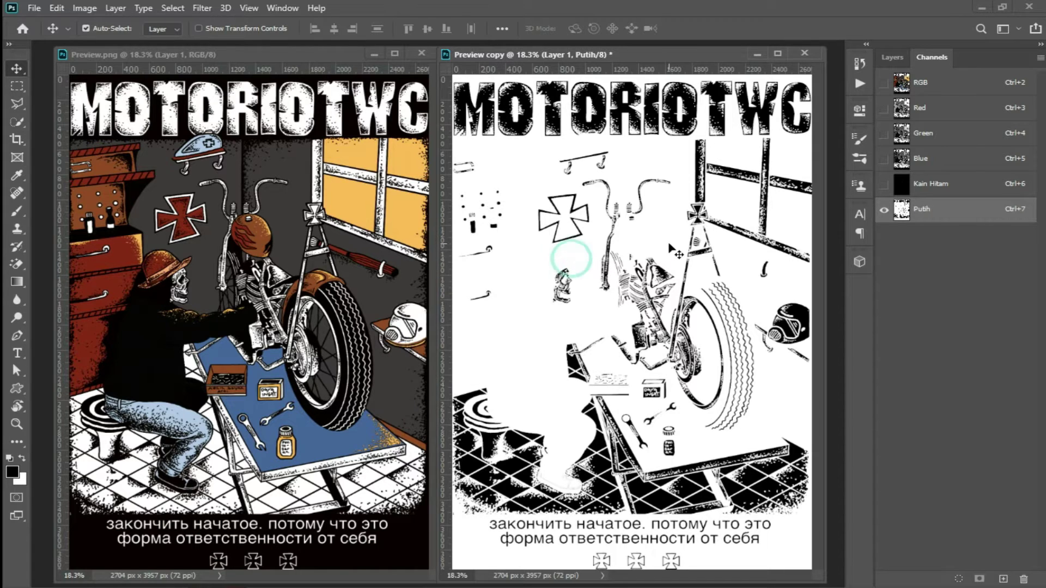
click(883, 185)
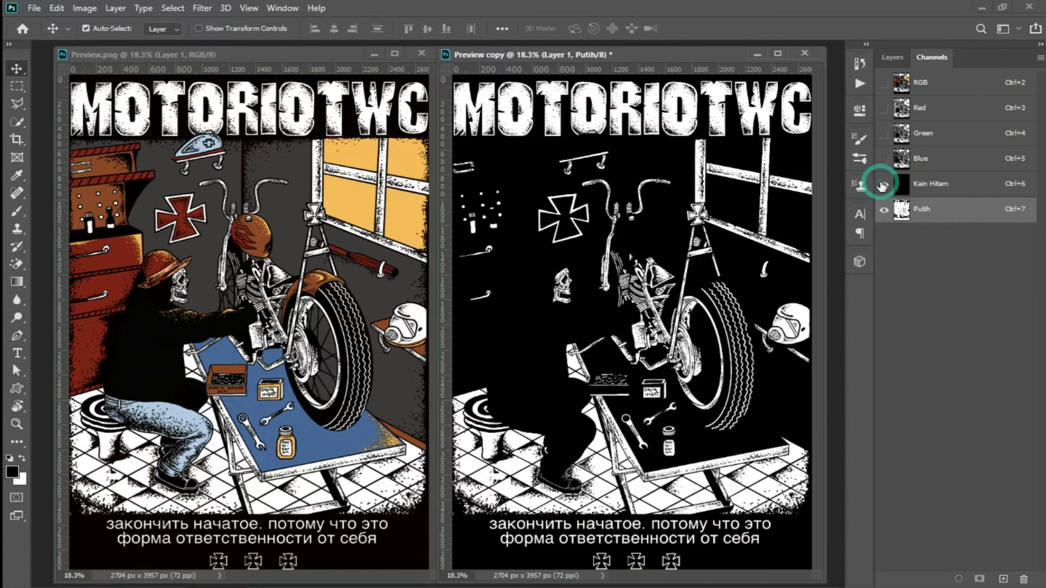
click(883, 185)
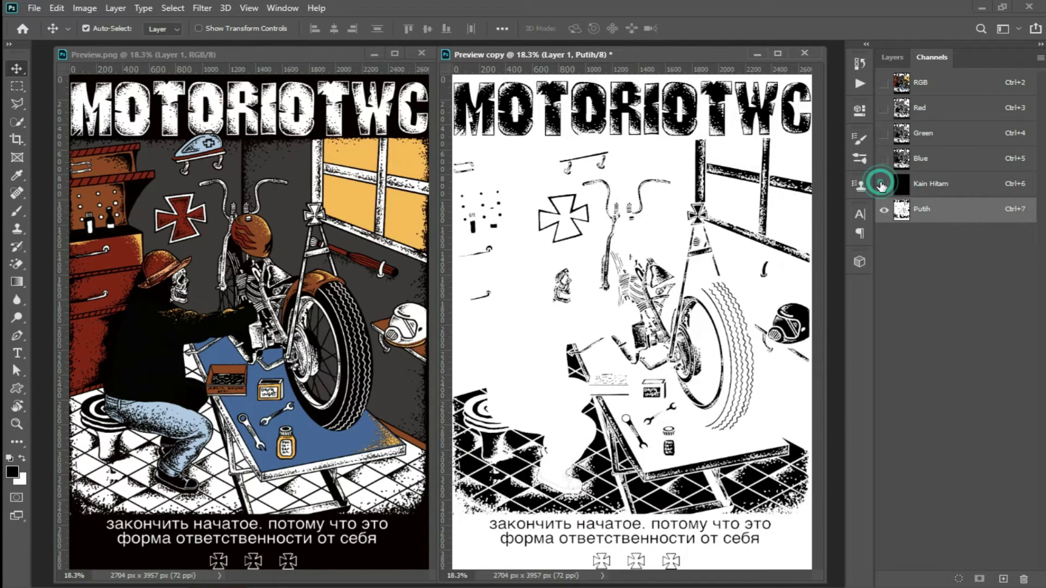
click(928, 85)
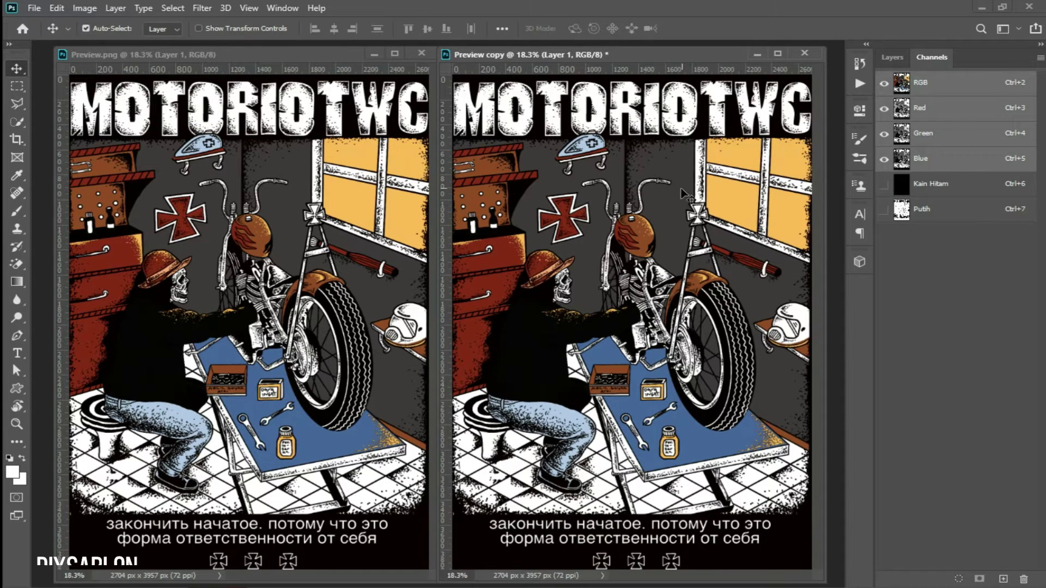
Color Range-sample the yellow window colour and save that selection as a new channel.
click(173, 9)
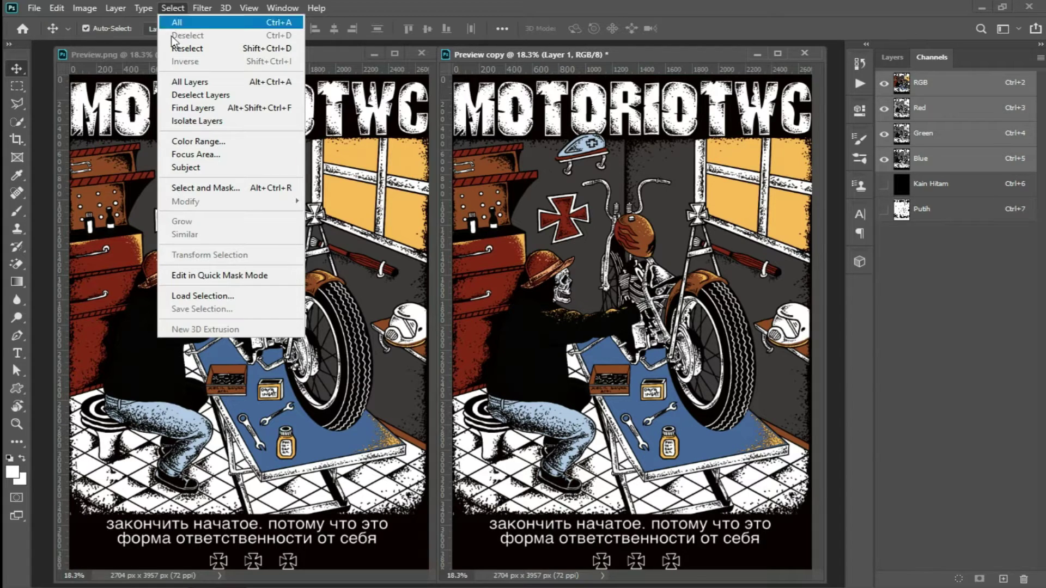
click(254, 143)
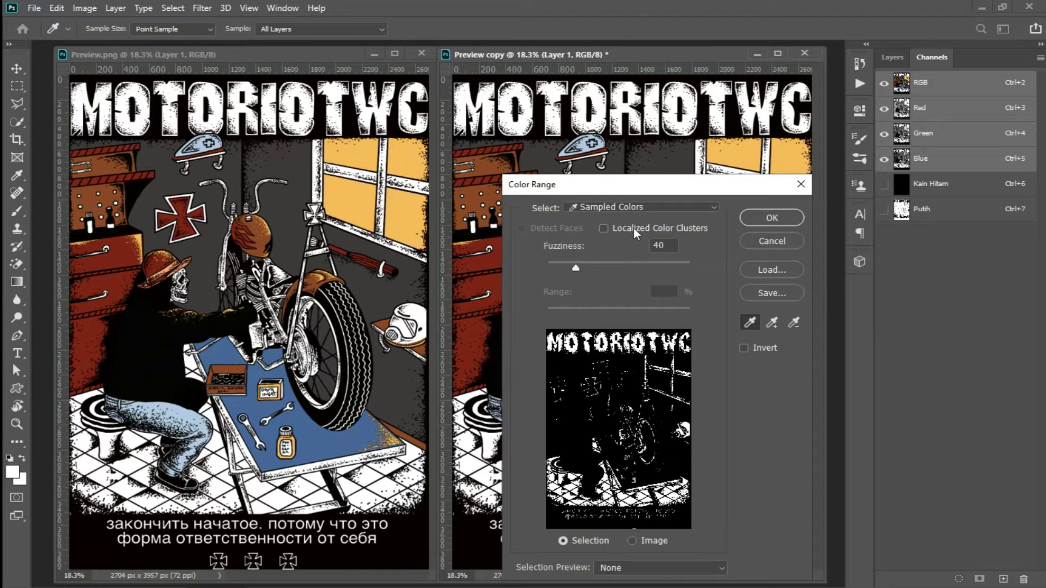
drag(640, 195, 688, 313)
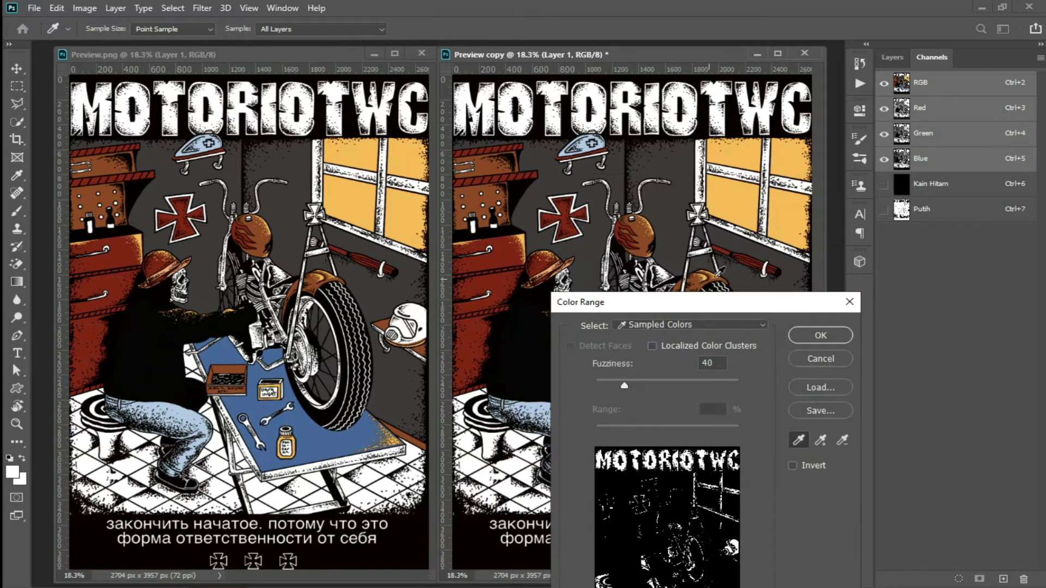
click(746, 209)
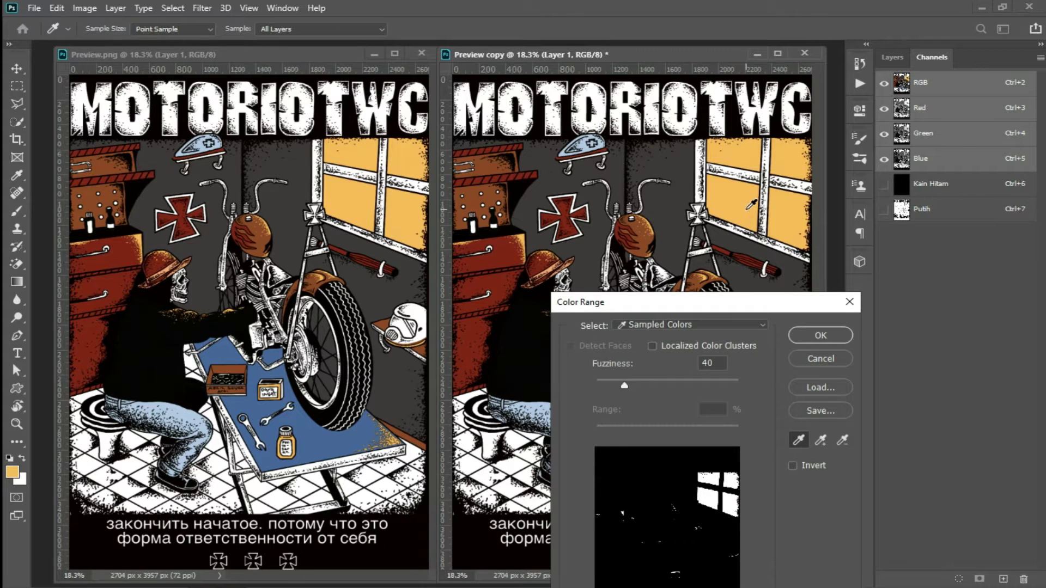
click(802, 336)
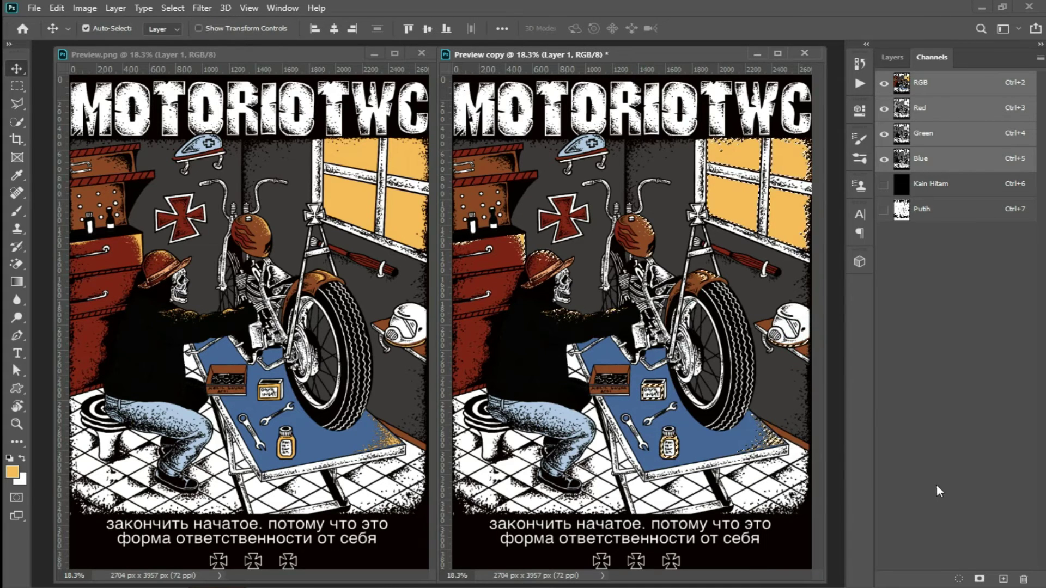
click(979, 578)
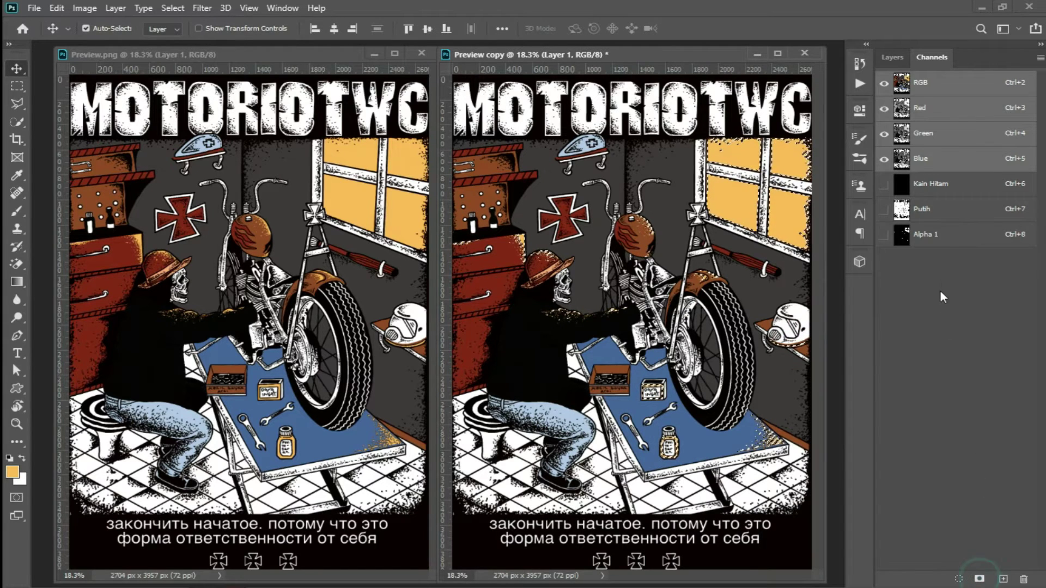
Invert the Alpha 1 window mask and make it a spot channel coloured yellow fbb944.
click(945, 237)
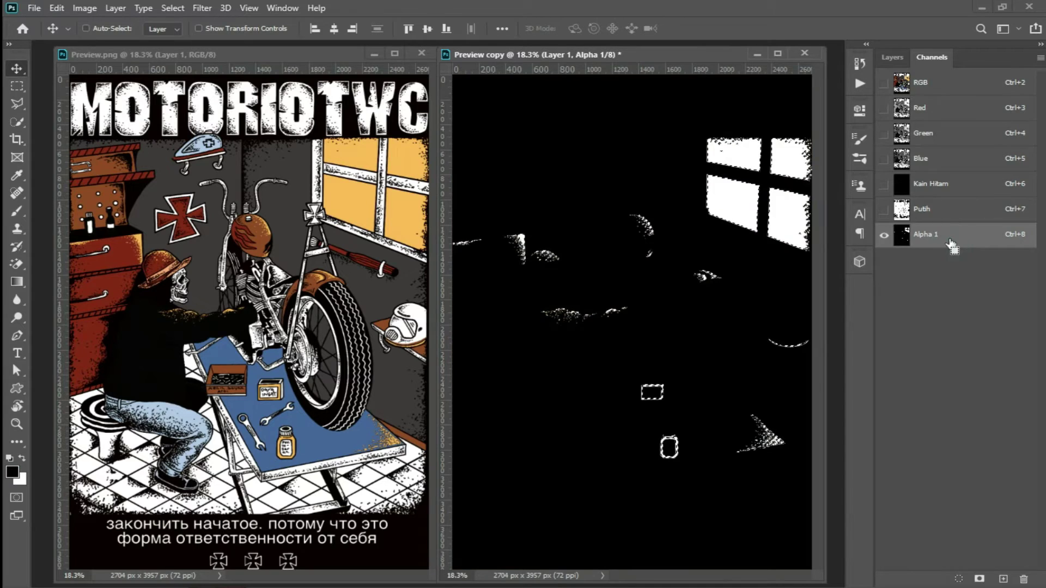
key(ctrl+d)
key(ctrl+i)
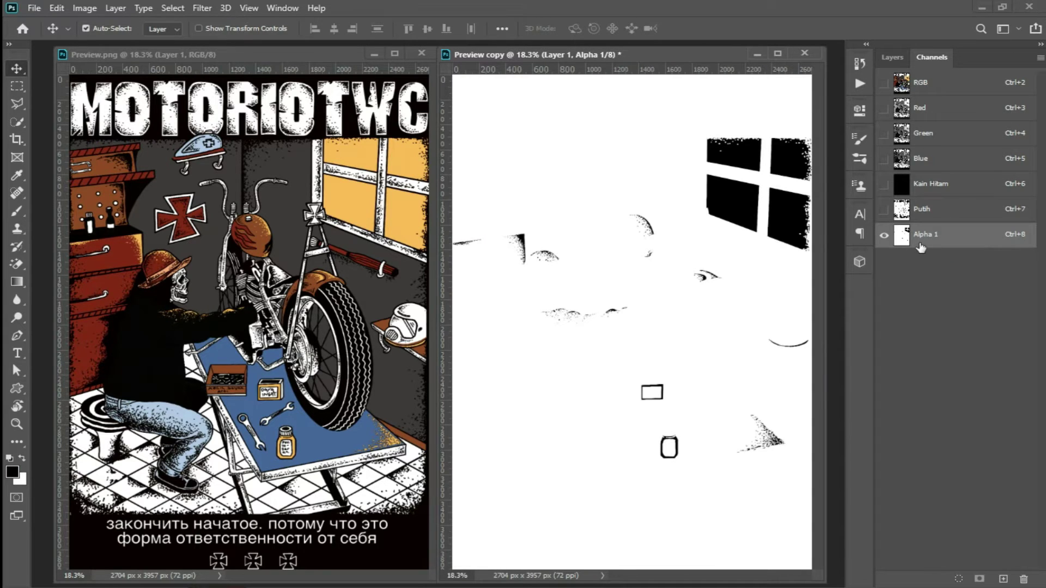
double_click(902, 237)
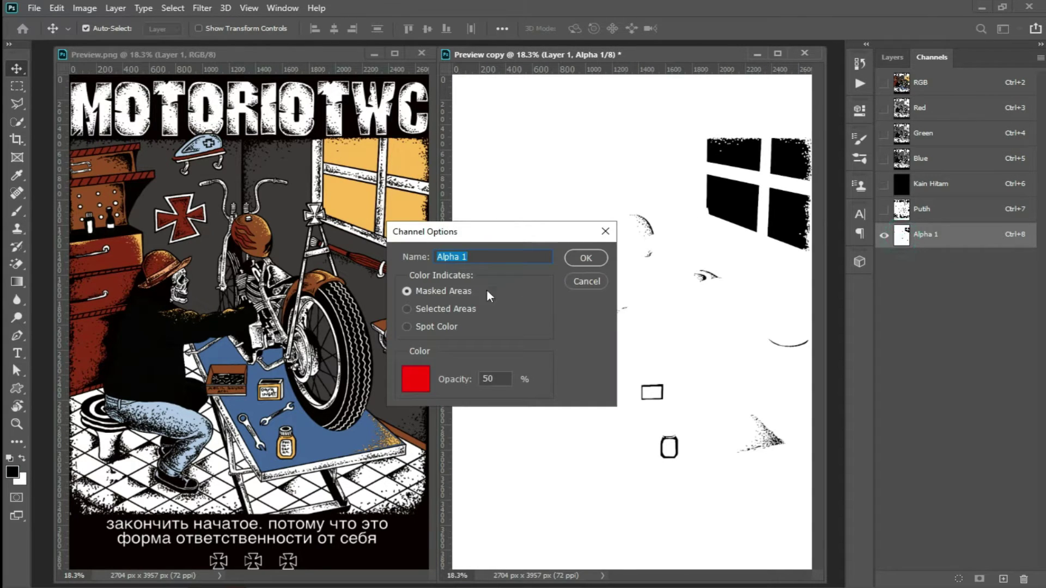
click(407, 326)
click(415, 379)
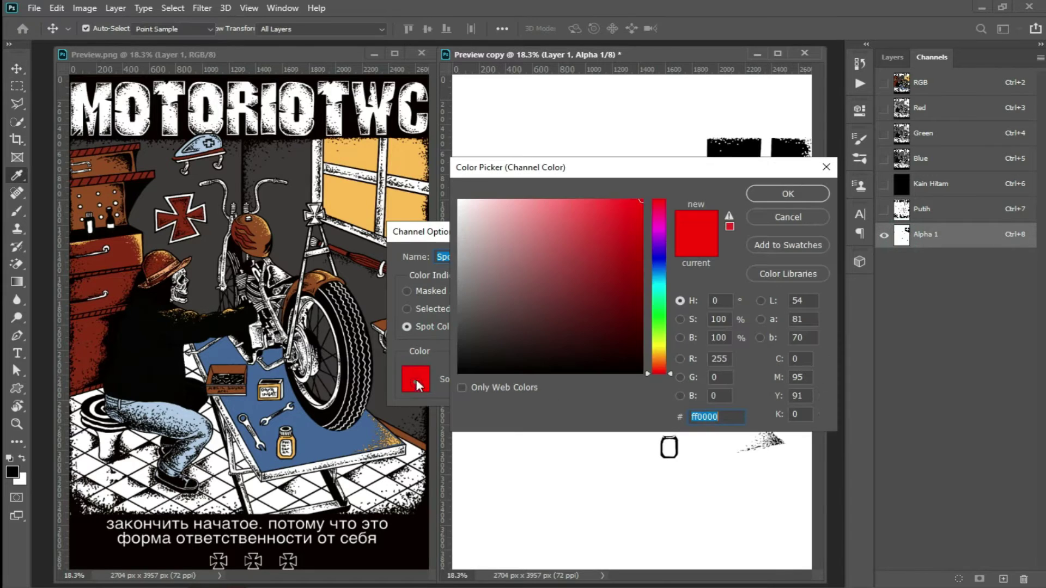
click(371, 198)
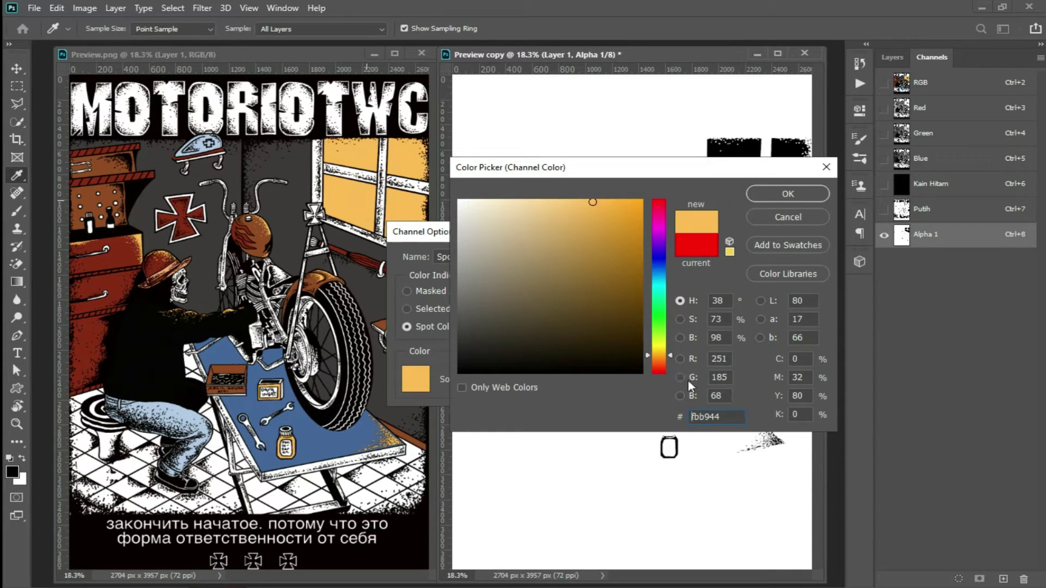
double_click(729, 417)
click(764, 197)
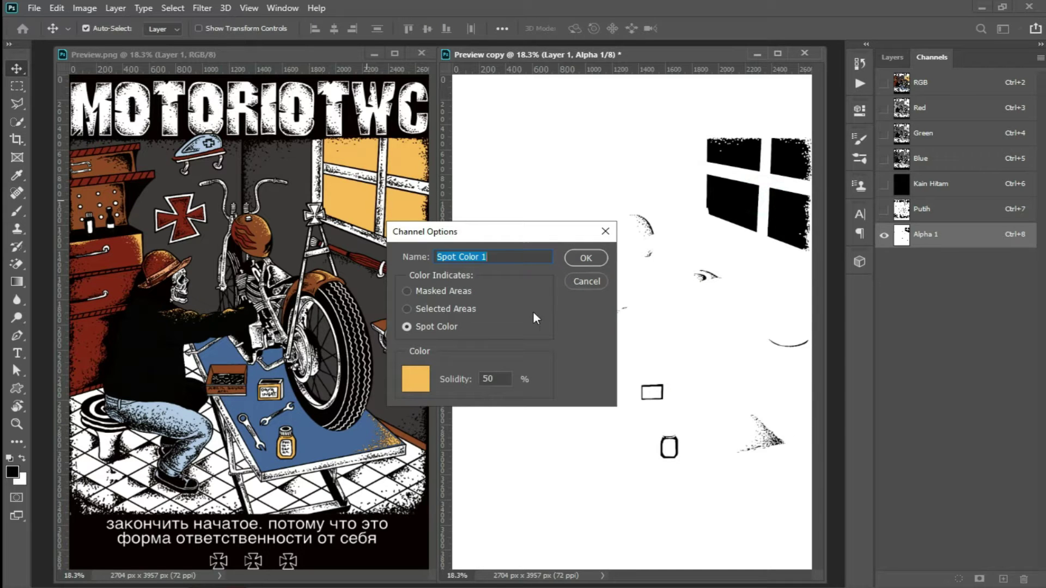
Set solidity to 100 and name it Kuning, showing all spot channels over the RGB composite.
drag(449, 387, 514, 380)
text(Kun)
text(ing)
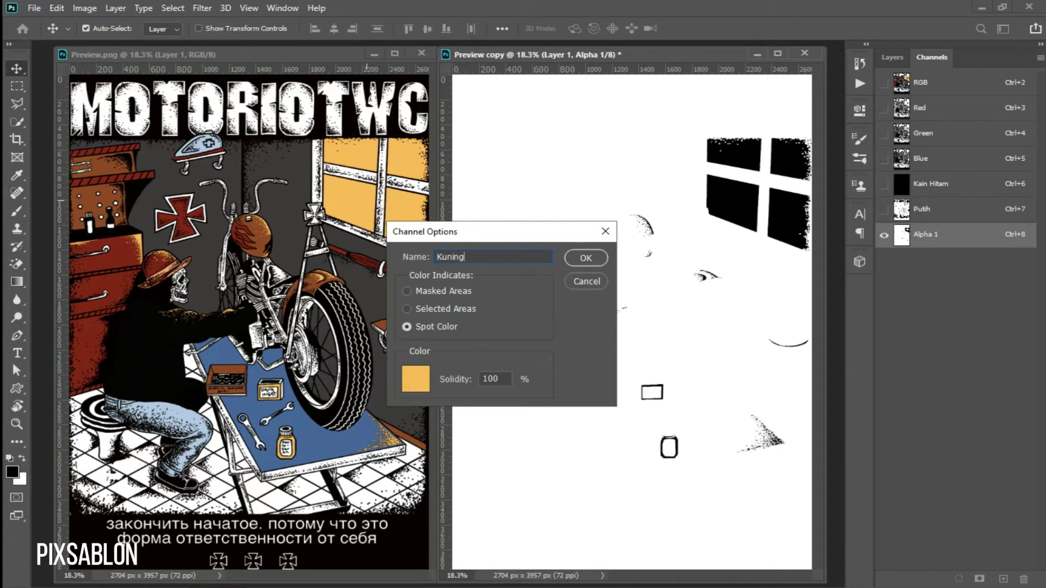
click(579, 261)
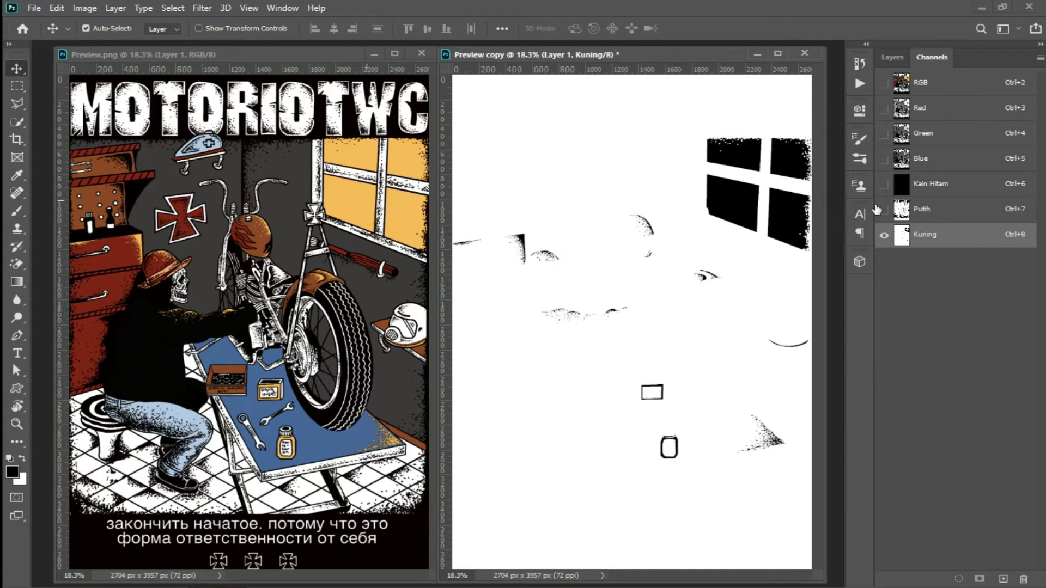
drag(884, 190, 889, 242)
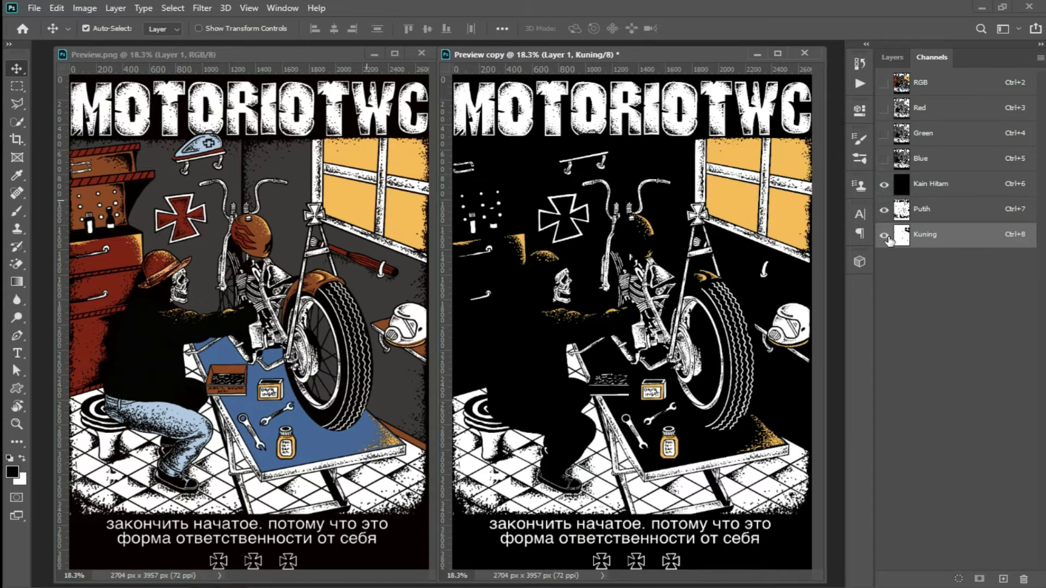
click(942, 88)
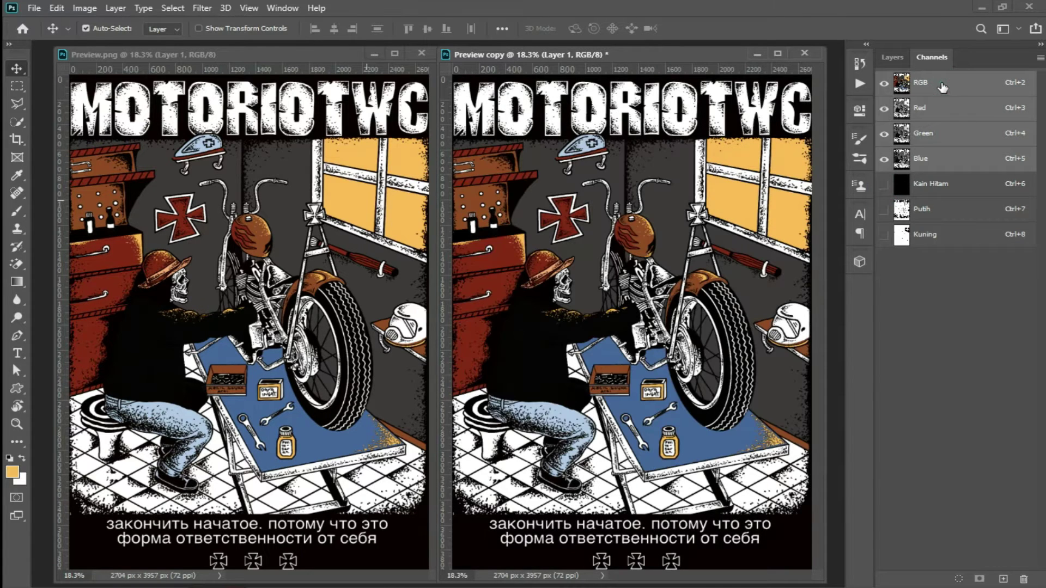
Color Range-sample the blue tabletop and save that selection as a new channel.
click(171, 9)
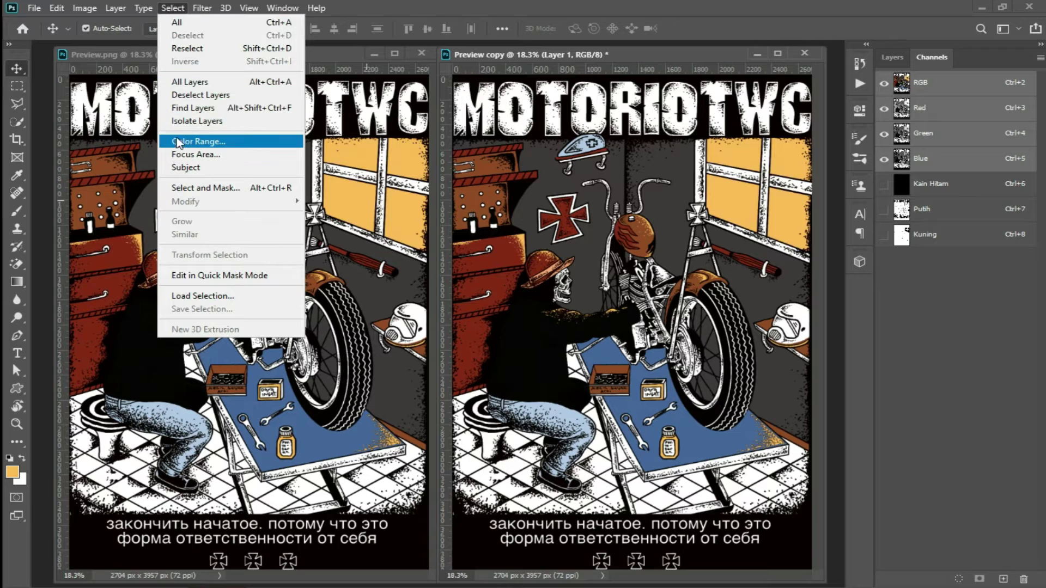
click(248, 142)
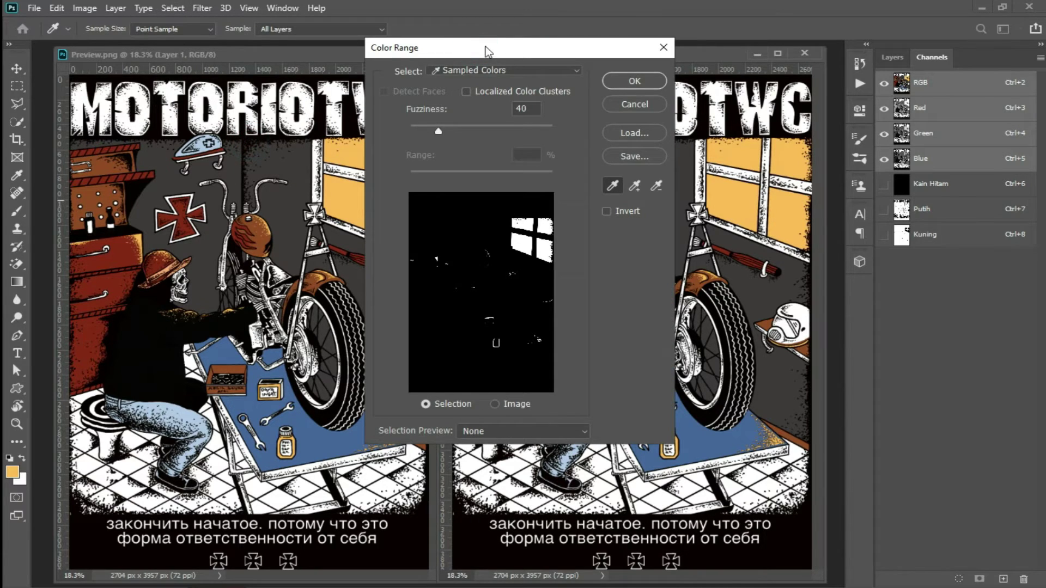
mouse_move(479, 43)
mouse_down()
mouse_move(709, 173)
mouse_move(764, 139)
mouse_up()
click(606, 356)
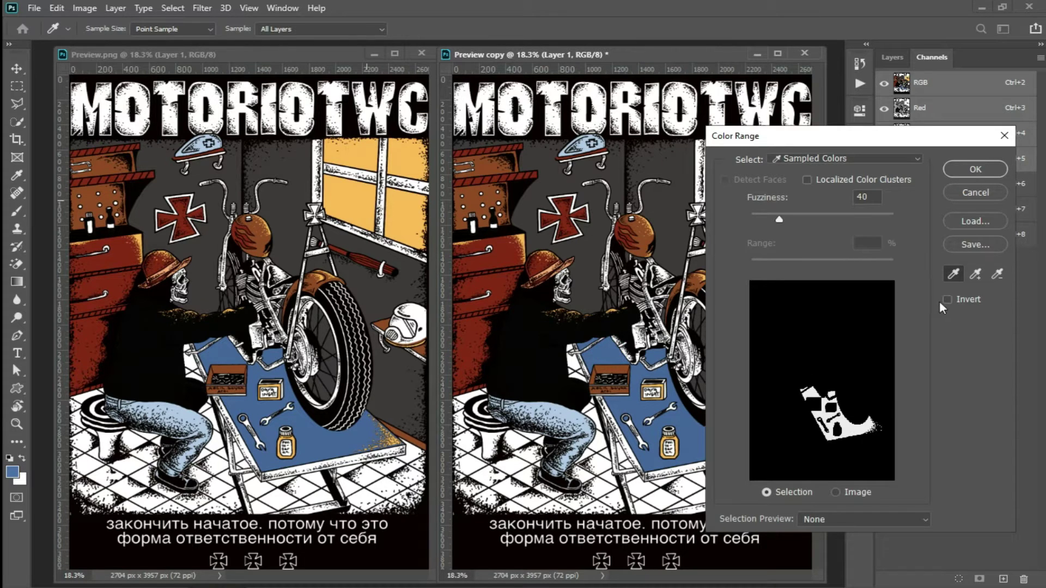
click(974, 173)
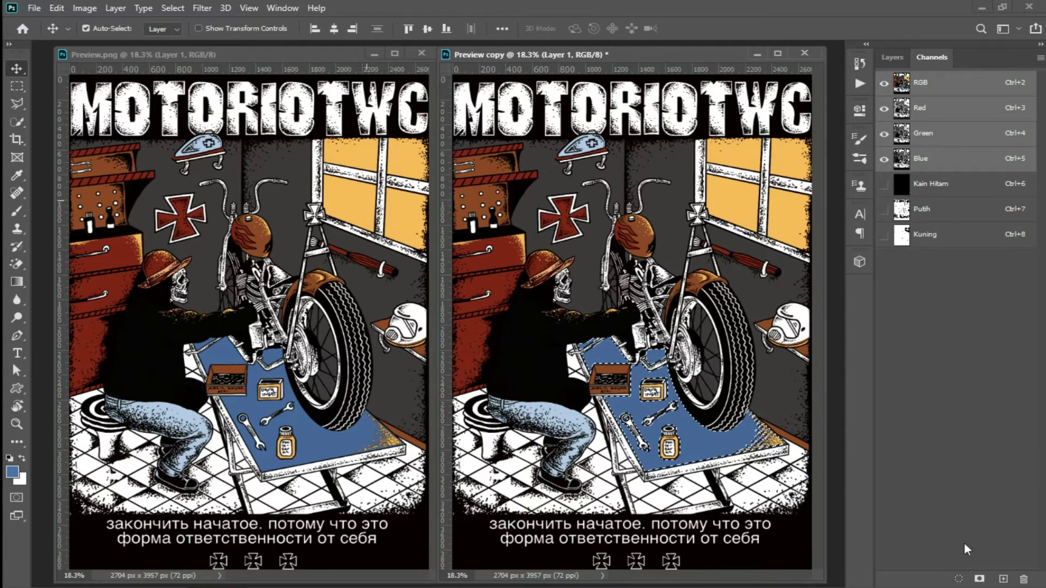
click(979, 579)
Invert the blue table mask and make it a spot channel using the sampled table blue.
click(933, 262)
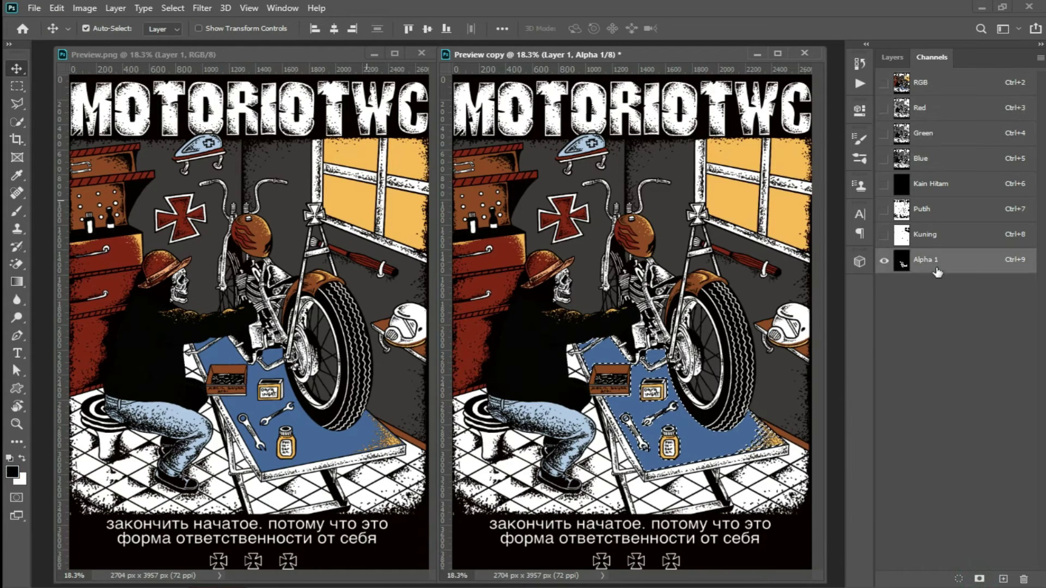
key(ctrl+i)
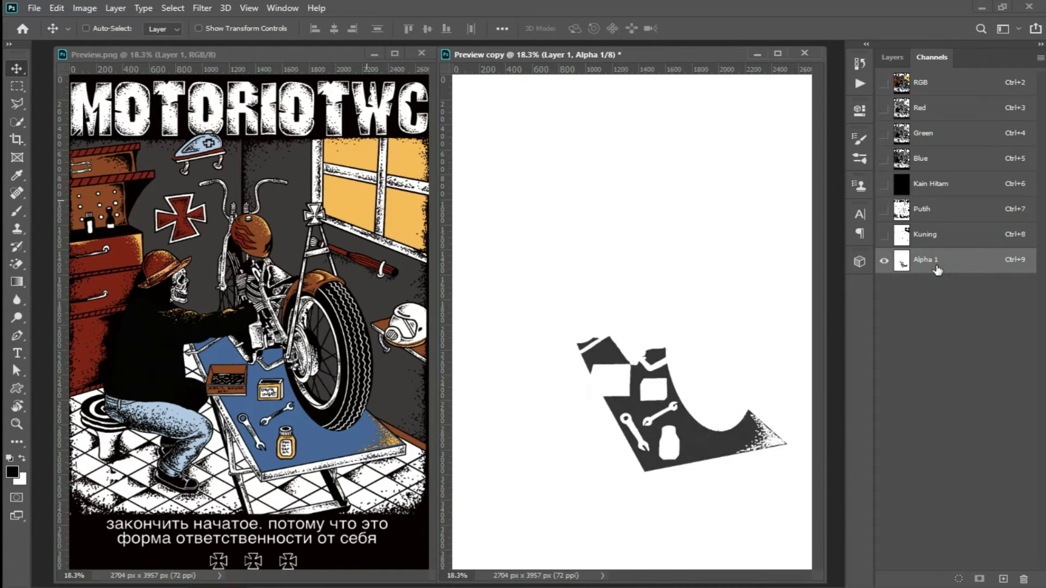
double_click(902, 263)
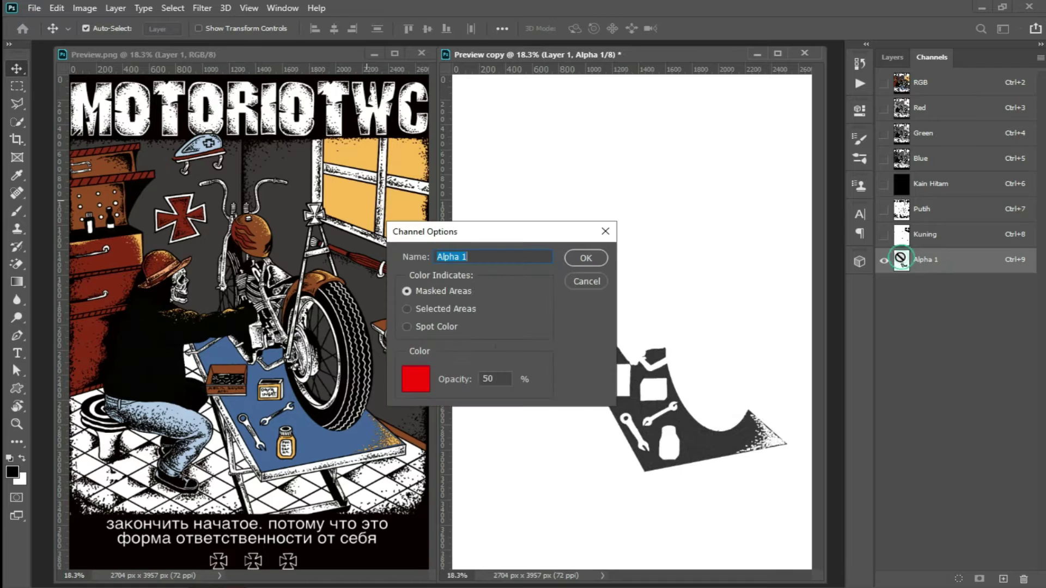
click(409, 327)
click(409, 373)
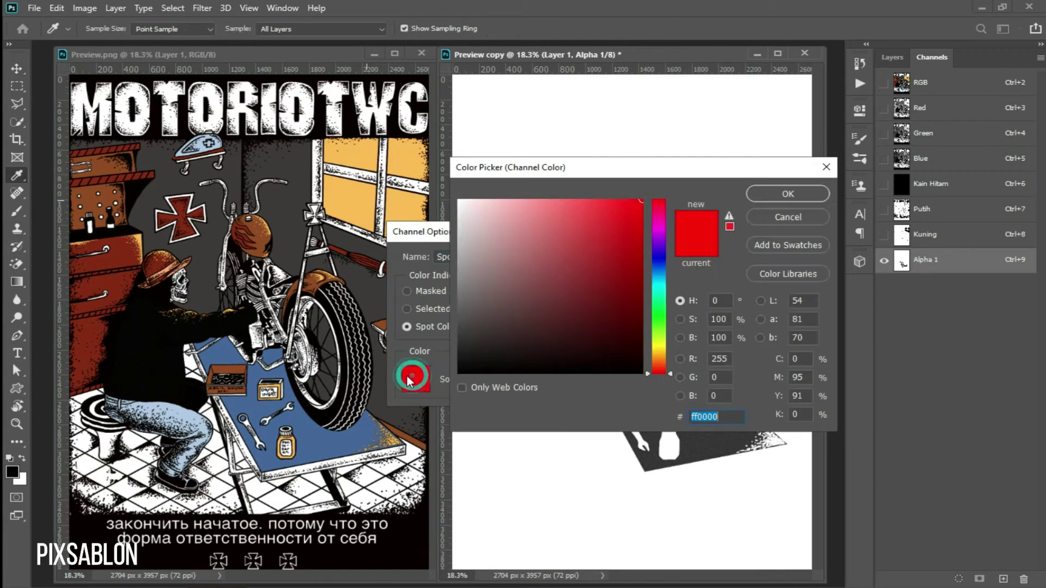
click(325, 438)
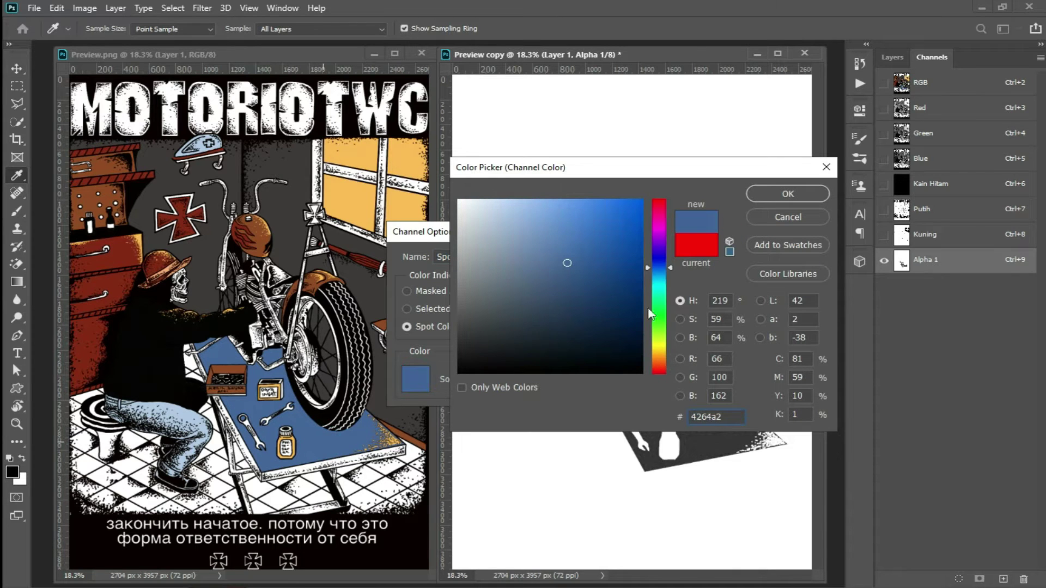
click(732, 412)
click(764, 194)
Set solidity to 100, name the channel Biru, and show all spot channels with RGB.
click(429, 326)
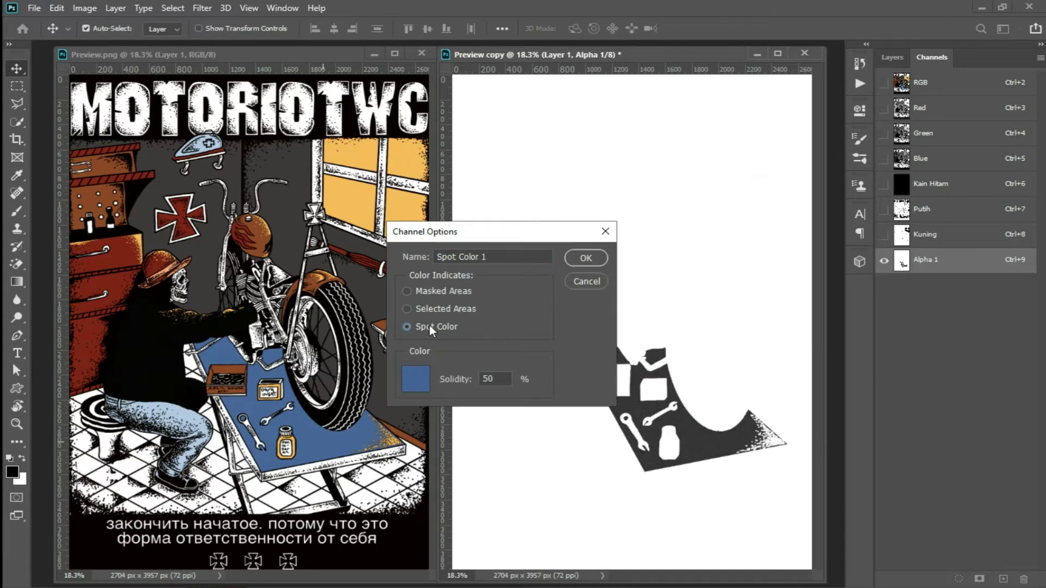
drag(447, 382, 490, 379)
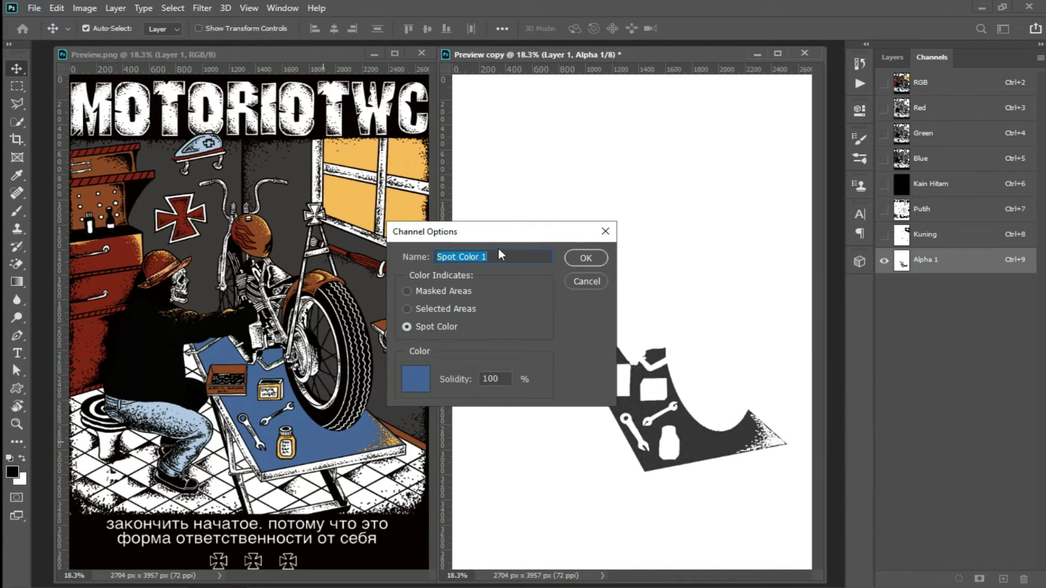
text(Biru)
click(585, 260)
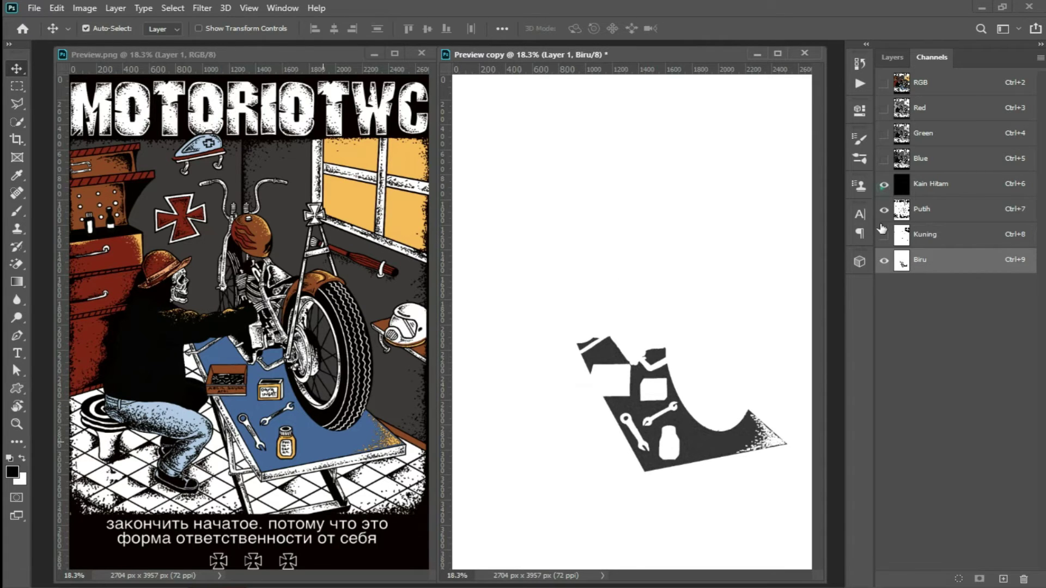
drag(883, 184, 884, 234)
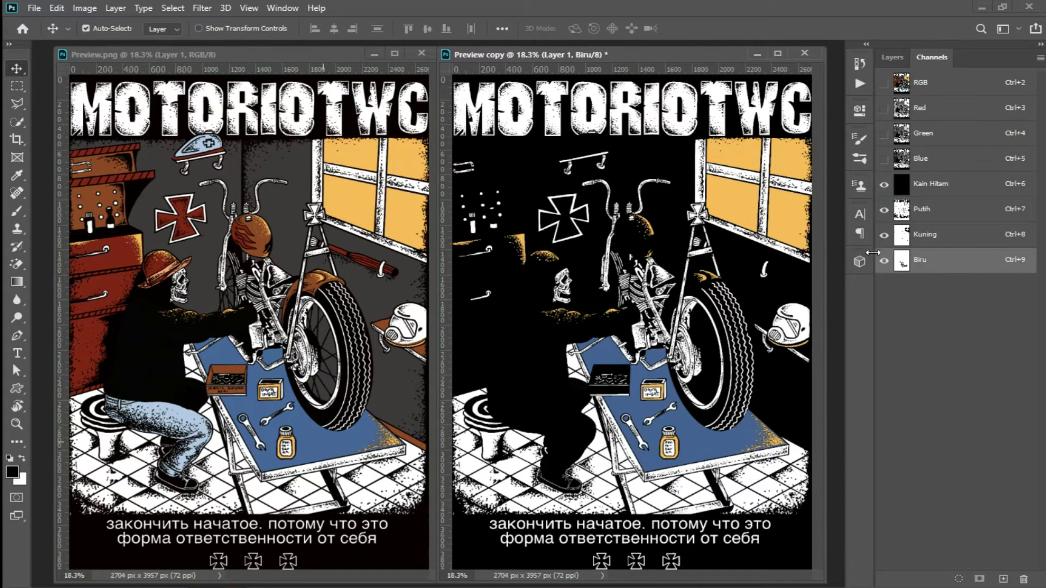
click(884, 261)
click(952, 86)
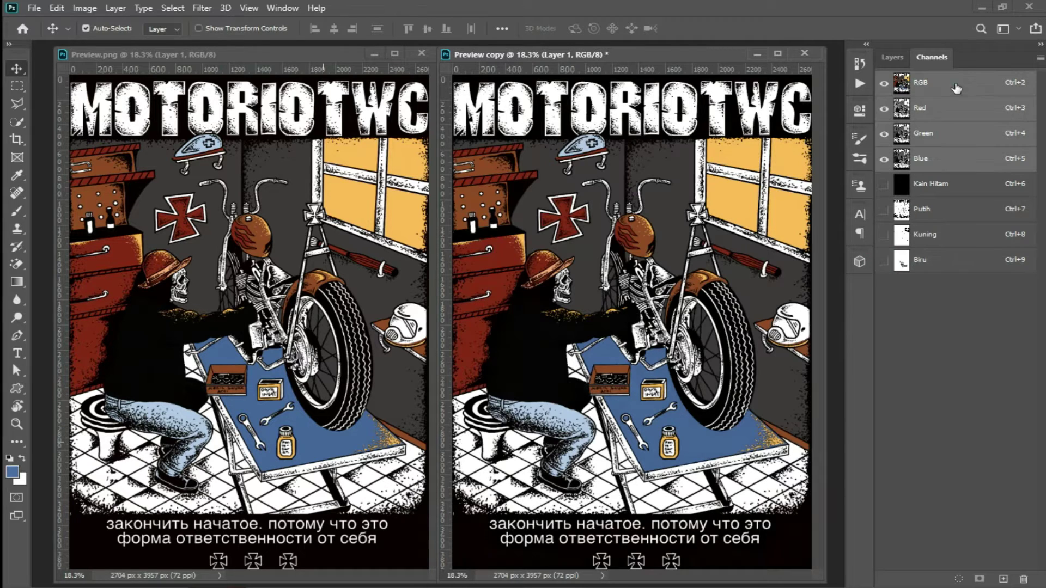
Color Range-sample the light-blue jeans, save it as a channel and view Alpha 1 alone.
click(178, 7)
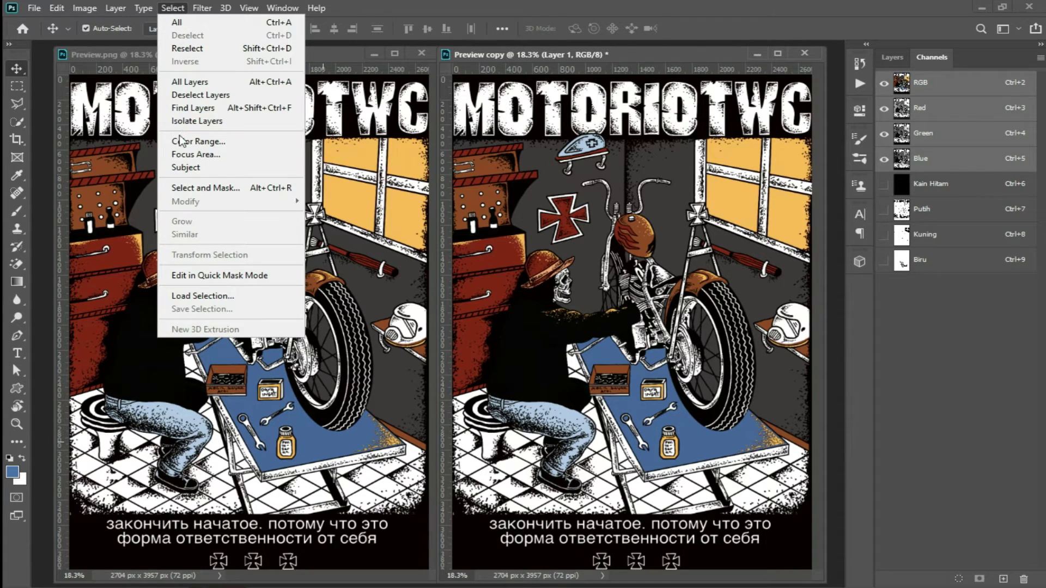
click(227, 143)
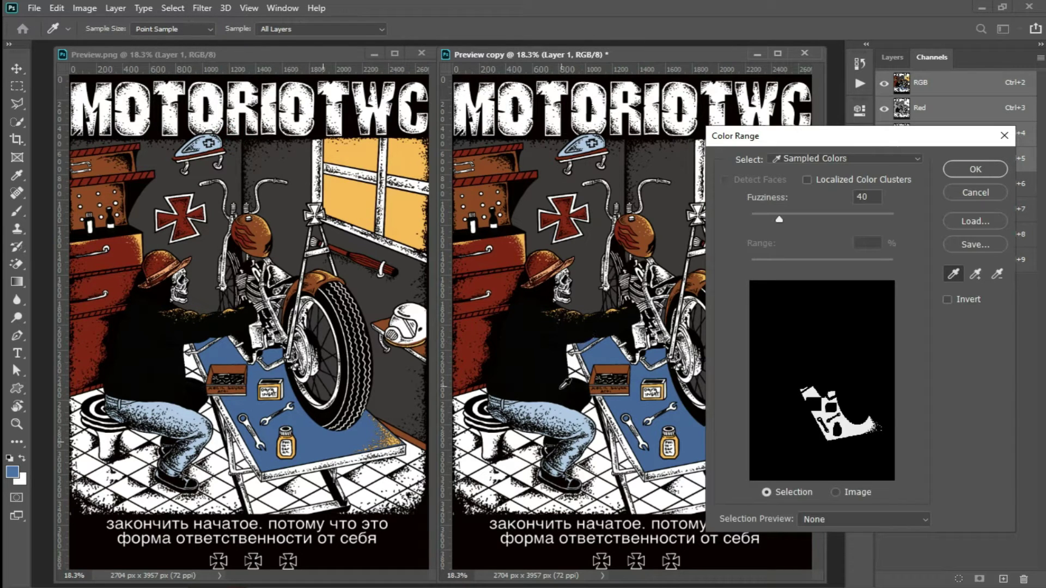
click(566, 412)
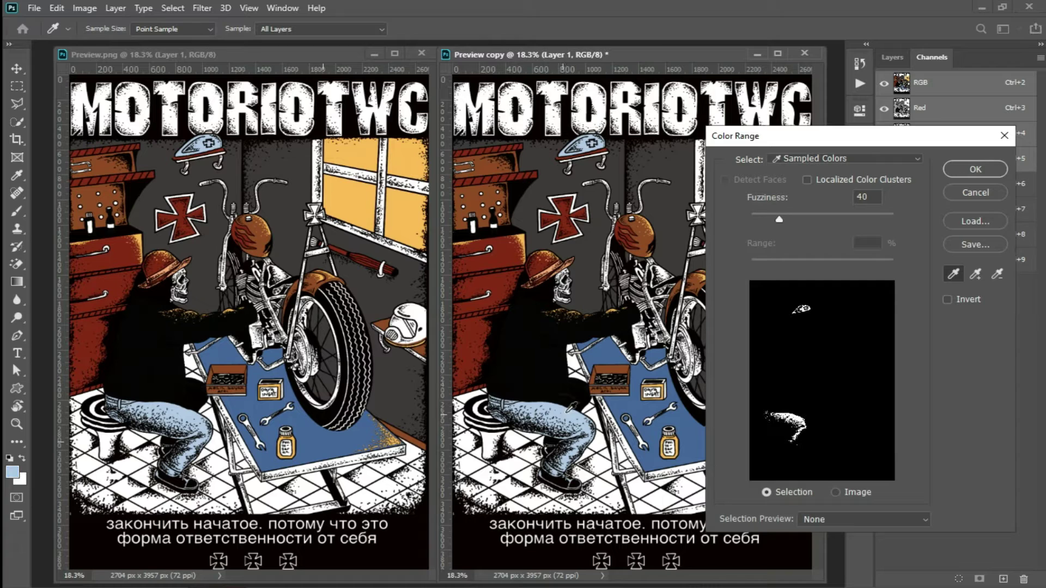
click(965, 171)
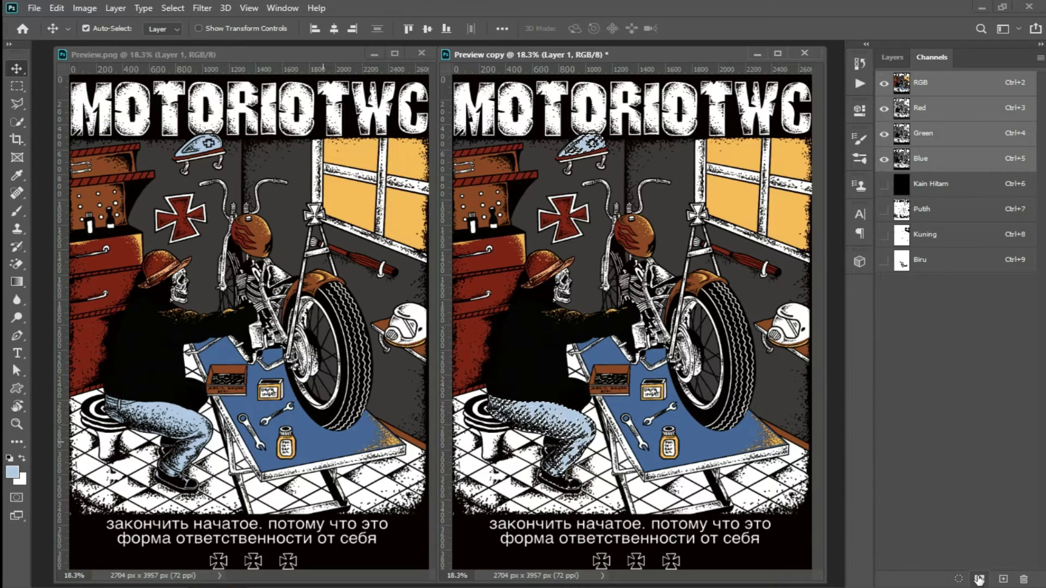
click(978, 580)
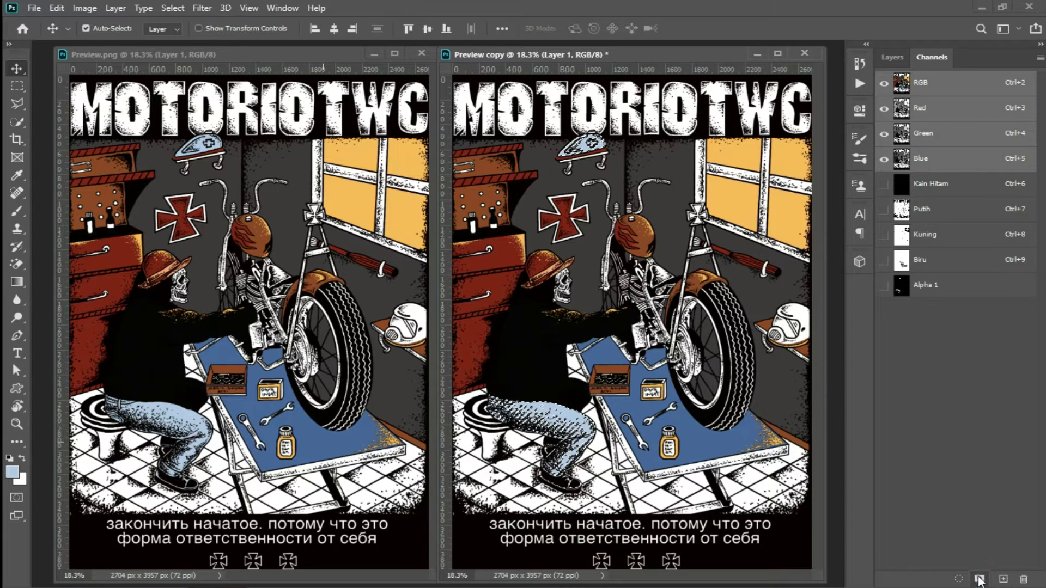
click(962, 295)
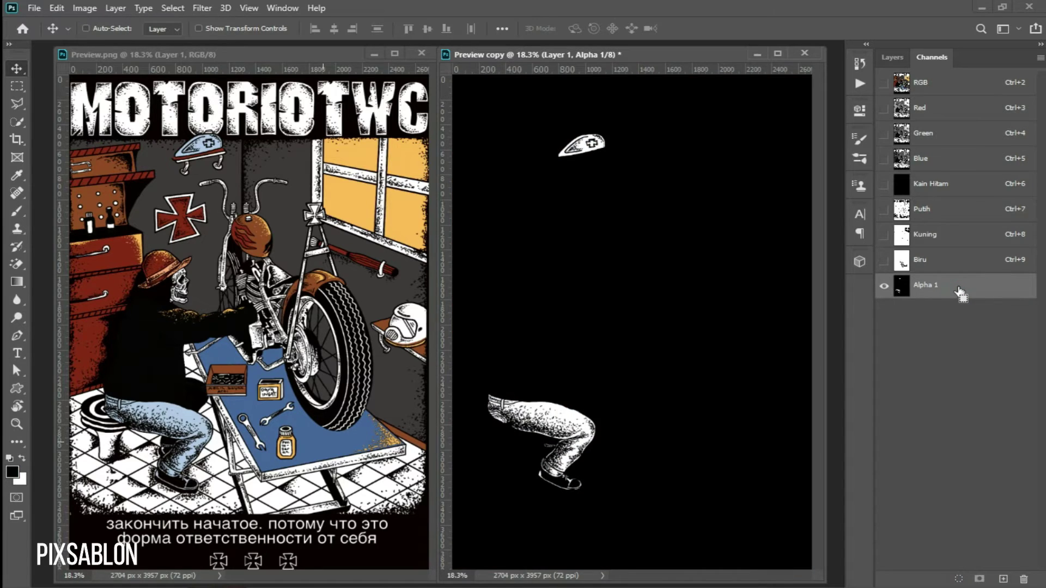
Invert the jeans mask and make it a light-blue spot channel at 100% solidity.
key(ctrl+i)
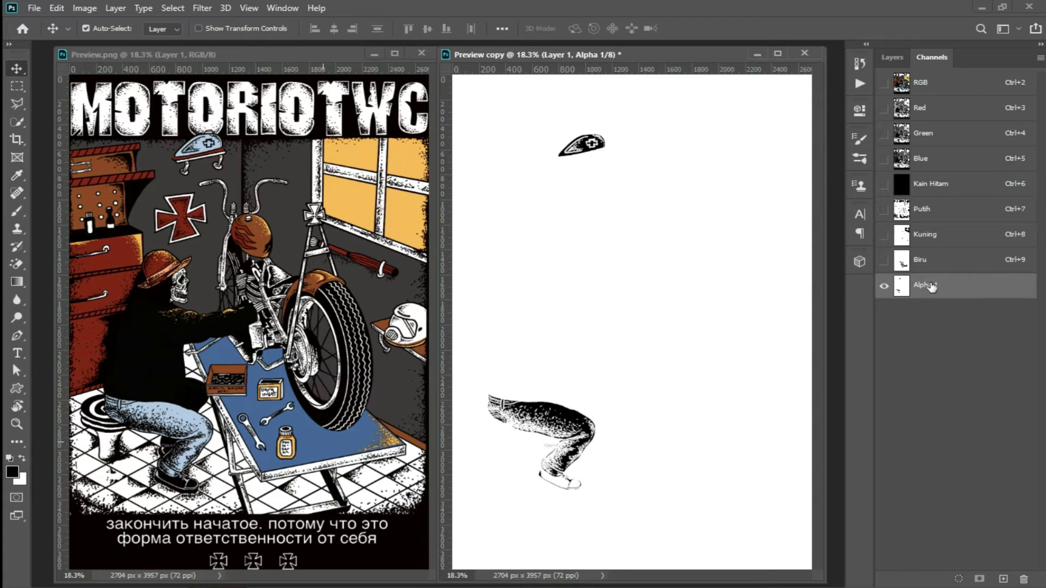
double_click(900, 287)
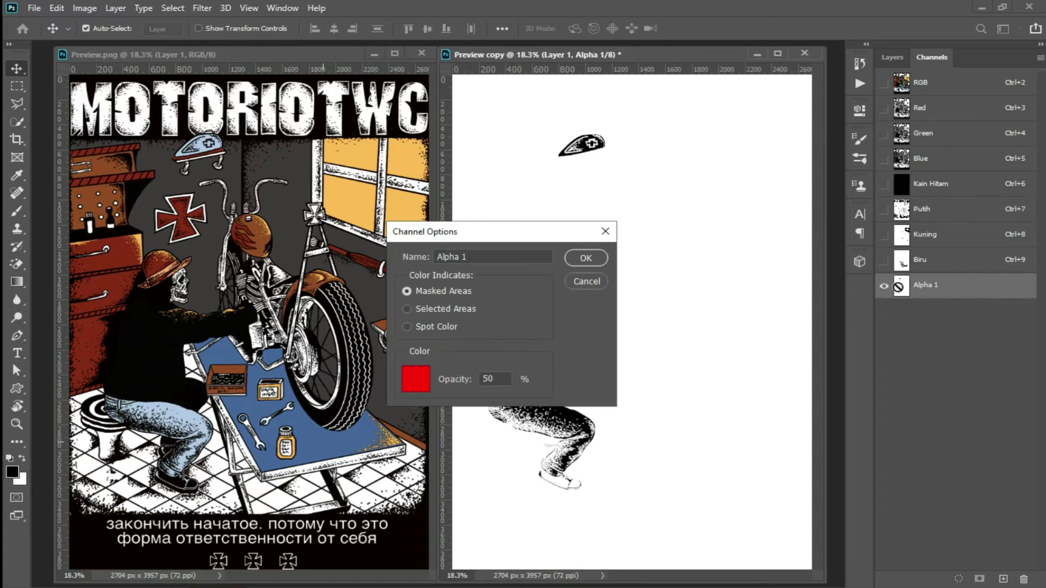
click(435, 326)
click(418, 376)
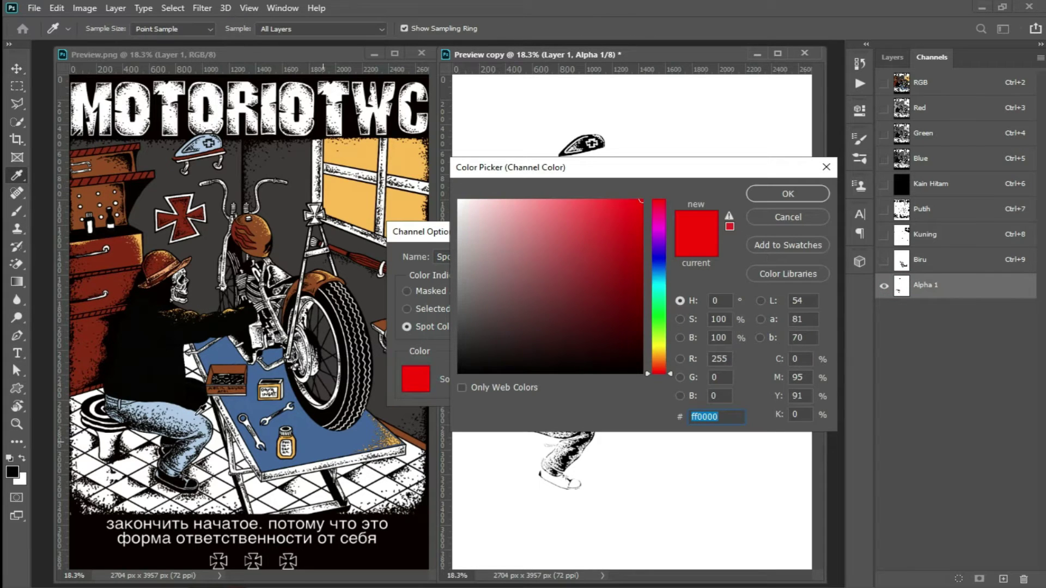
click(185, 407)
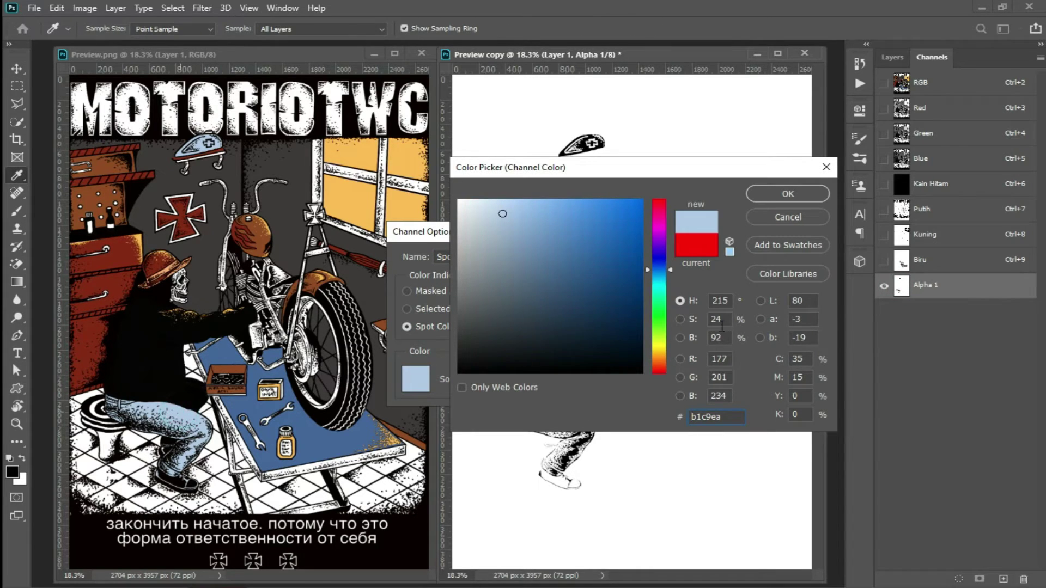
click(779, 195)
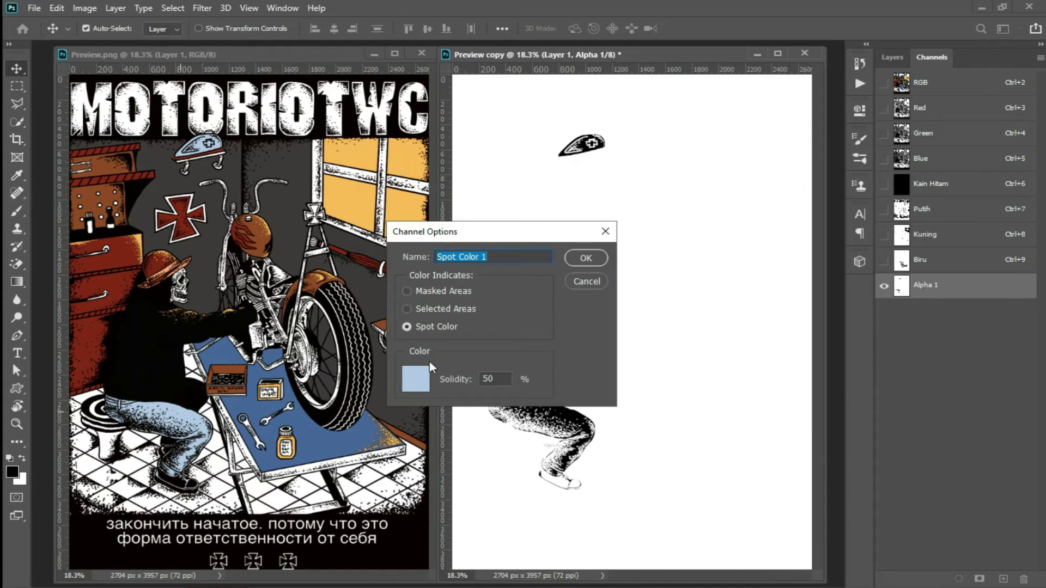
double_click(486, 379)
text(100)
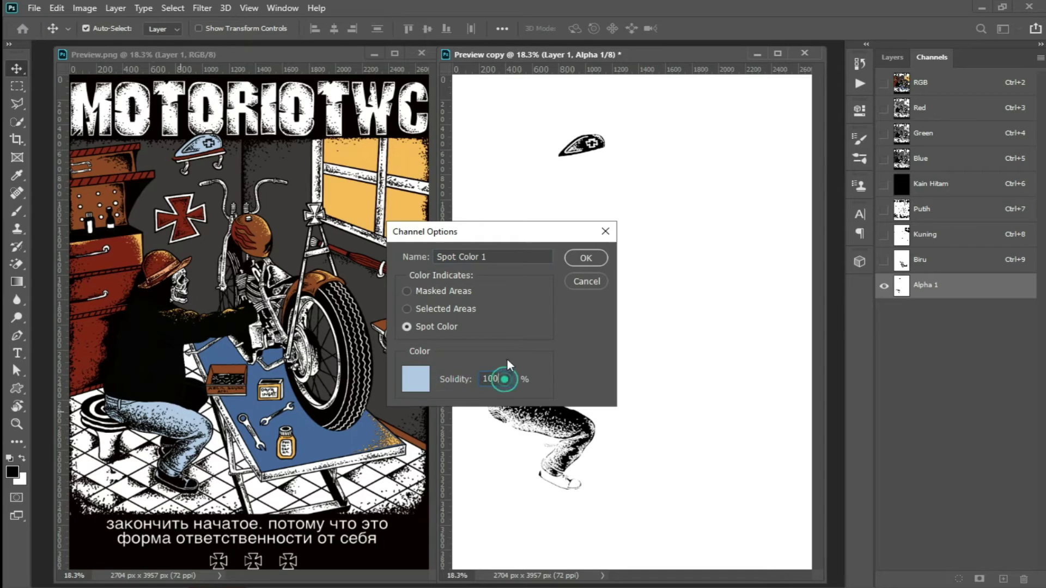
Name the spot channel Abu Telor, show the other spot channels, and return to RGB.
double_click(505, 257)
text(Abu Telor)
click(587, 258)
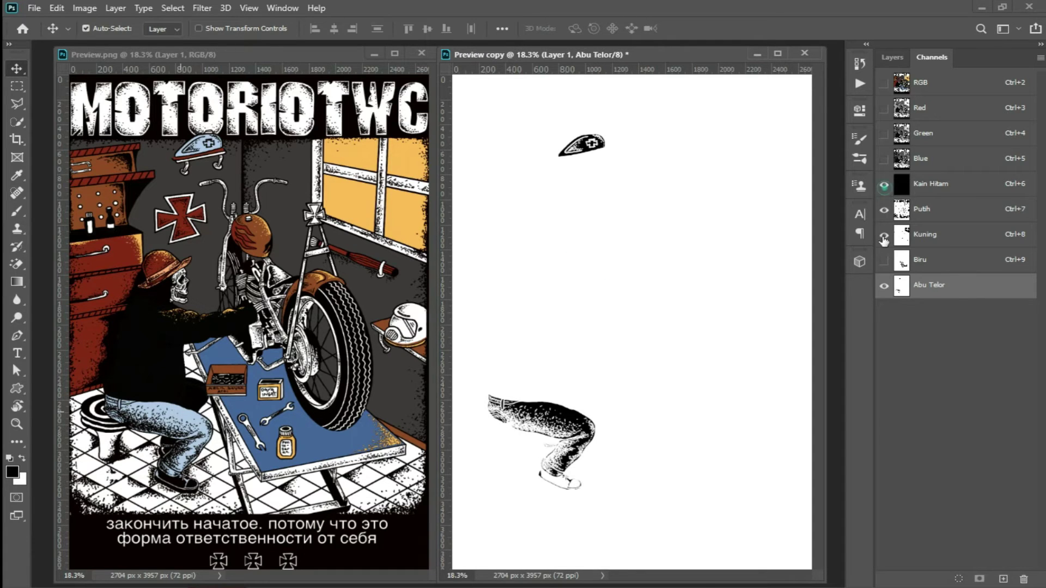
drag(883, 184, 884, 294)
click(883, 287)
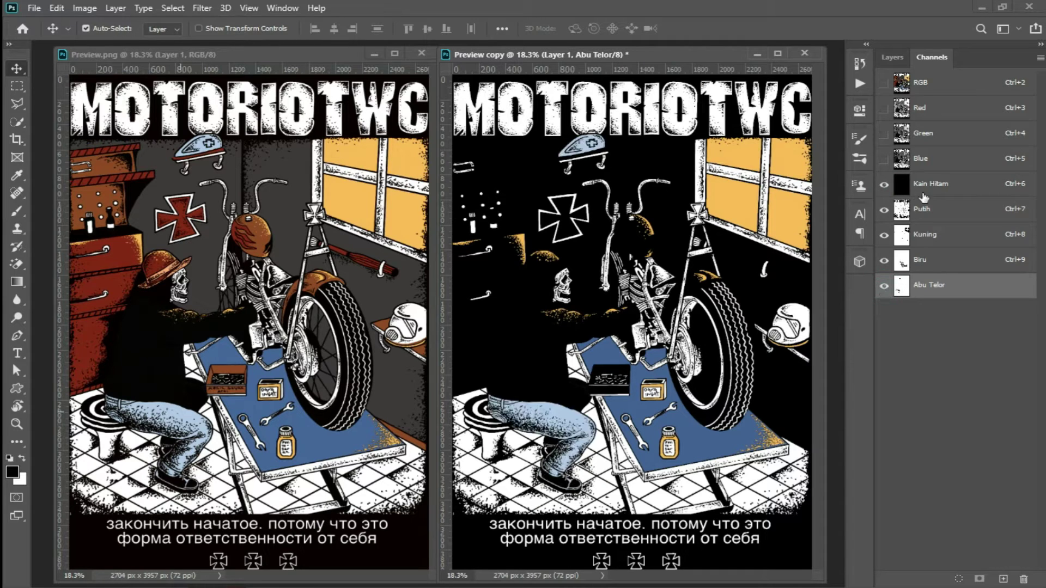
click(940, 89)
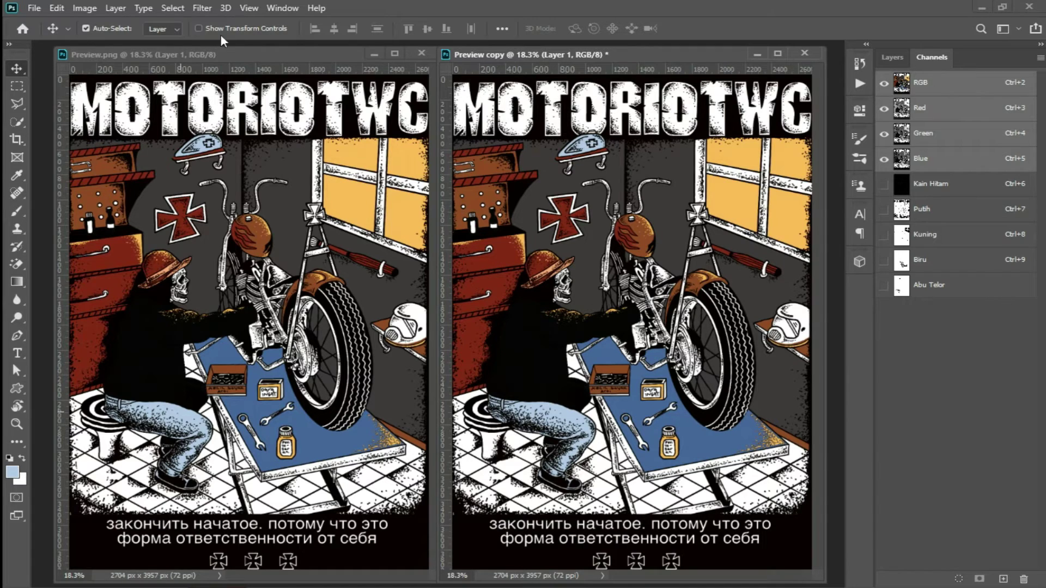
Select the brown shelf areas with Color Range.
click(173, 8)
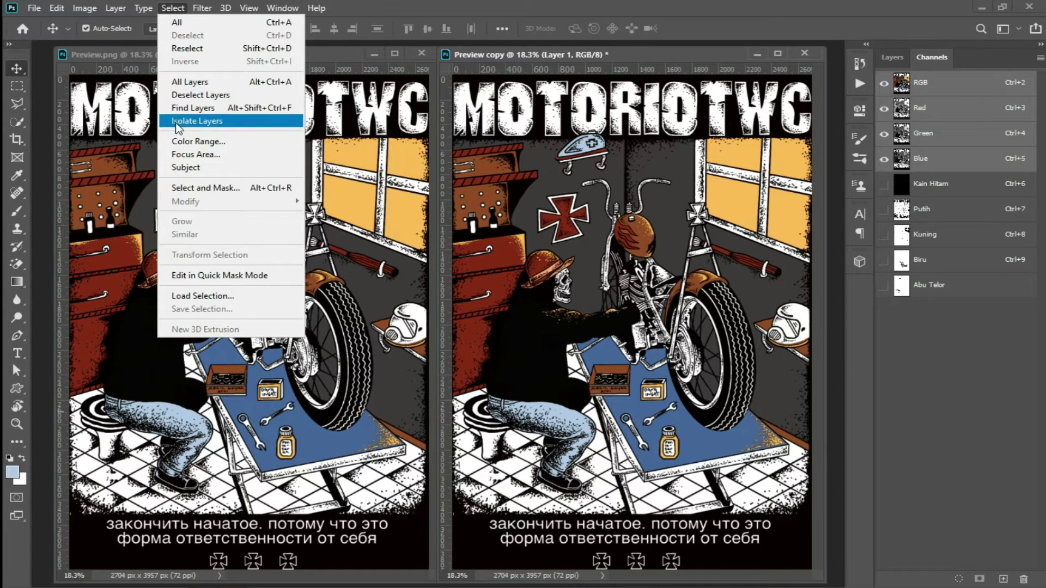
click(239, 142)
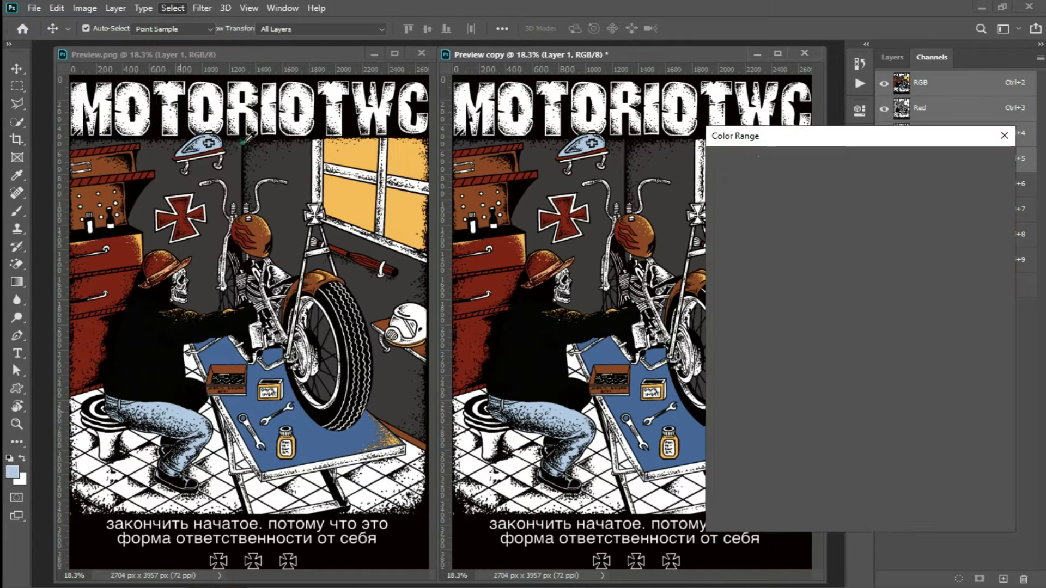
click(810, 136)
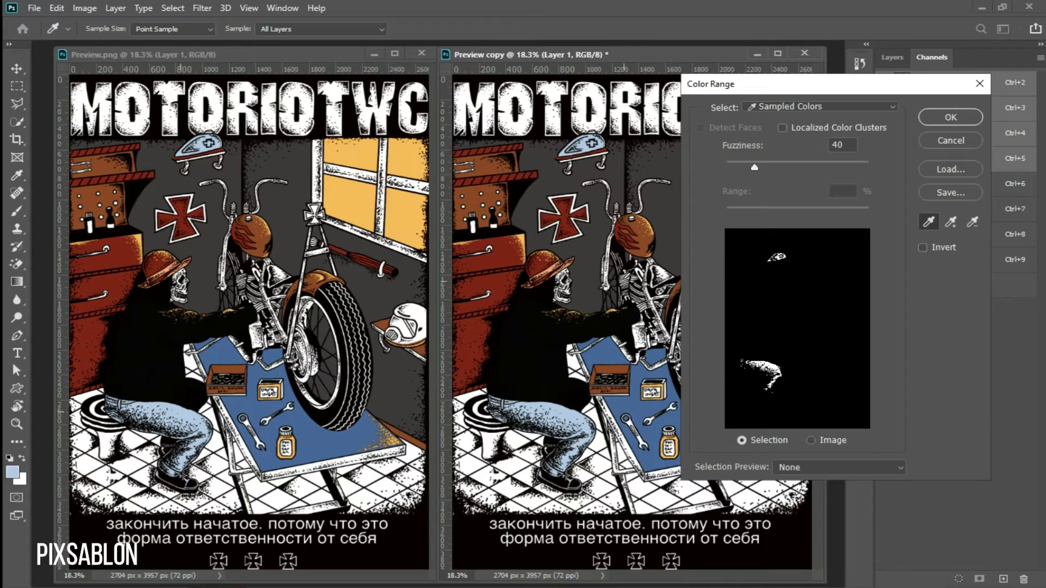
click(588, 256)
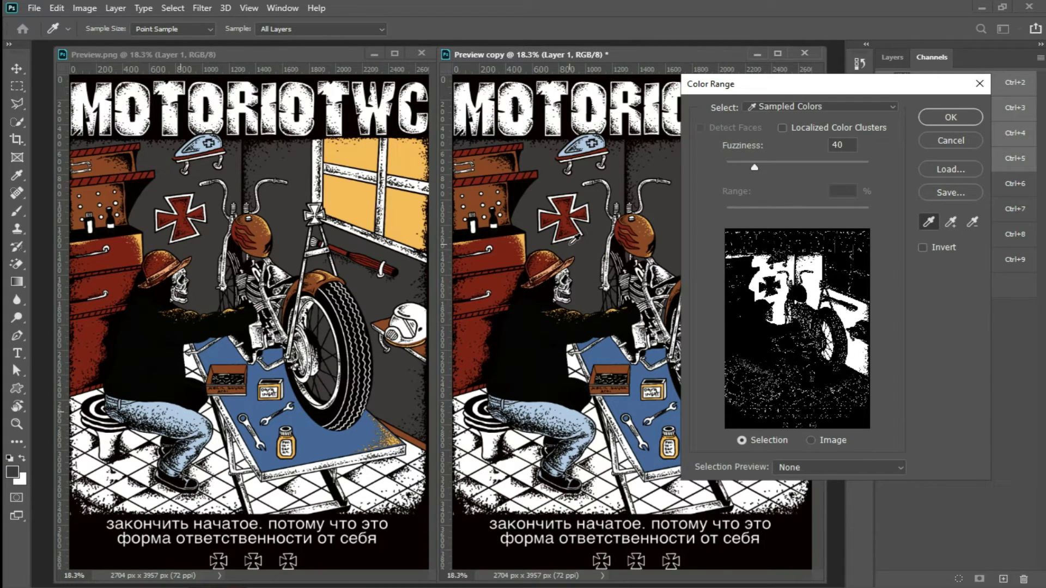
click(508, 254)
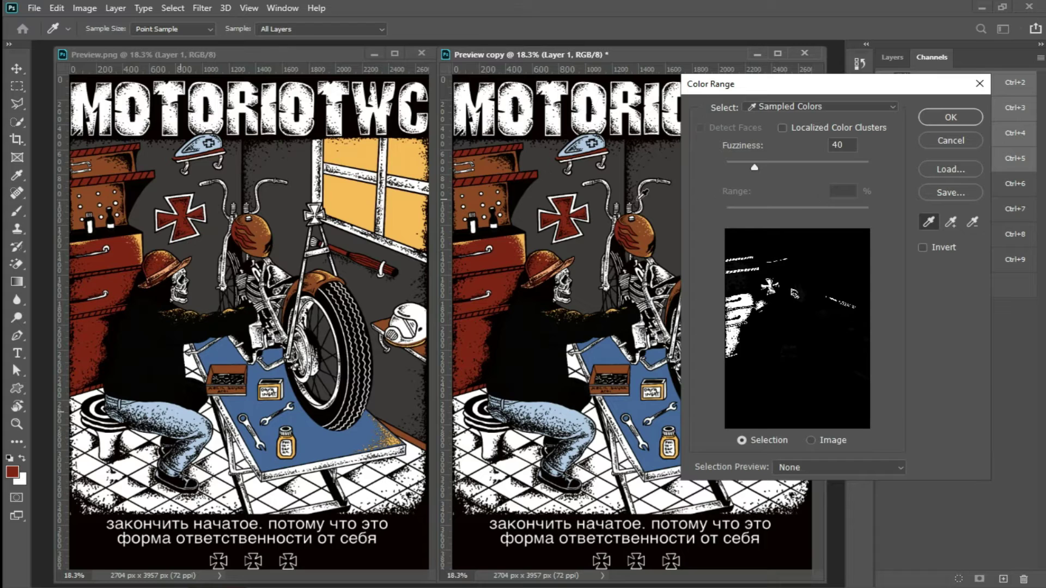
click(486, 197)
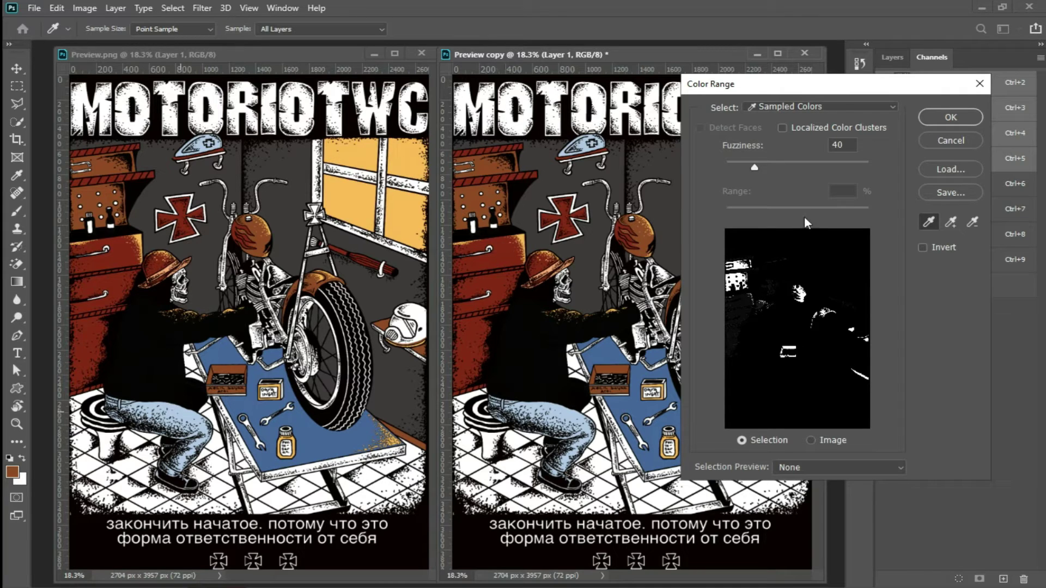
click(939, 120)
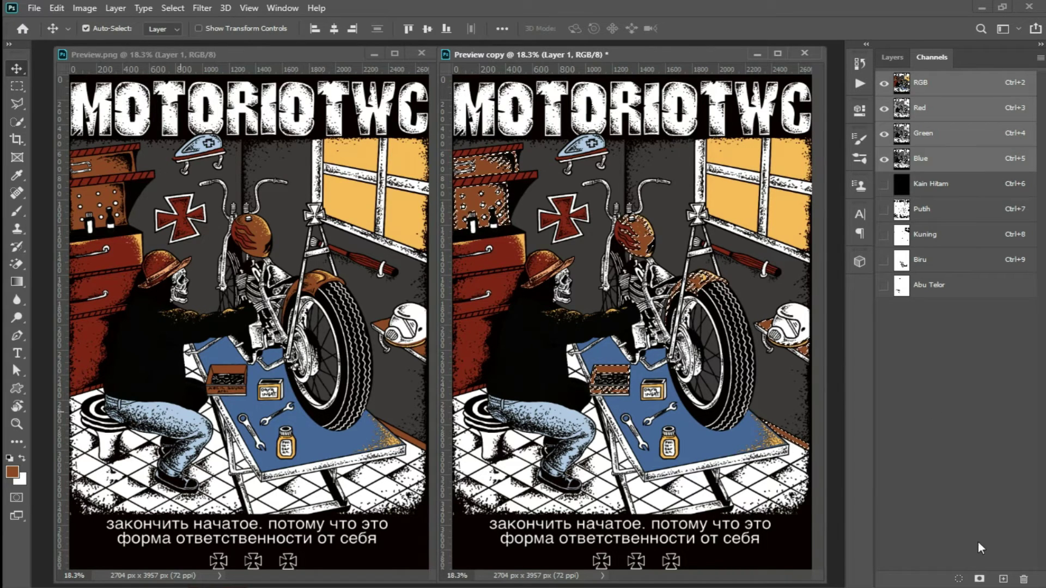
Save the brown selection as Alpha 1, view it alone and invert it.
click(978, 579)
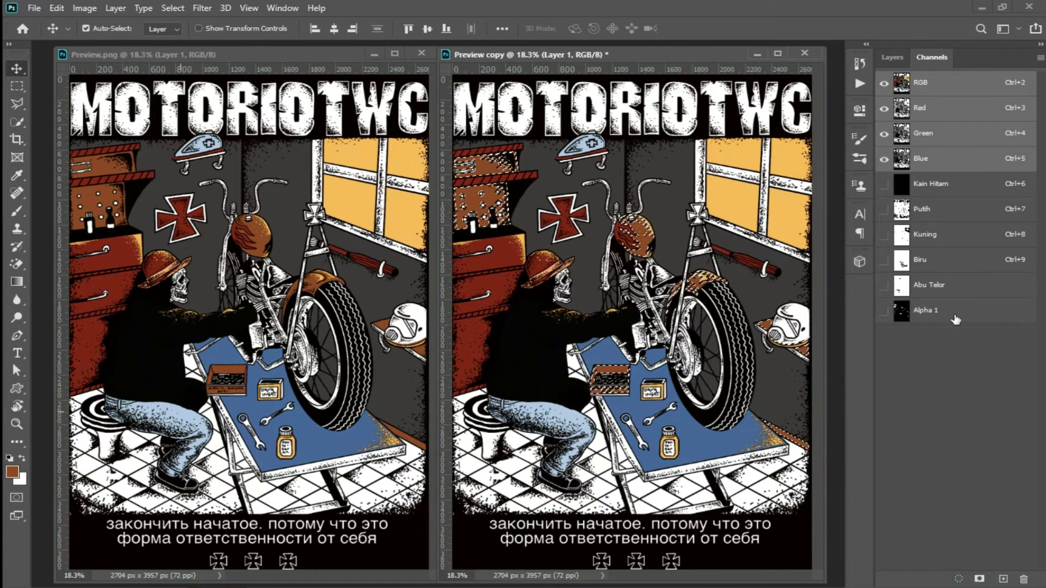
click(953, 310)
key(ctrl+i)
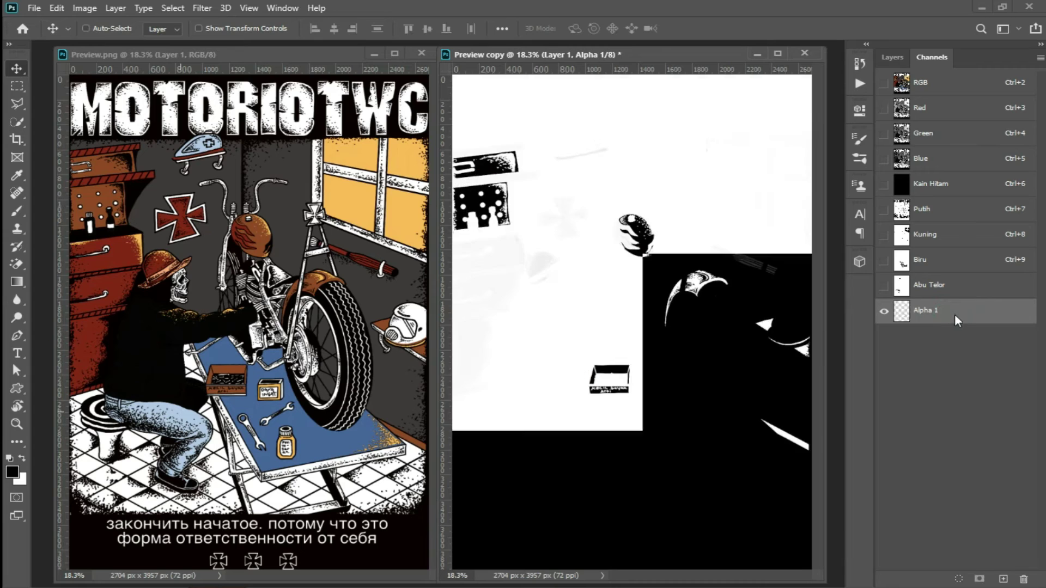
Make Alpha 1 a spot channel in sampled brown 924c1e at 100% solidity.
double_click(900, 311)
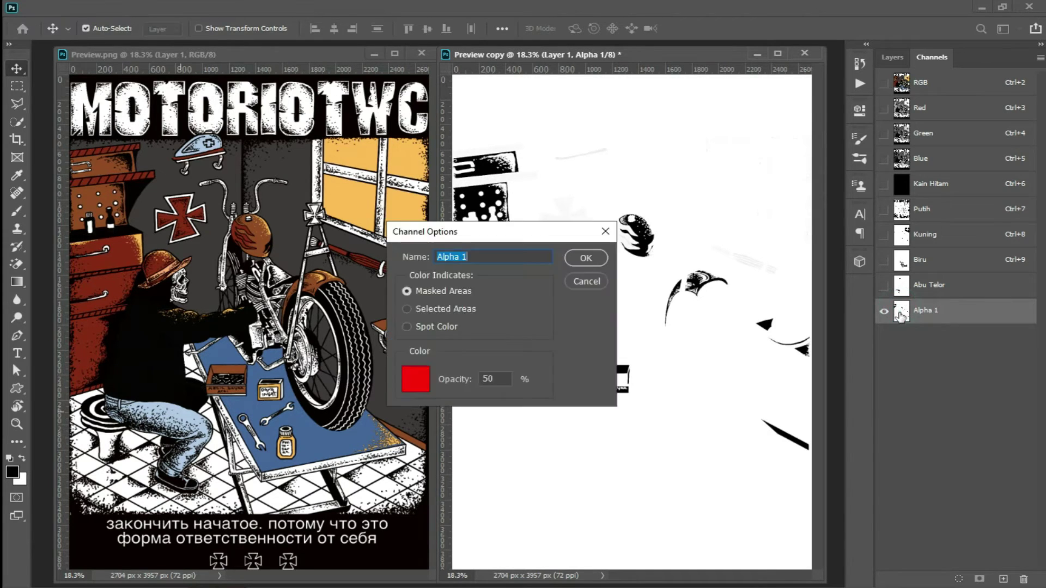
click(434, 326)
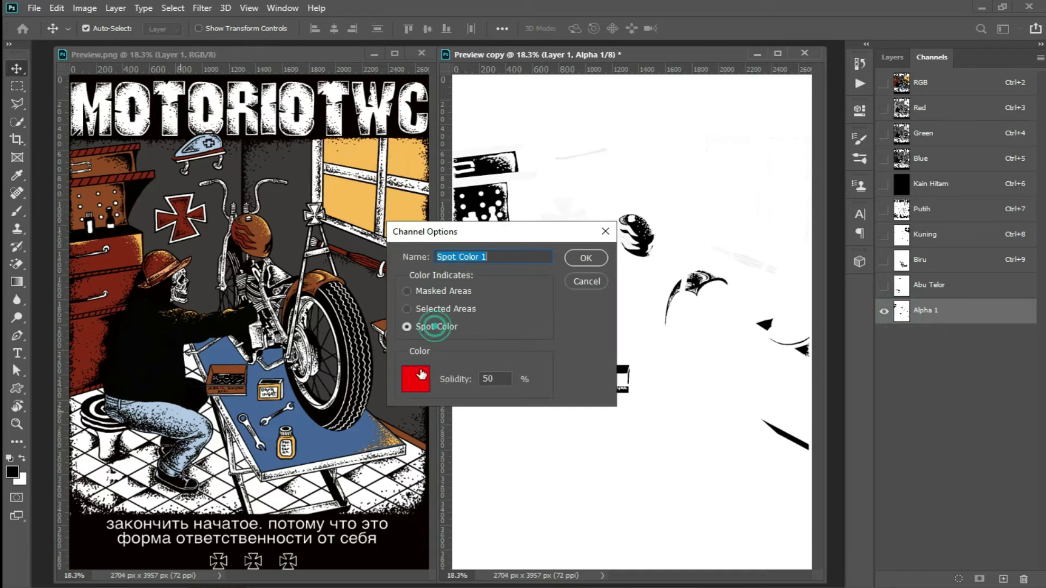
click(415, 378)
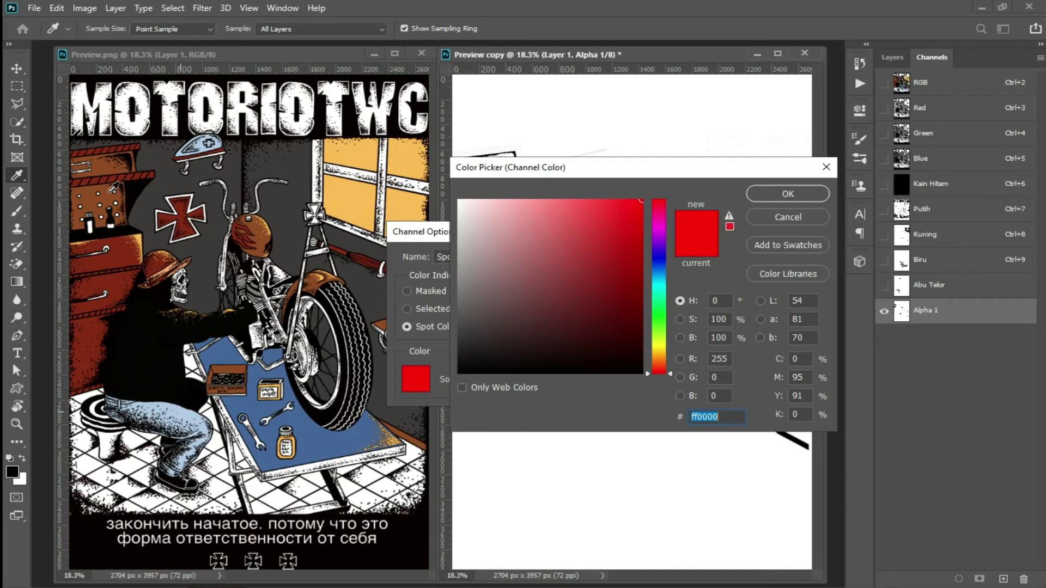
click(109, 193)
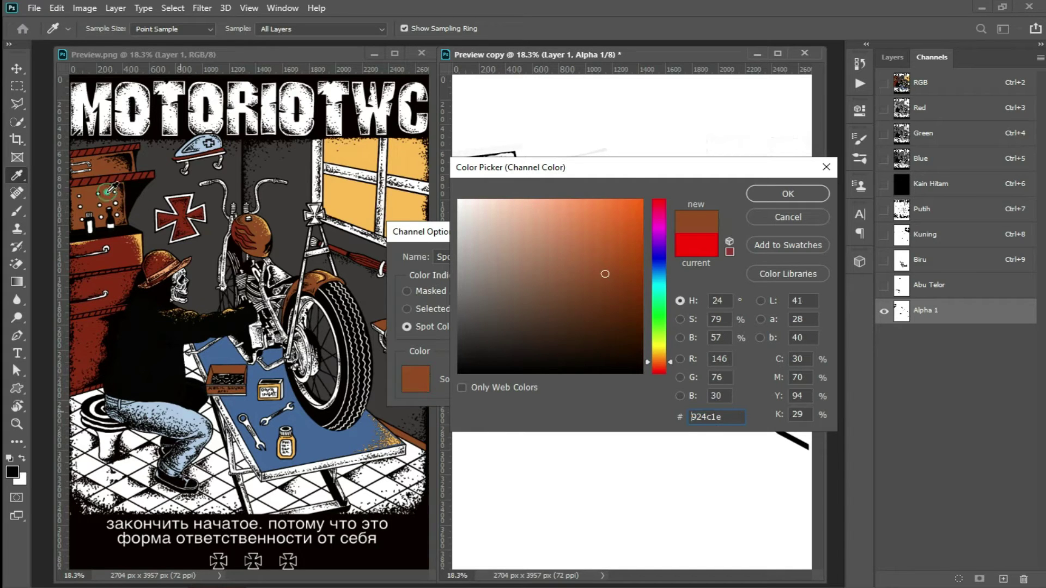
click(725, 417)
click(764, 196)
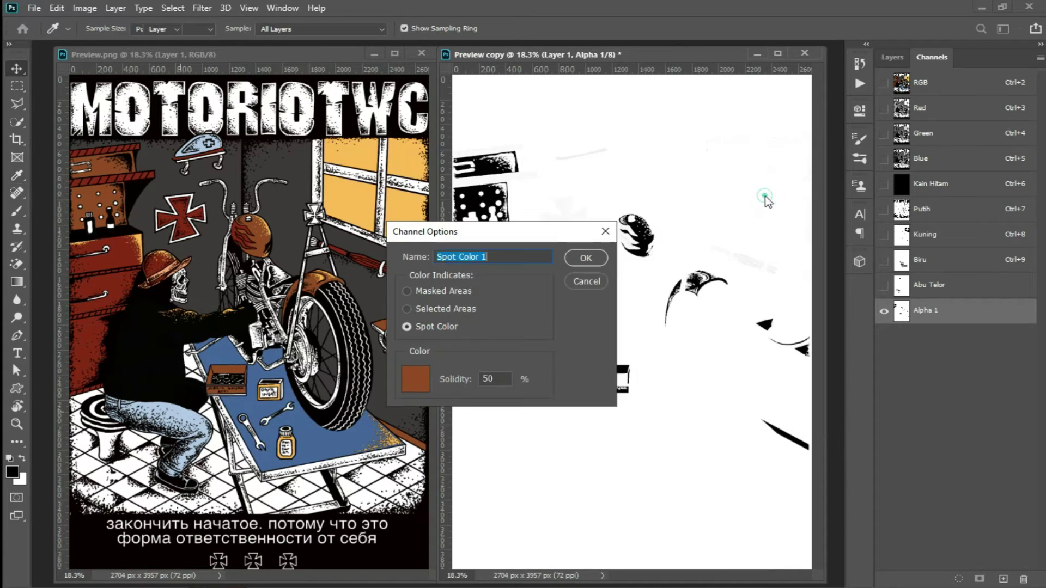
drag(446, 383, 480, 381)
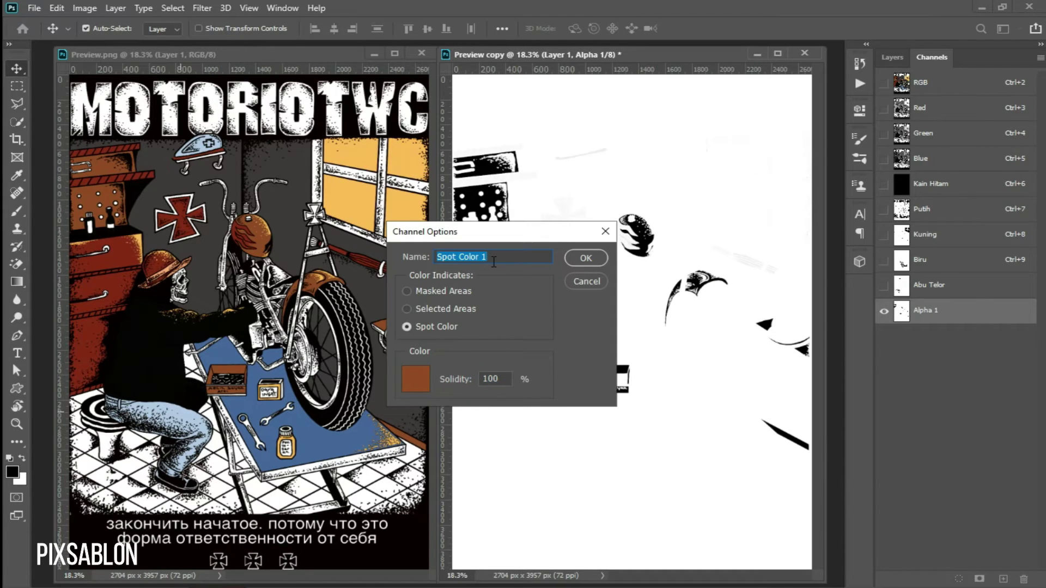
Name the spot channel Coklat sedang and show it with the other spot channels.
text(Coka)
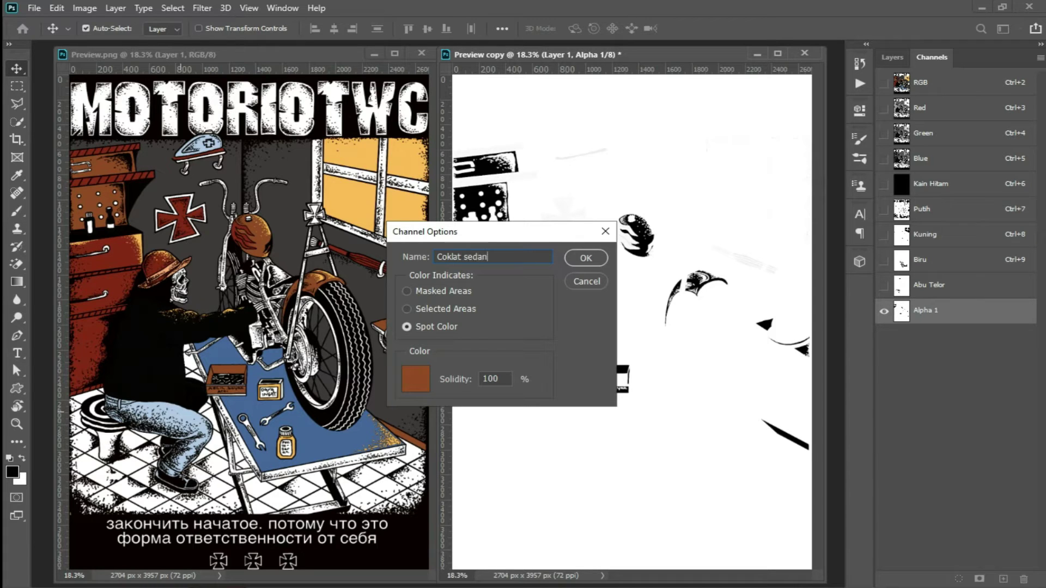
click(577, 259)
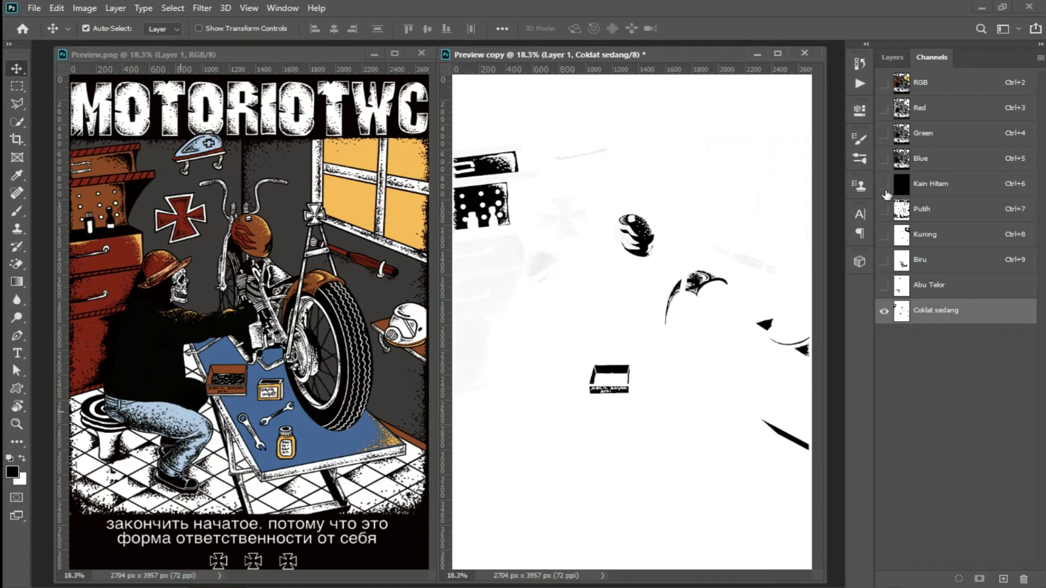
drag(883, 184, 881, 313)
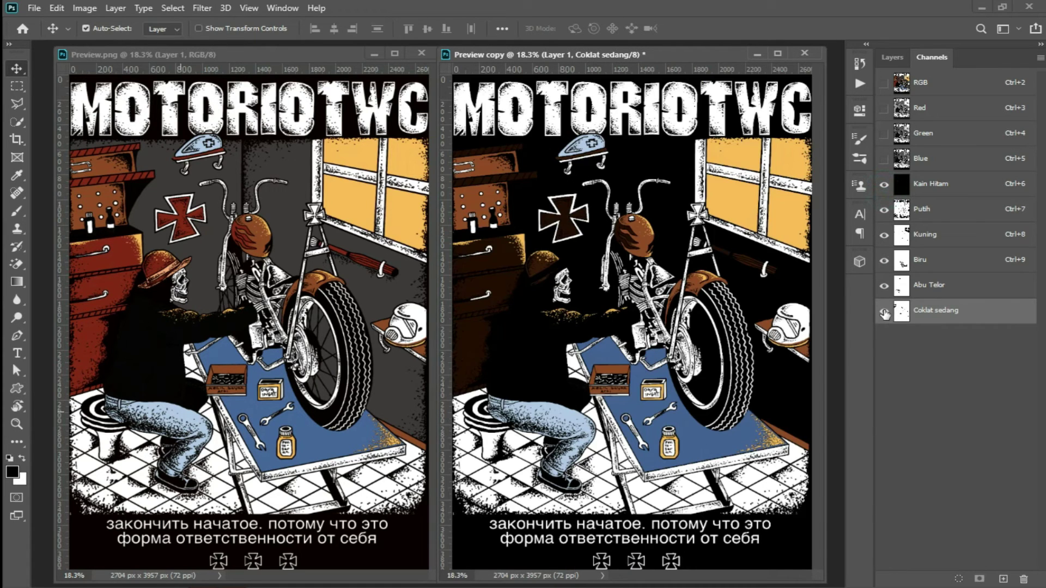
click(883, 311)
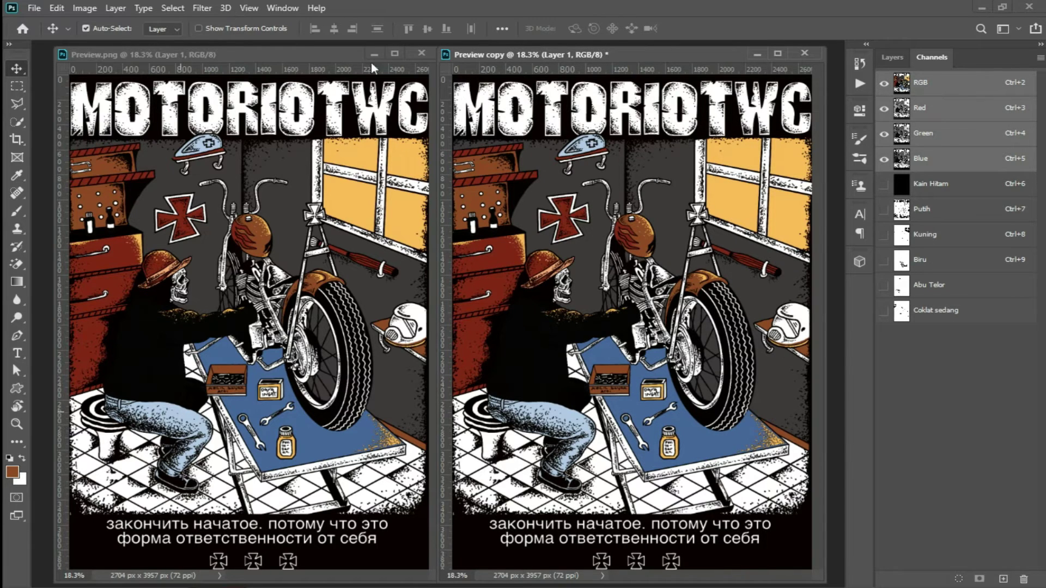
Select the red drawer and cross areas with Color Range.
click(174, 8)
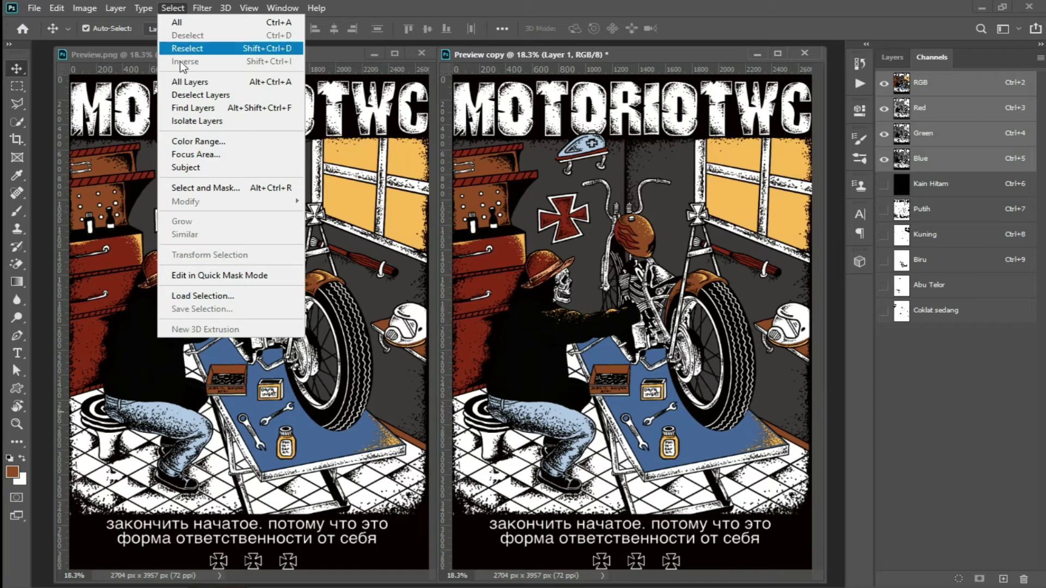
click(249, 144)
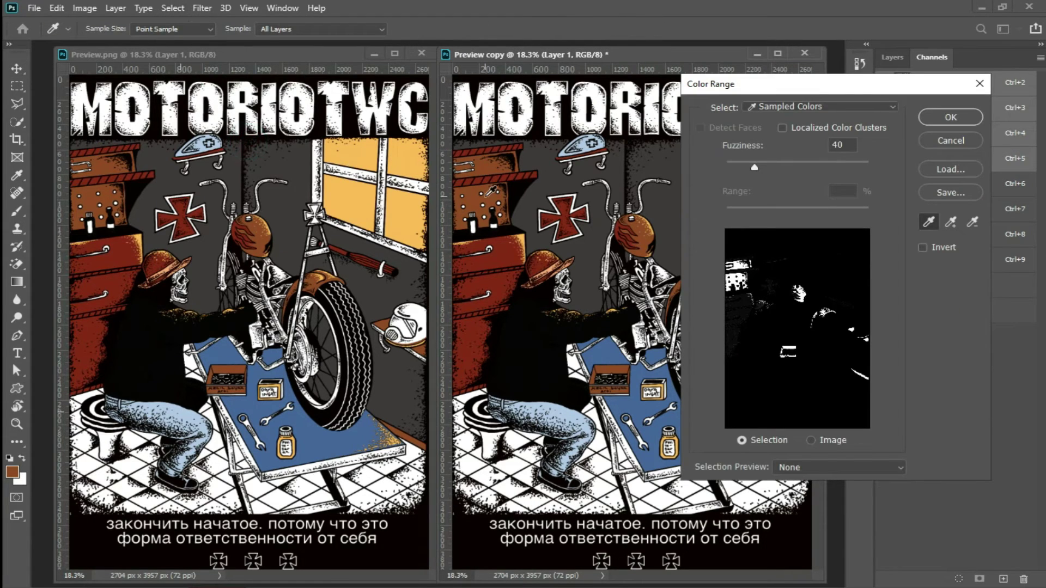
click(510, 249)
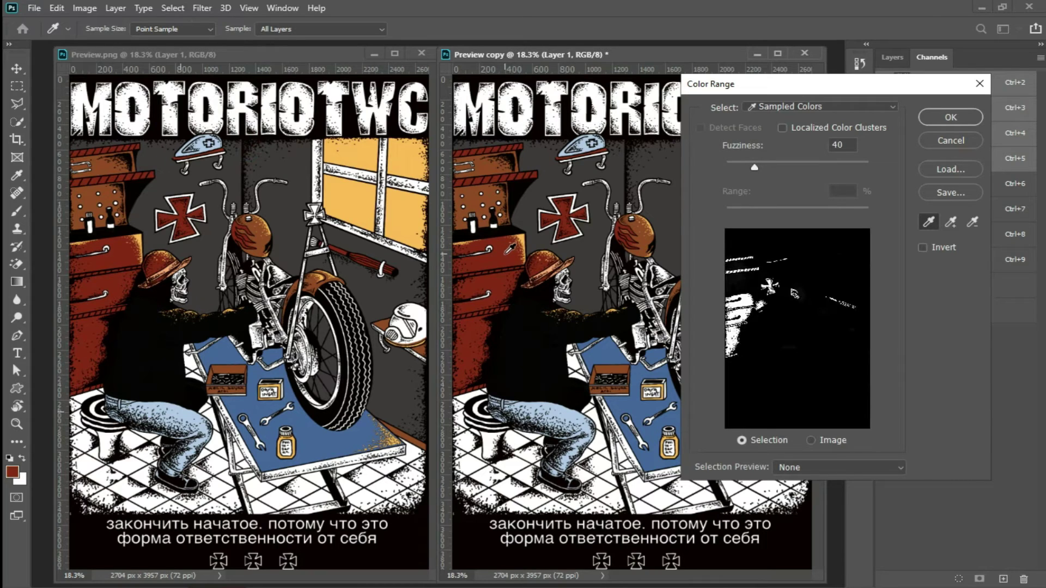
click(940, 119)
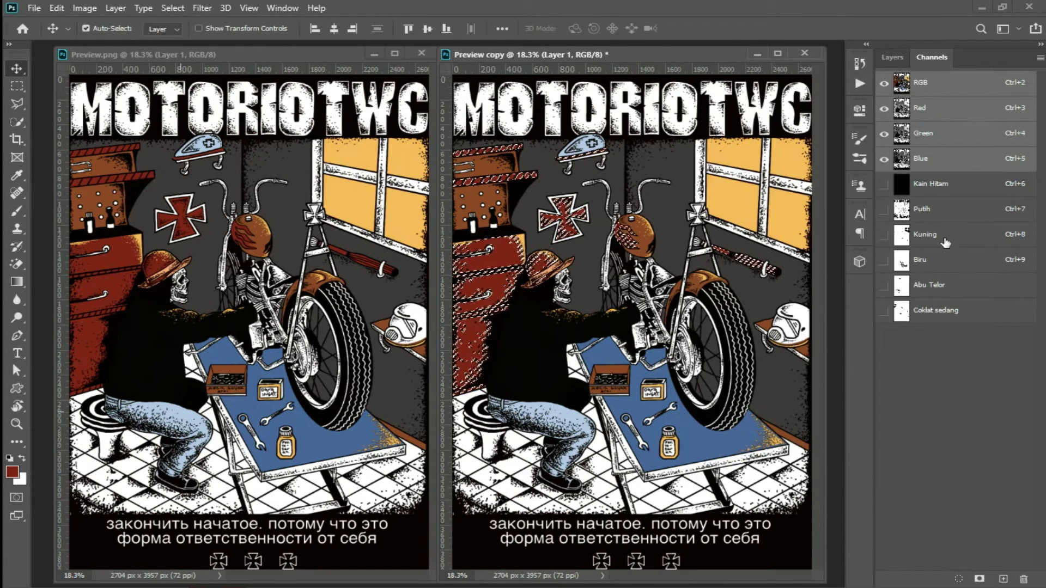
Save the red selection as Alpha 1, view it alone and invert it.
click(978, 579)
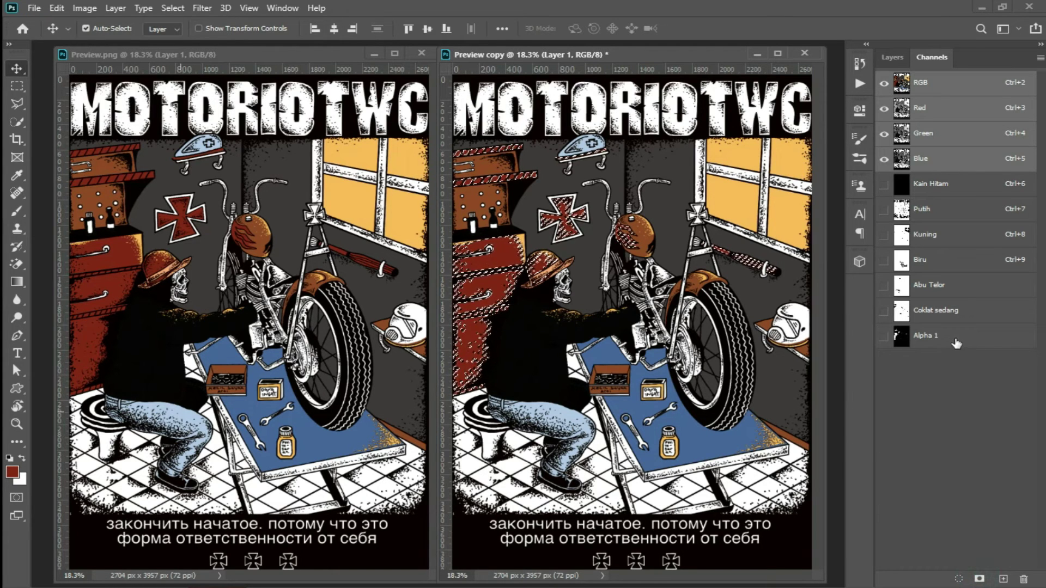
click(954, 336)
key(ctrl+i)
key(ctrl)
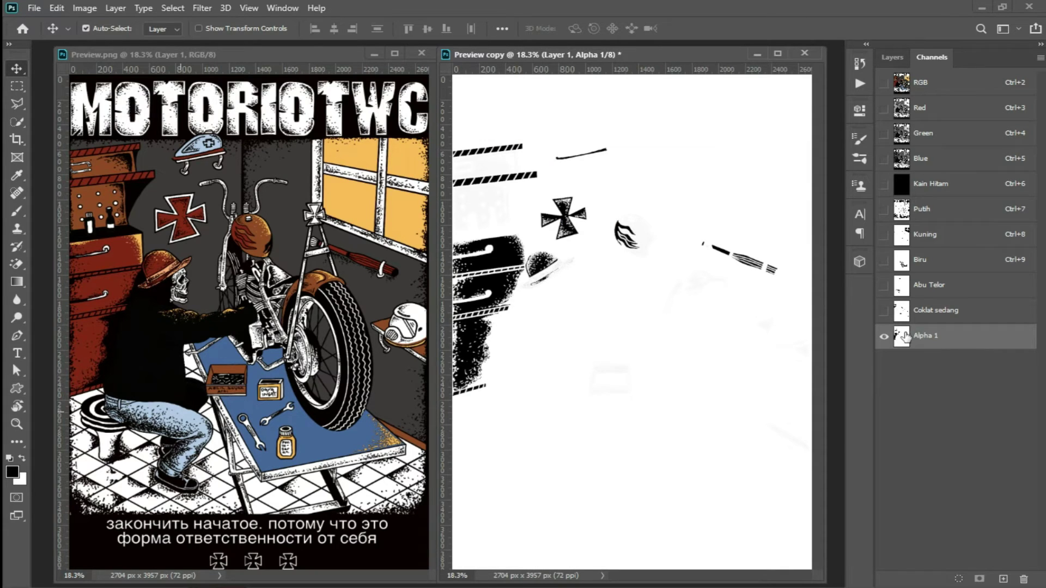
Make Alpha 1 a spot channel in sampled dark red 852a12 at 100% solidity.
double_click(904, 337)
click(416, 379)
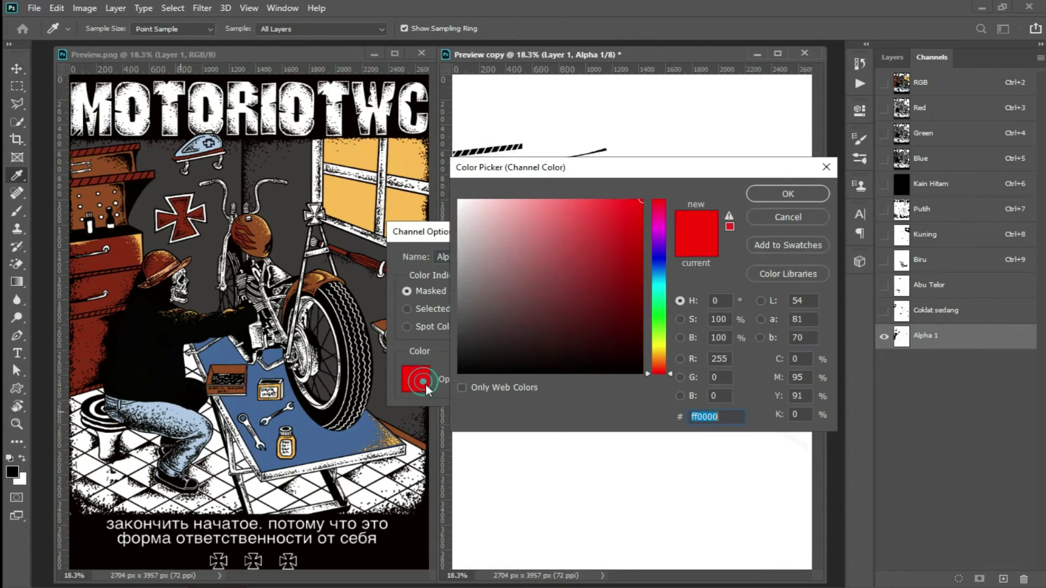
click(118, 284)
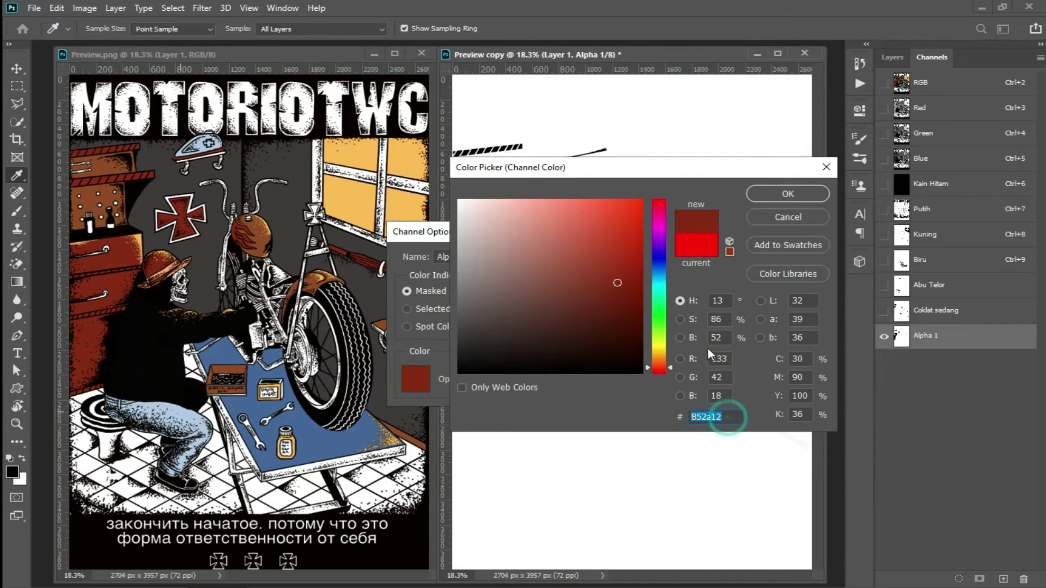
click(776, 195)
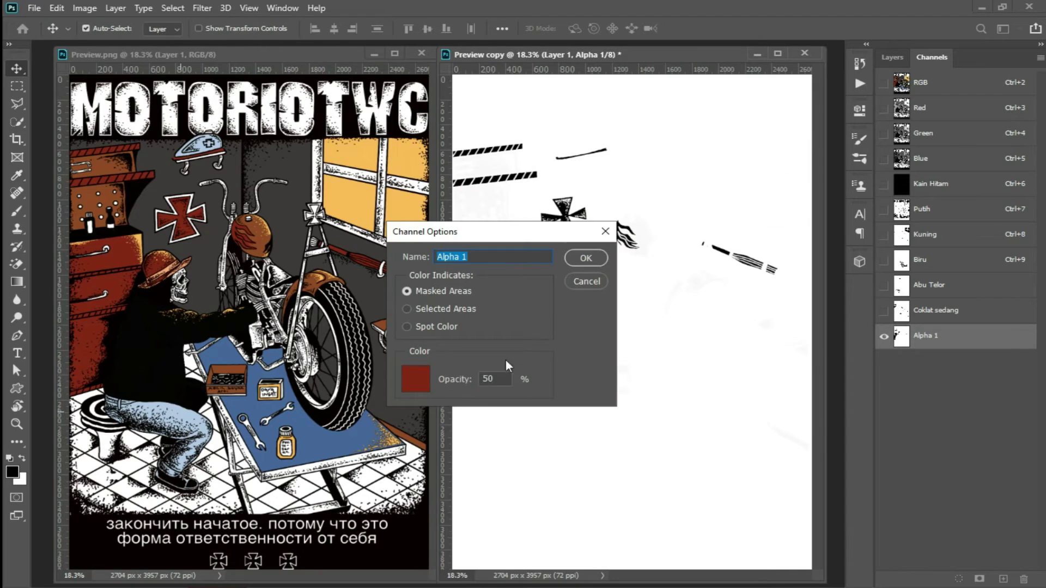
drag(456, 384, 476, 384)
click(443, 323)
Name the spot channel Coklat tua and show it with all other spot channels.
text(Coklat tua)
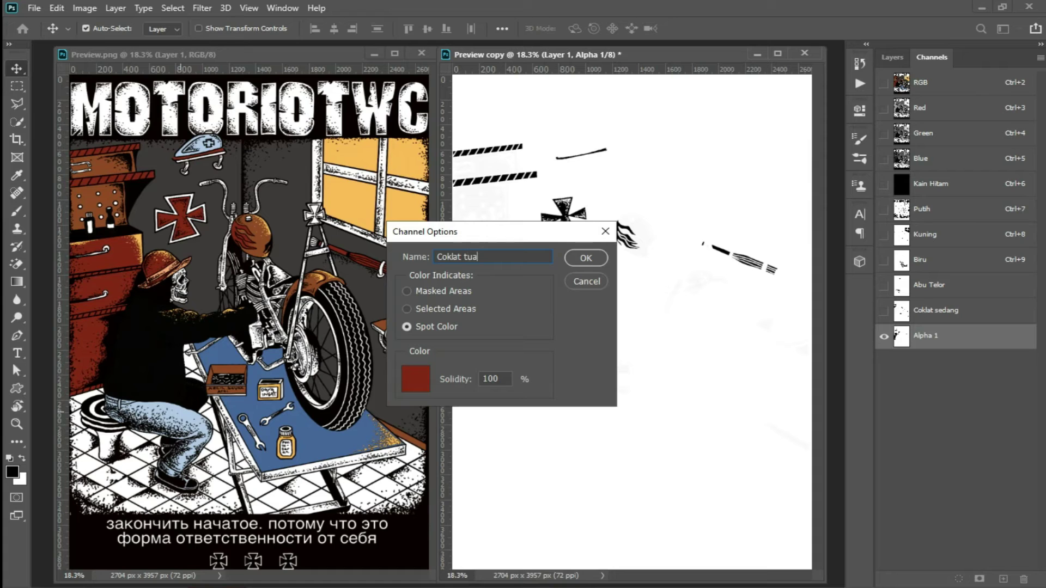
click(574, 258)
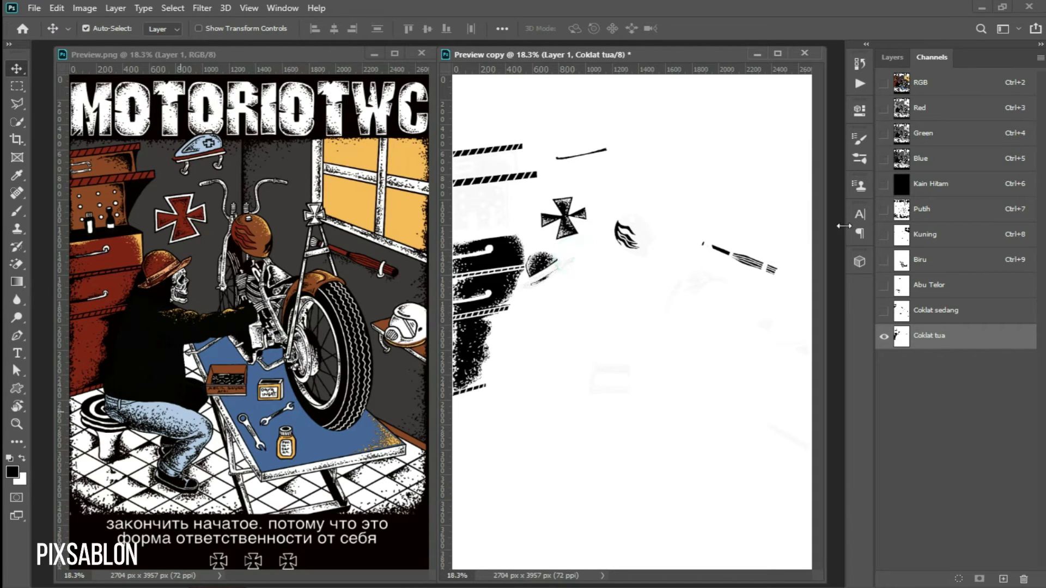
drag(884, 209, 884, 335)
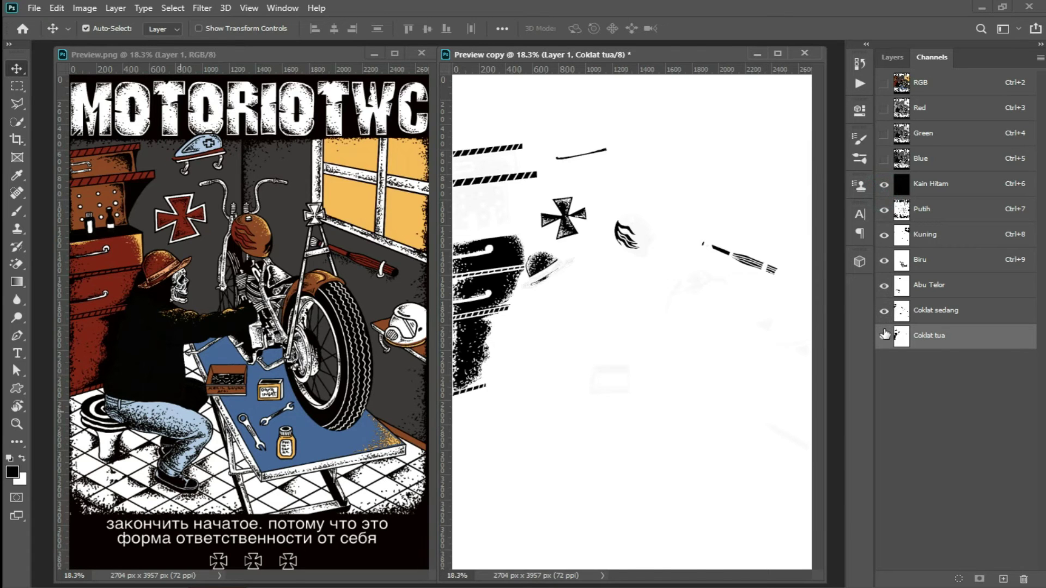
click(883, 337)
click(884, 336)
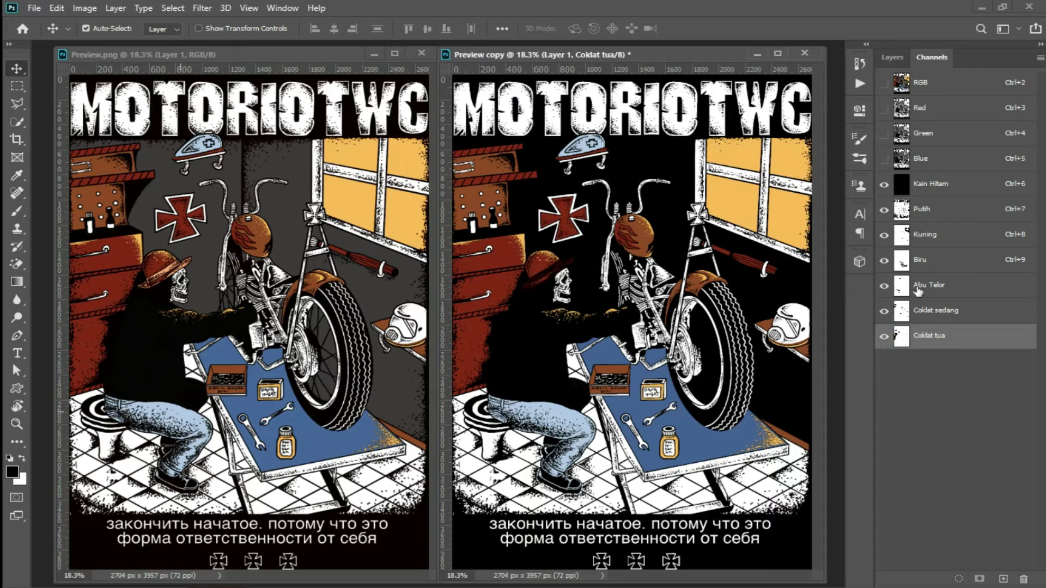
Back on the RGB composite, select the light orange tone with Color Range.
click(961, 86)
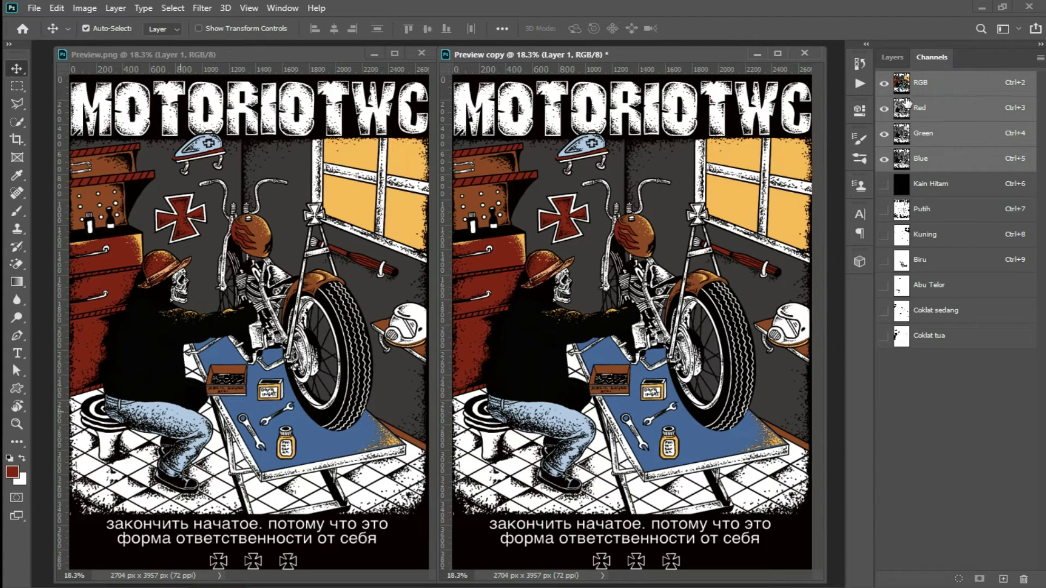
click(171, 10)
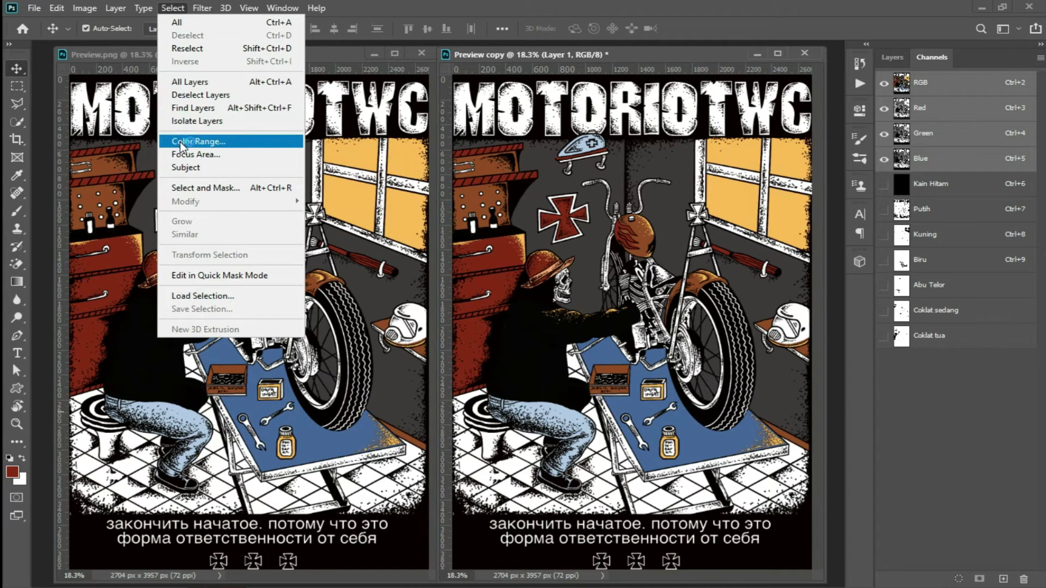
click(234, 142)
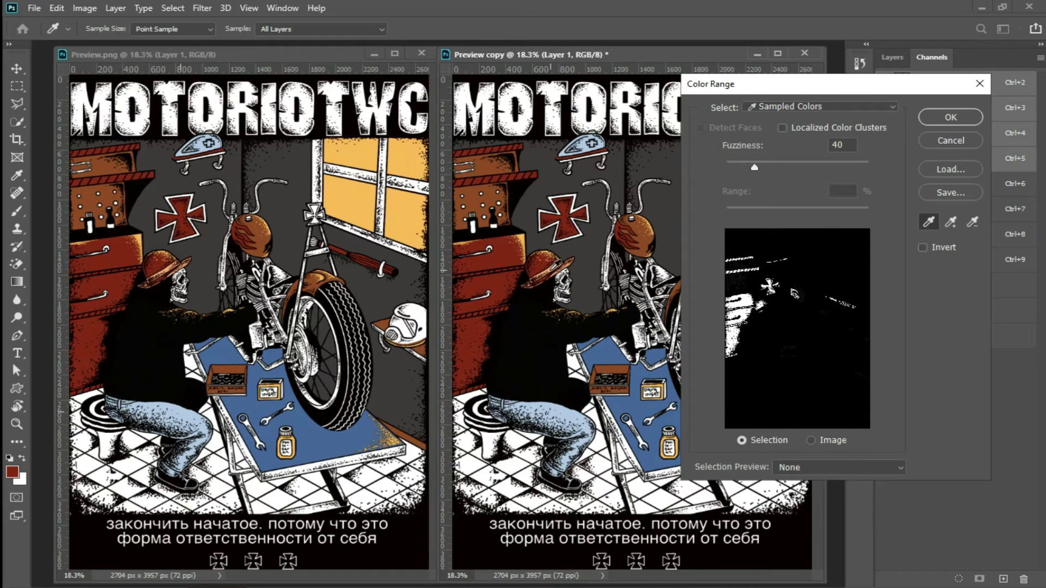
click(549, 275)
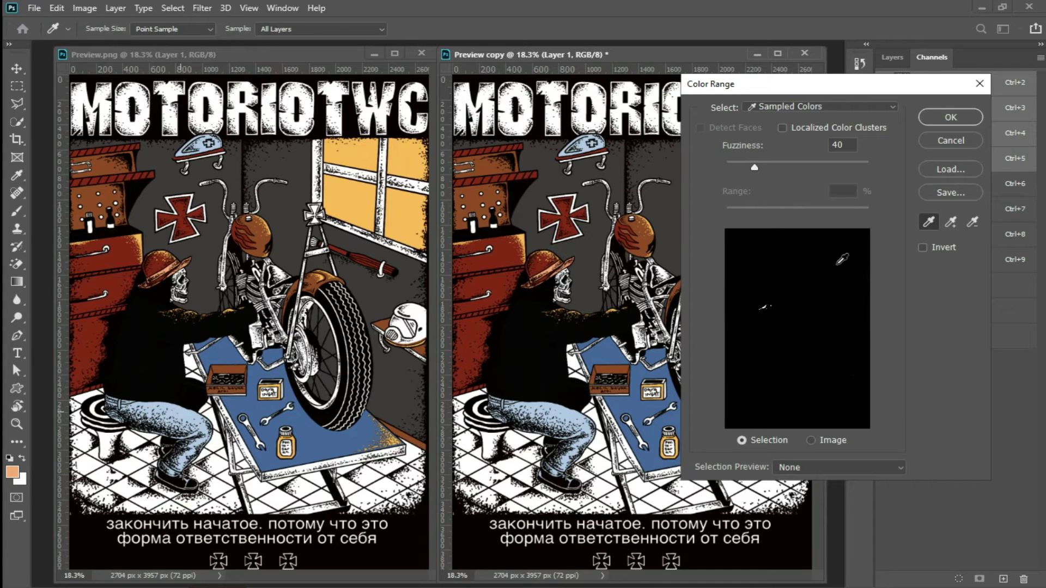
click(940, 117)
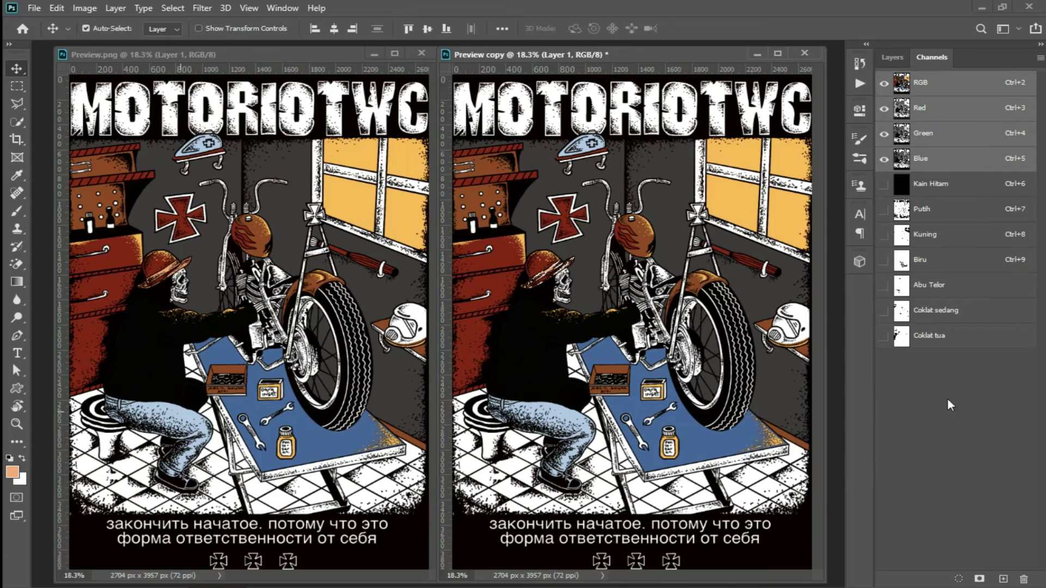
Save the orange selection as Alpha 1 and invert it.
click(980, 581)
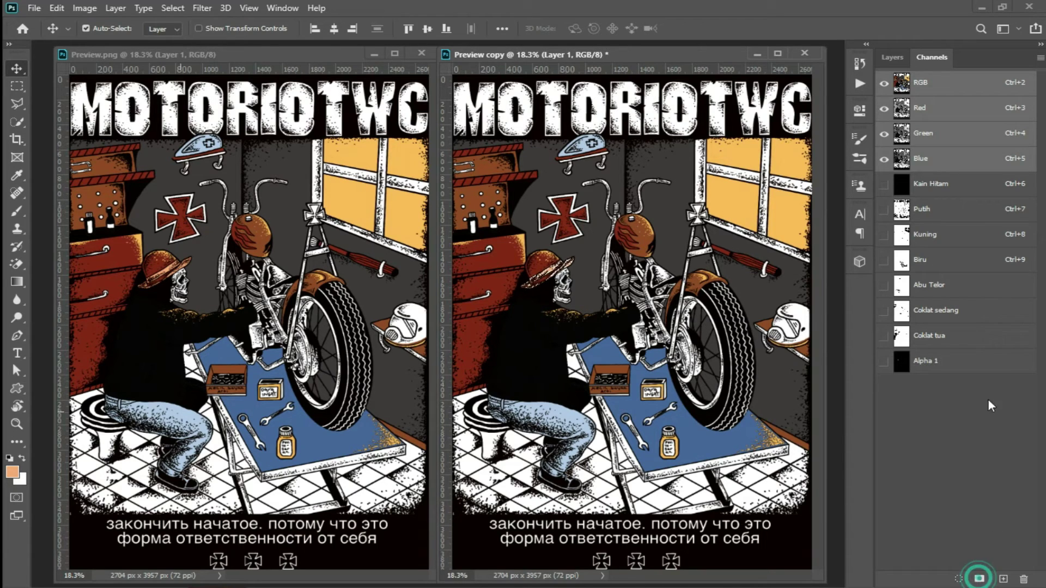
click(978, 364)
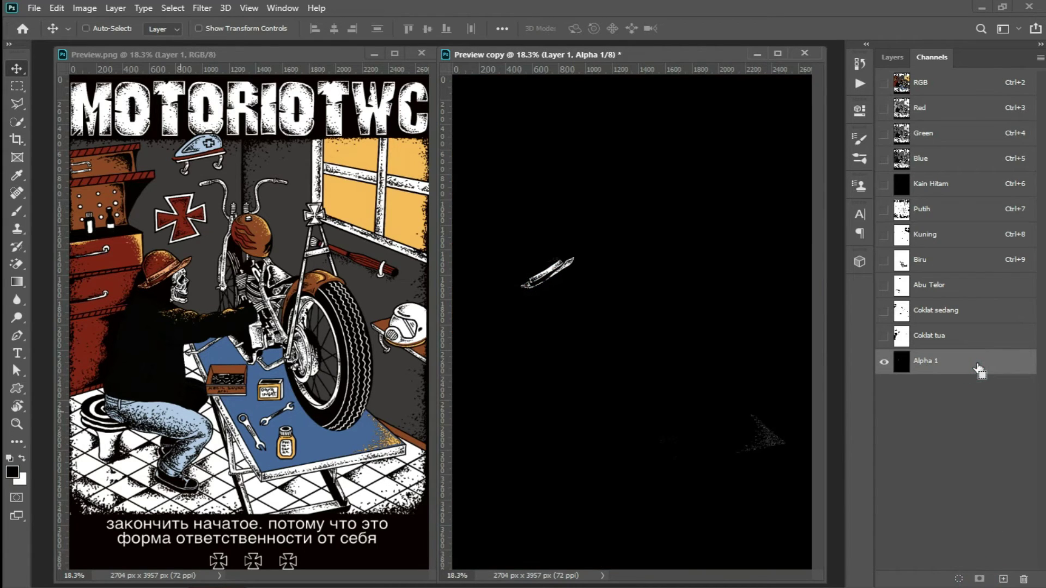
key(ctrl+i)
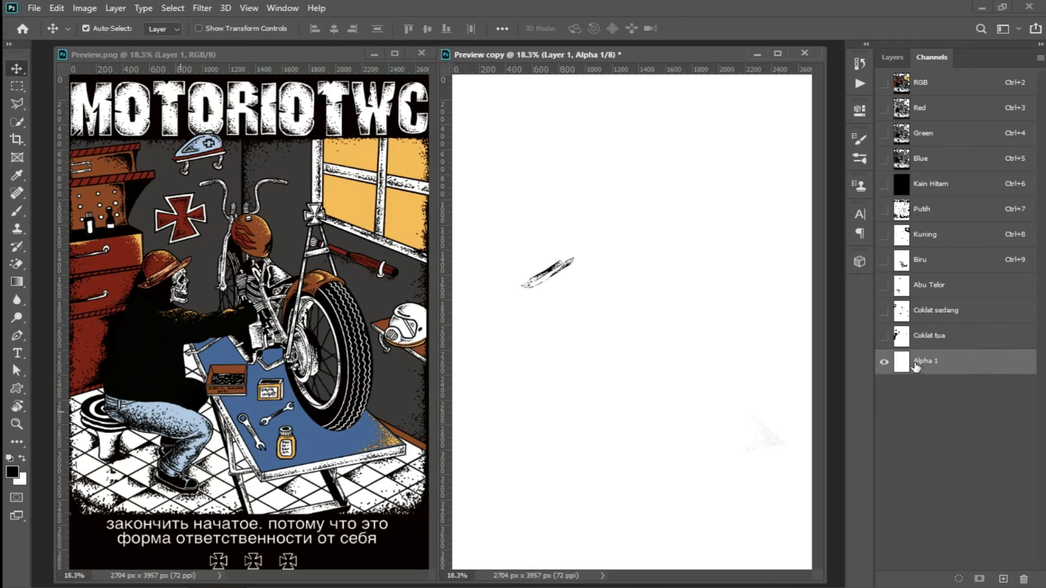
Make Alpha 1 a spot channel in sampled orange f6ab69 ink.
double_click(902, 364)
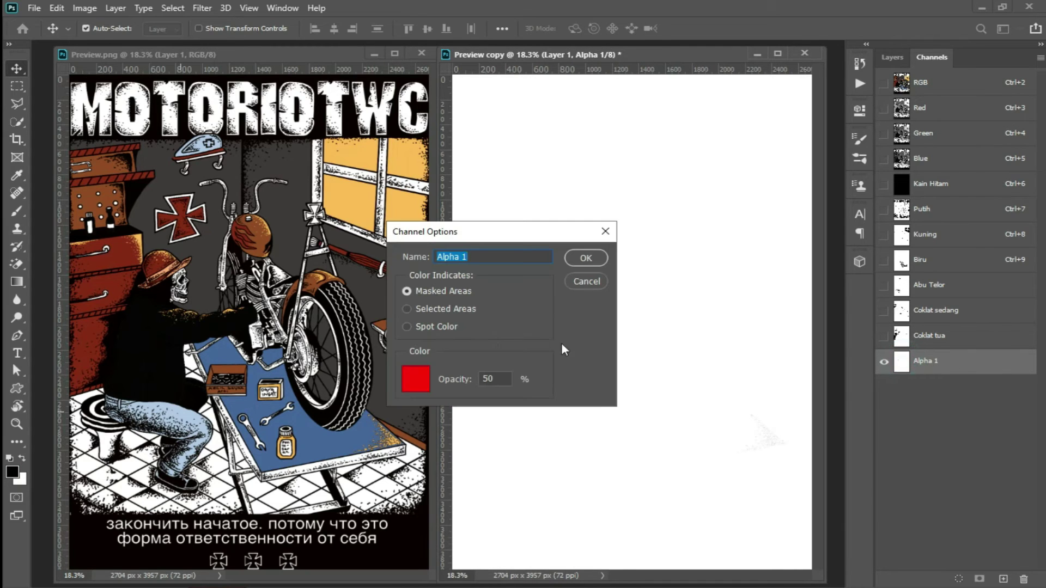
click(440, 326)
click(426, 372)
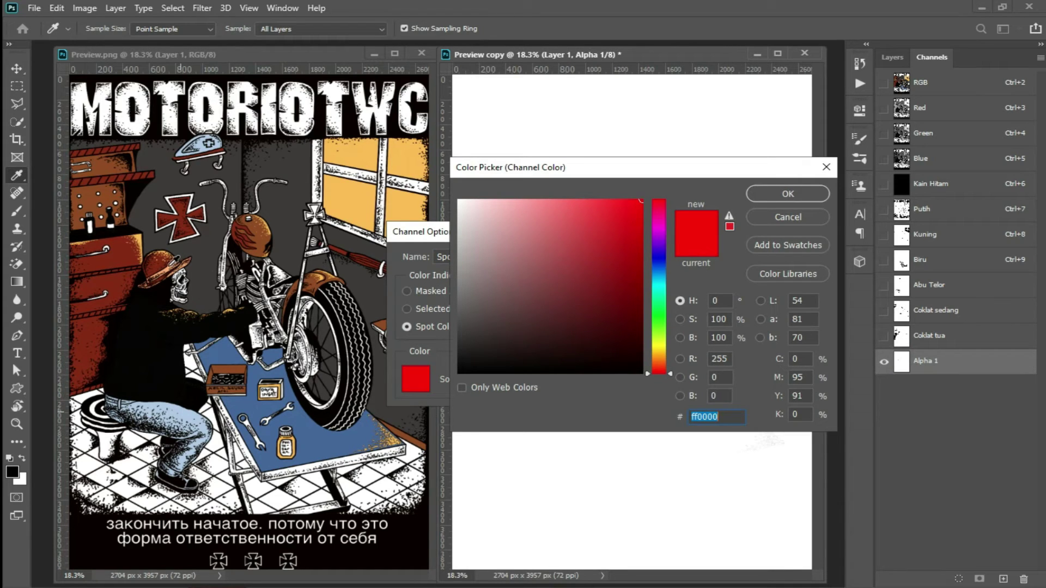
click(167, 268)
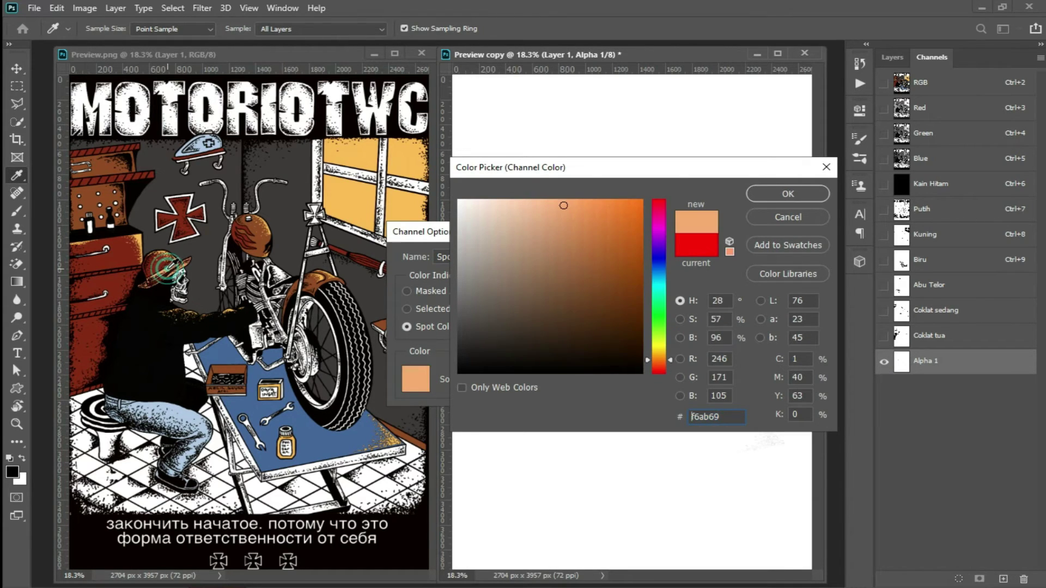
click(774, 197)
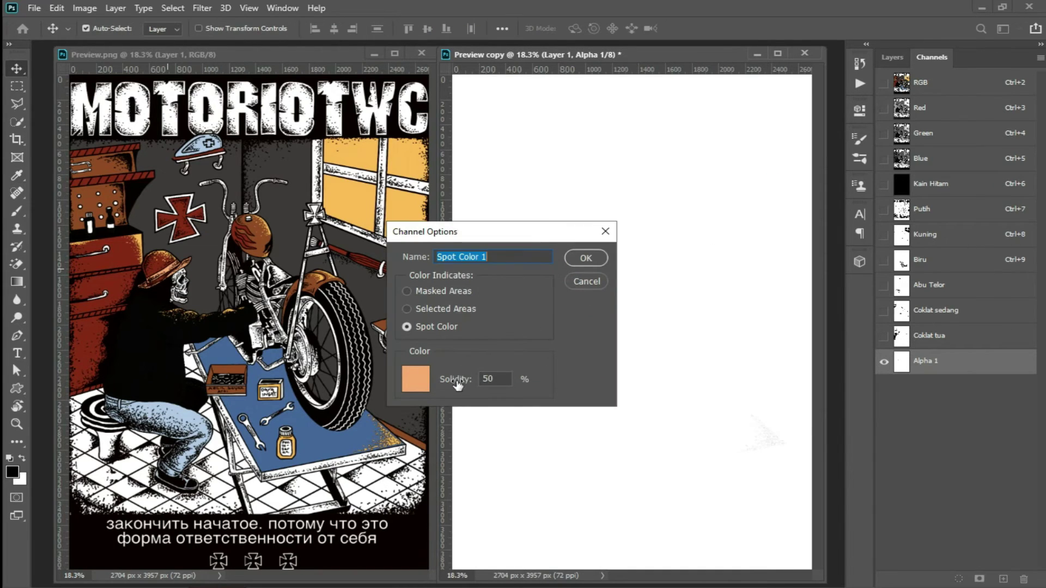
mouse_move(457, 384)
mouse_down()
mouse_move(498, 376)
mouse_move(474, 374)
mouse_up()
Set solidity 100, name it Krem, show all spot channels, and return to RGB.
click(497, 254)
key(ctrl+shift+Left)
key(ctrl+shift+Left)
key(ctrl+shift+Left)
text(K)
click(582, 257)
drag(884, 183, 882, 361)
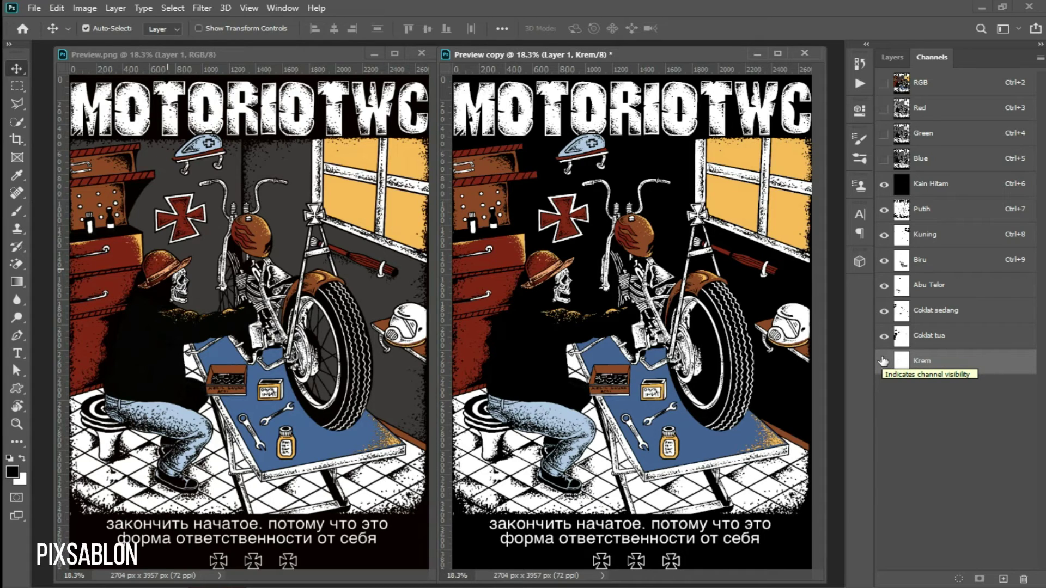
click(883, 360)
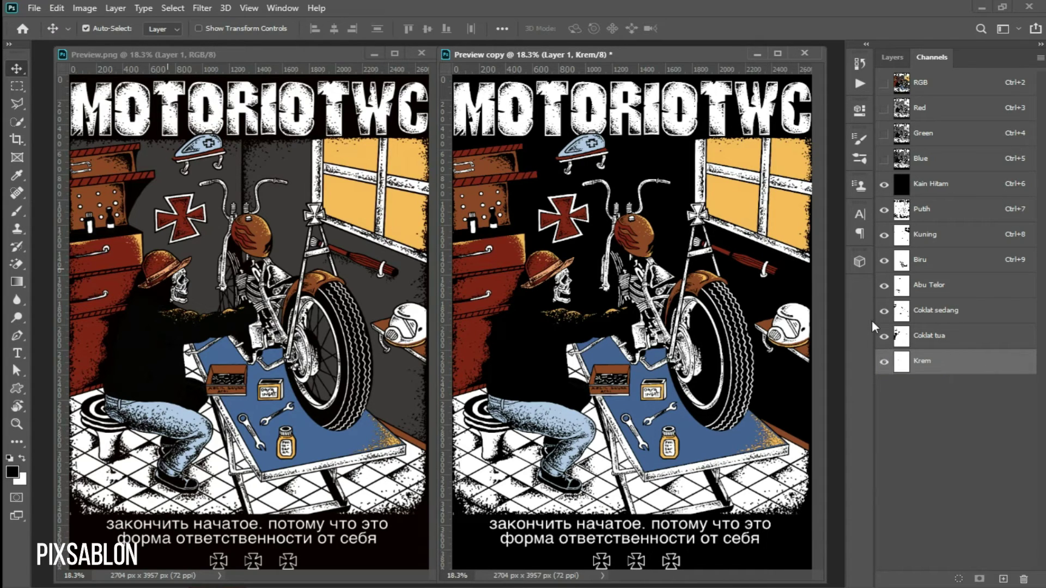
click(961, 83)
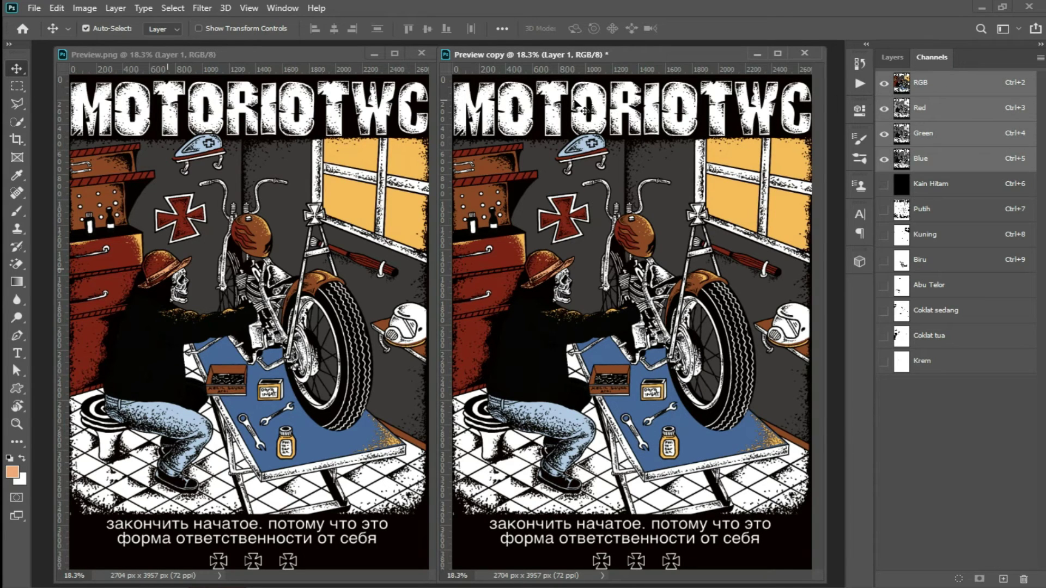
Select the dark grey wall with Color Range and save it as a new Alpha 1 channel.
click(173, 8)
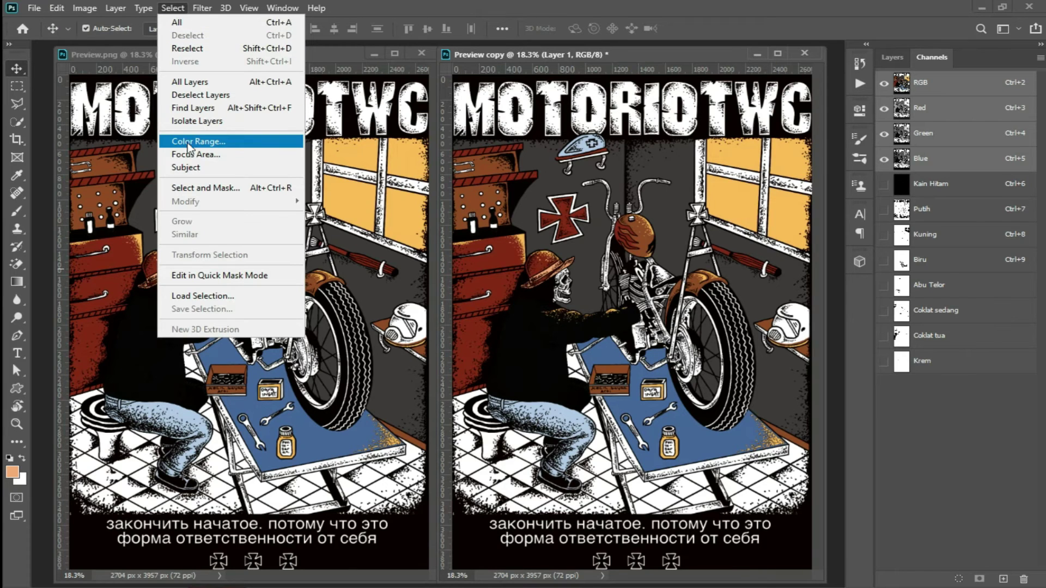
click(249, 149)
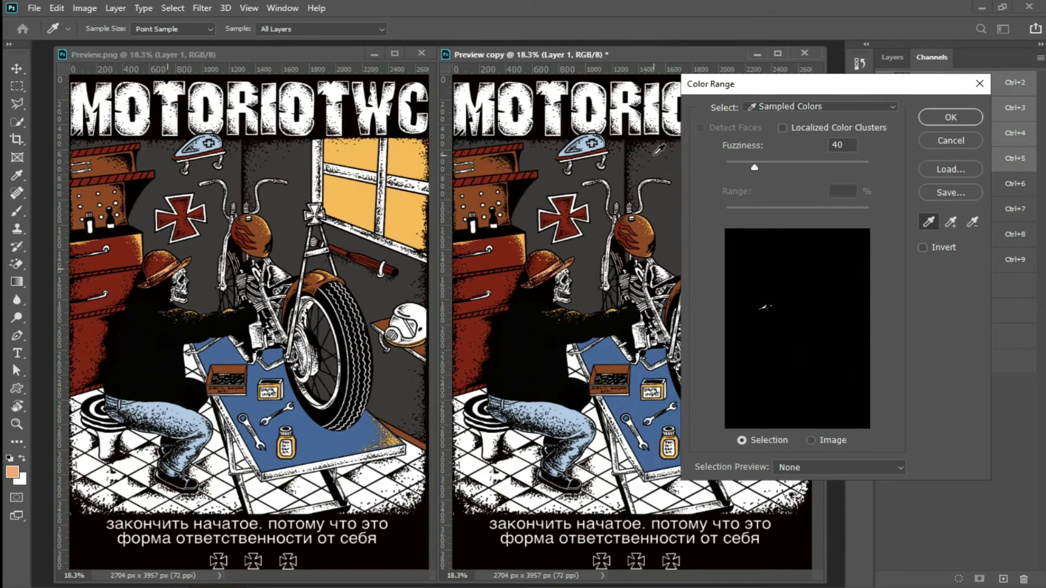
click(540, 157)
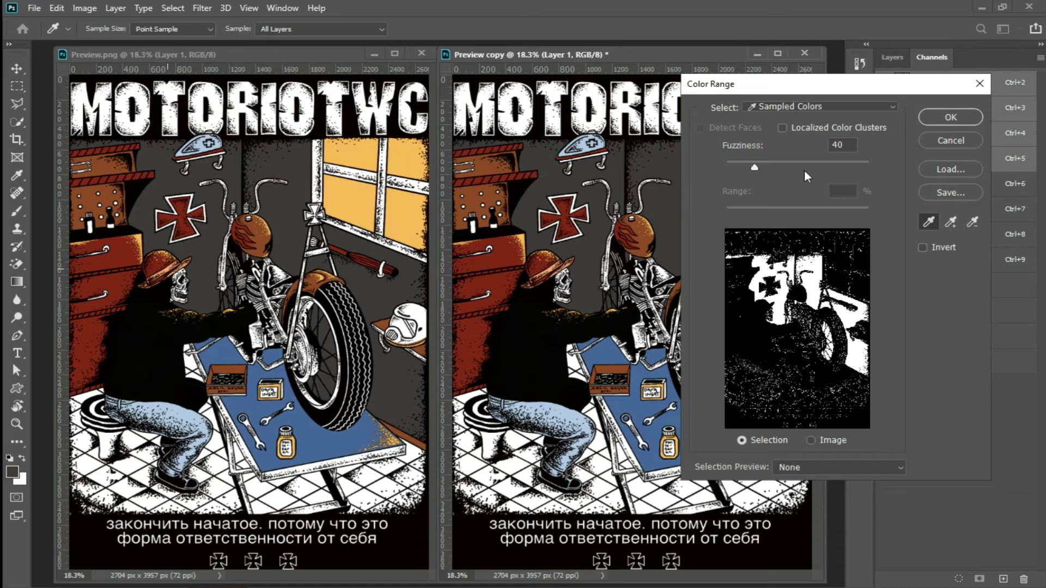
click(930, 119)
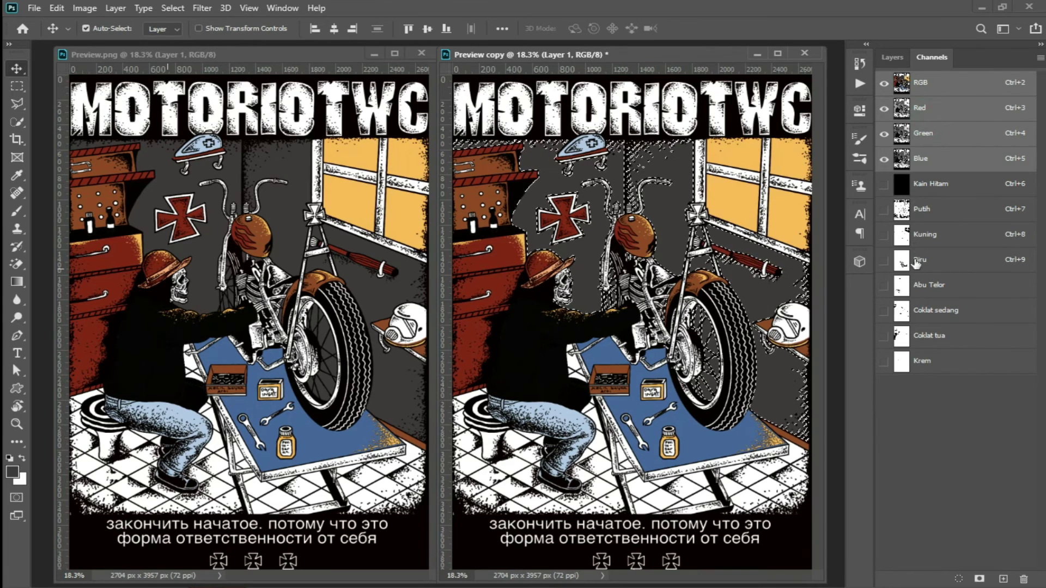
click(979, 578)
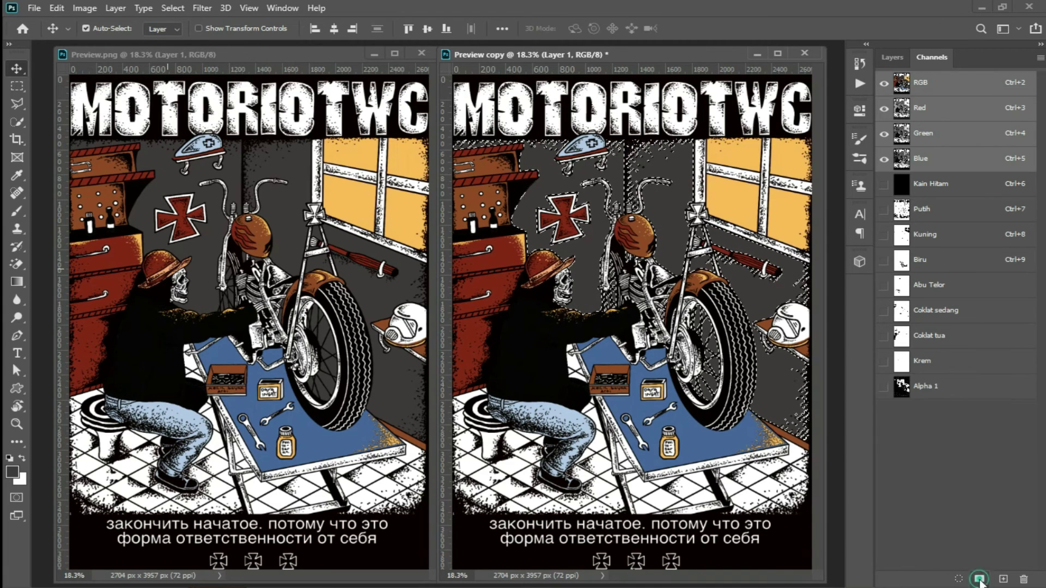
click(983, 396)
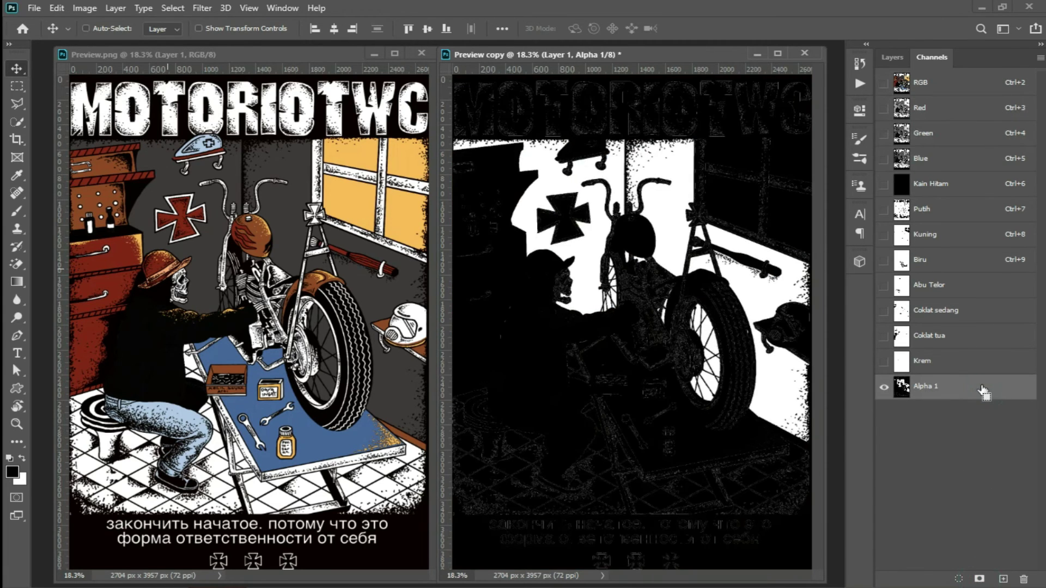
Invert the grey mask and make it spot channel Abu in dark grey 3d3939 at 100% solidity.
key(ctrl+i)
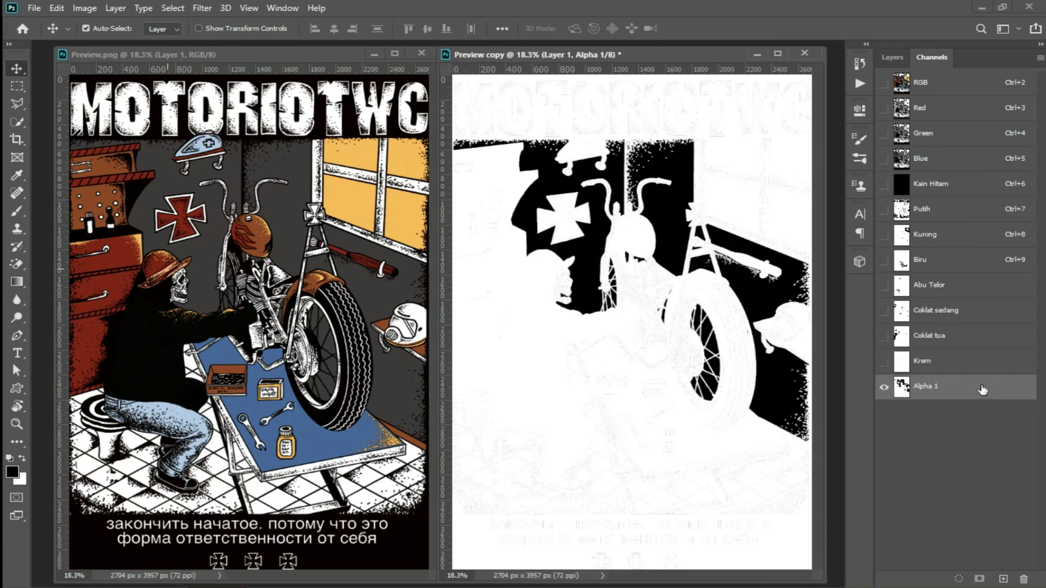
double_click(902, 387)
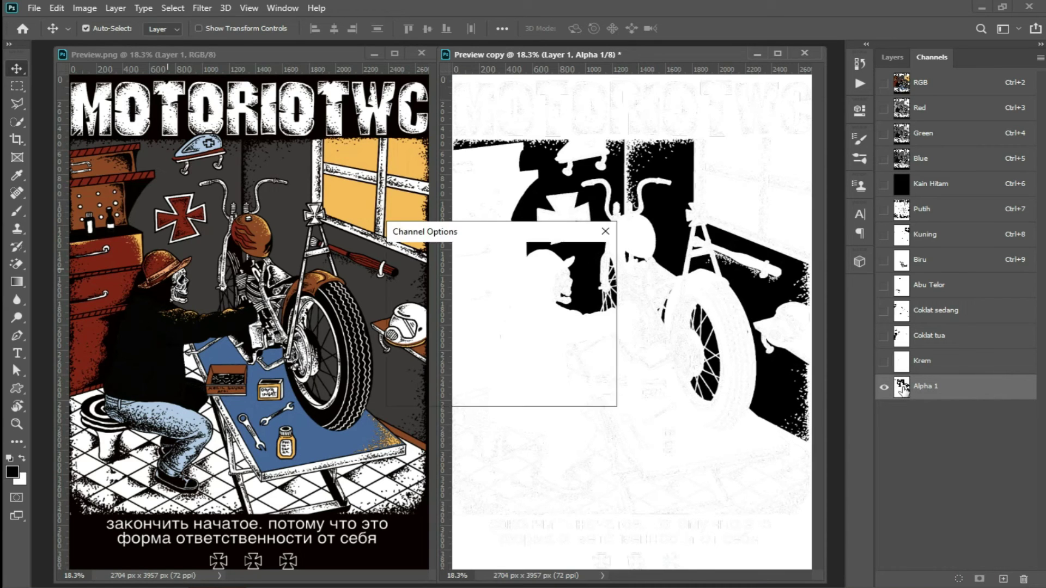
click(442, 325)
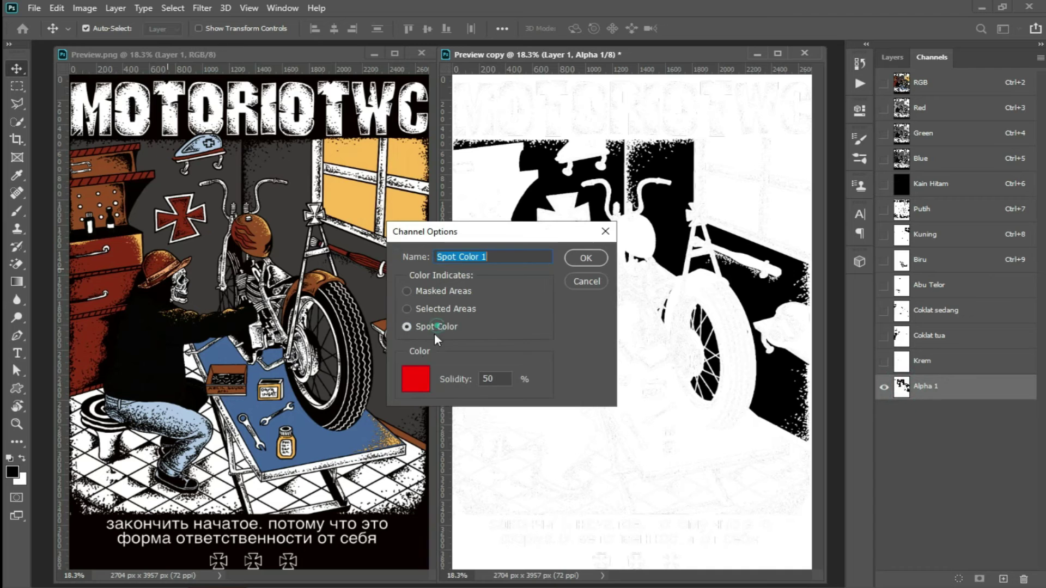
click(415, 379)
click(286, 222)
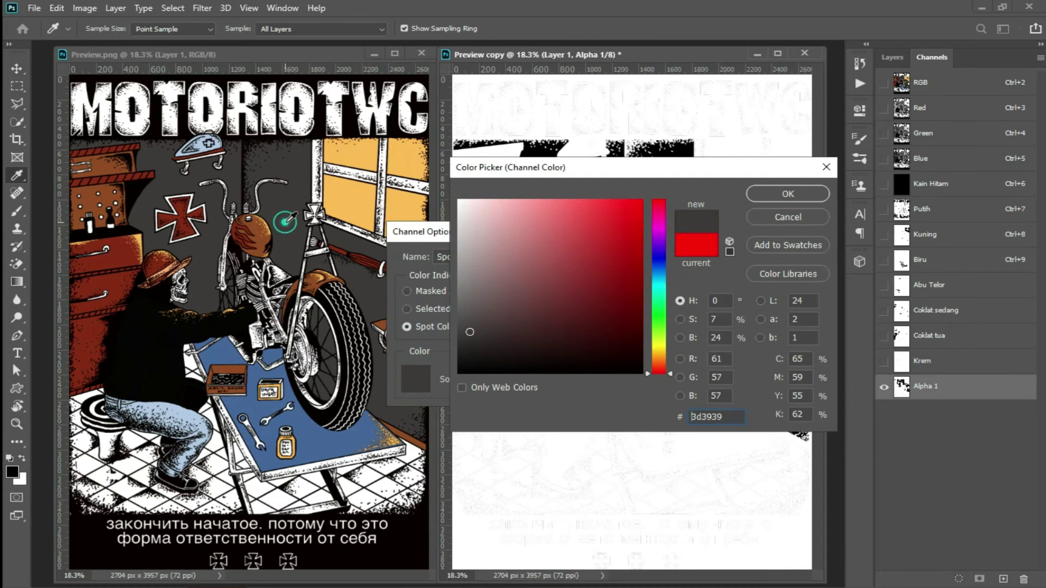
click(777, 198)
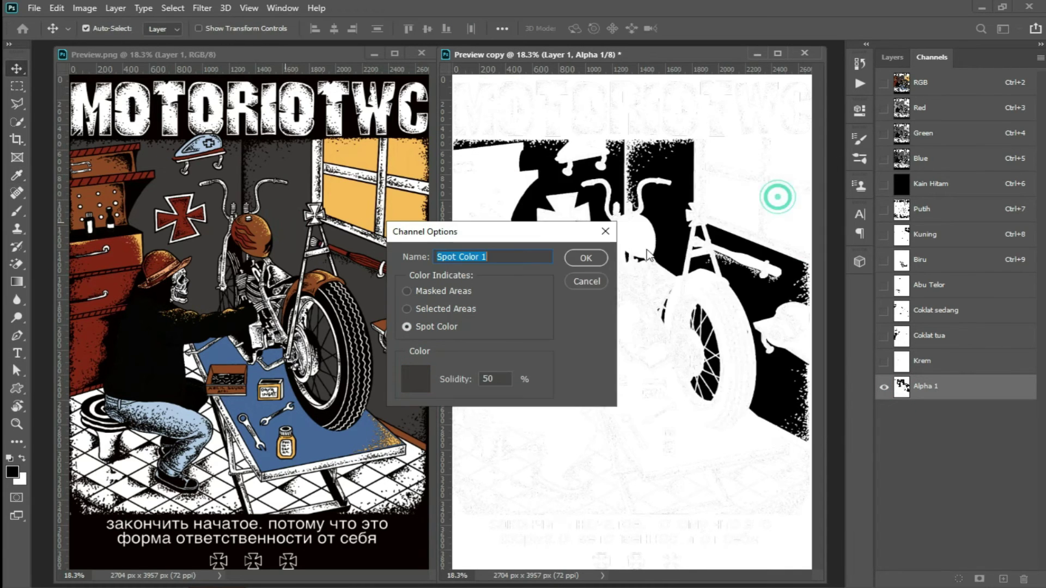
drag(451, 373, 514, 385)
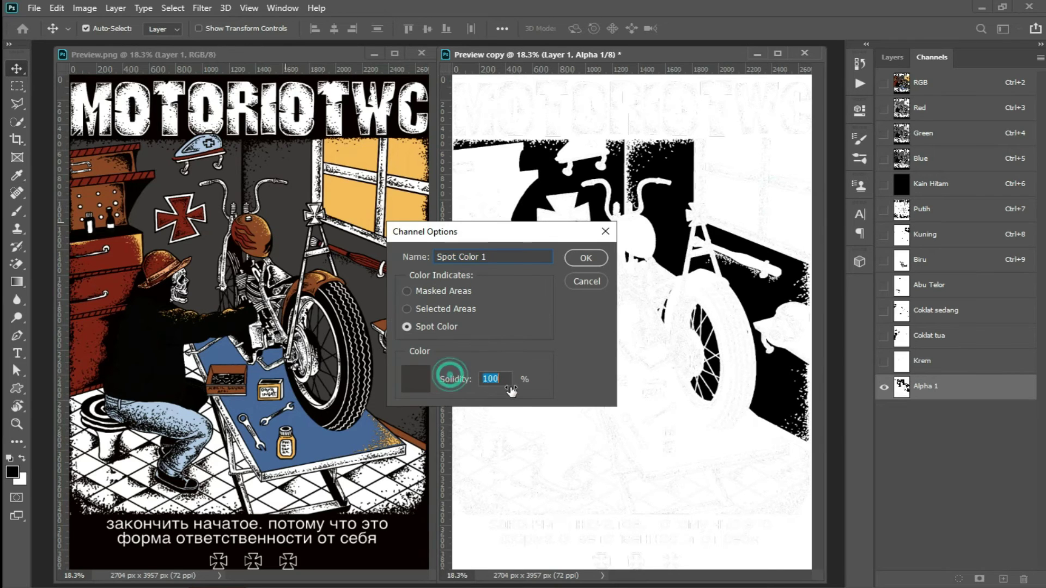
text(Abu)
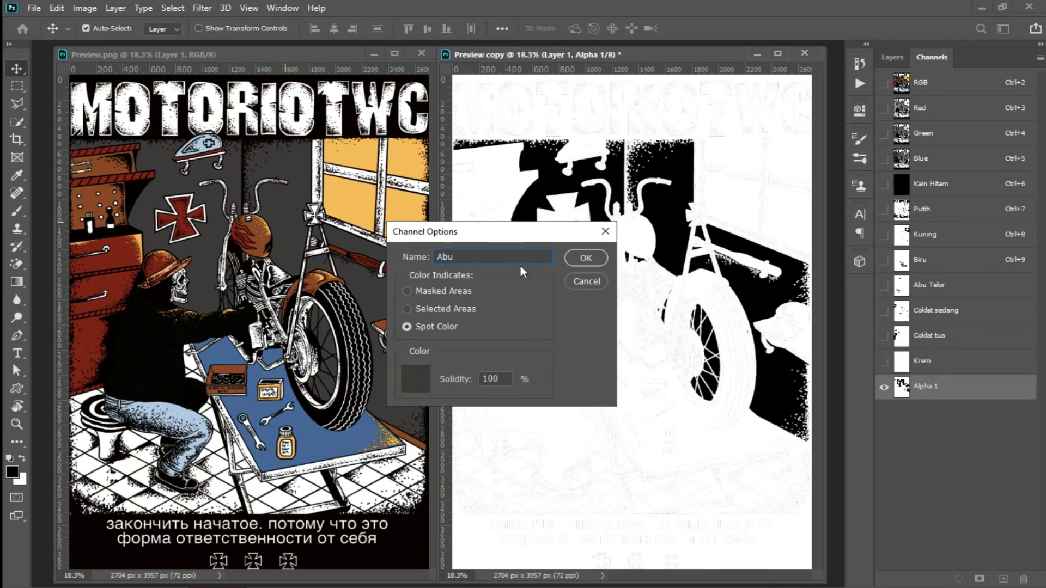
click(582, 260)
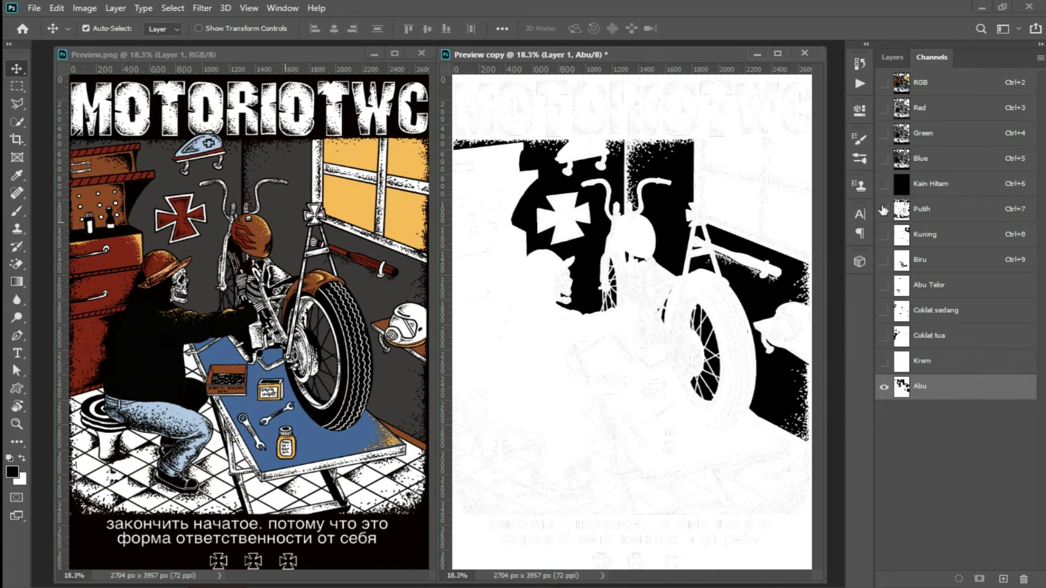
Delete the RGB channels from Preview copy, flattening its layers.
drag(884, 184, 884, 376)
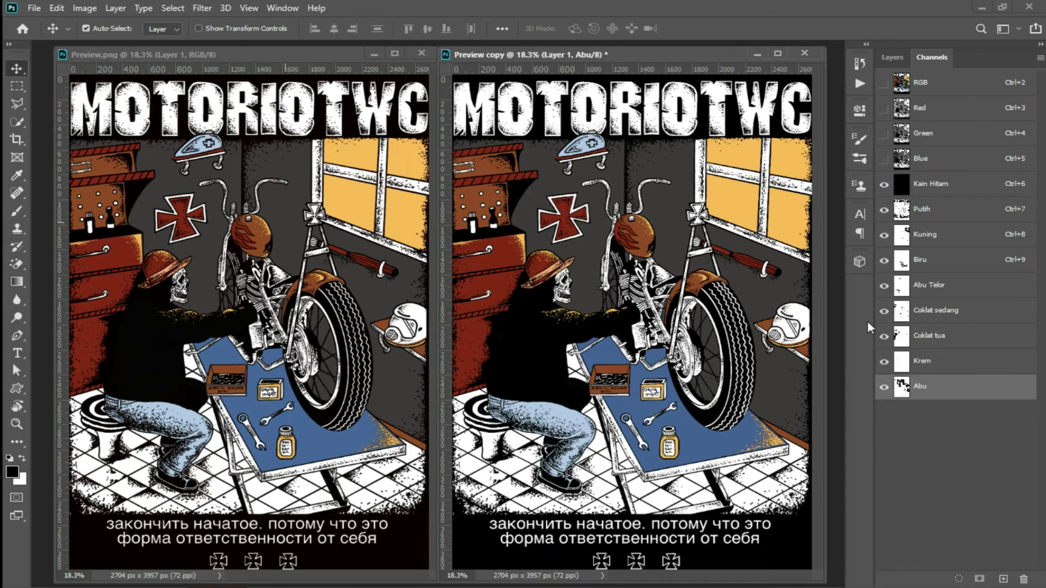
click(971, 86)
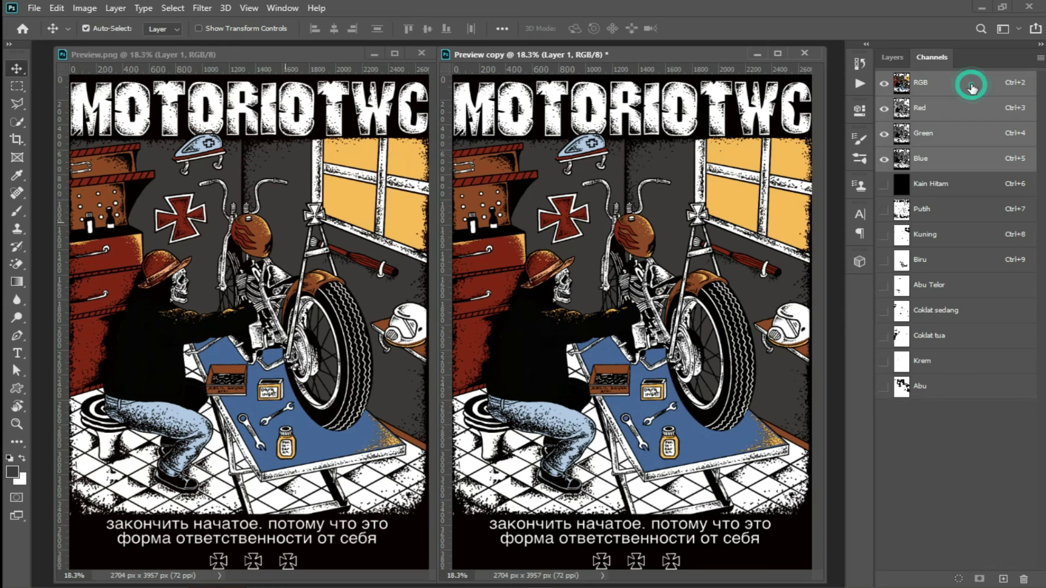
right_click(972, 83)
click(972, 100)
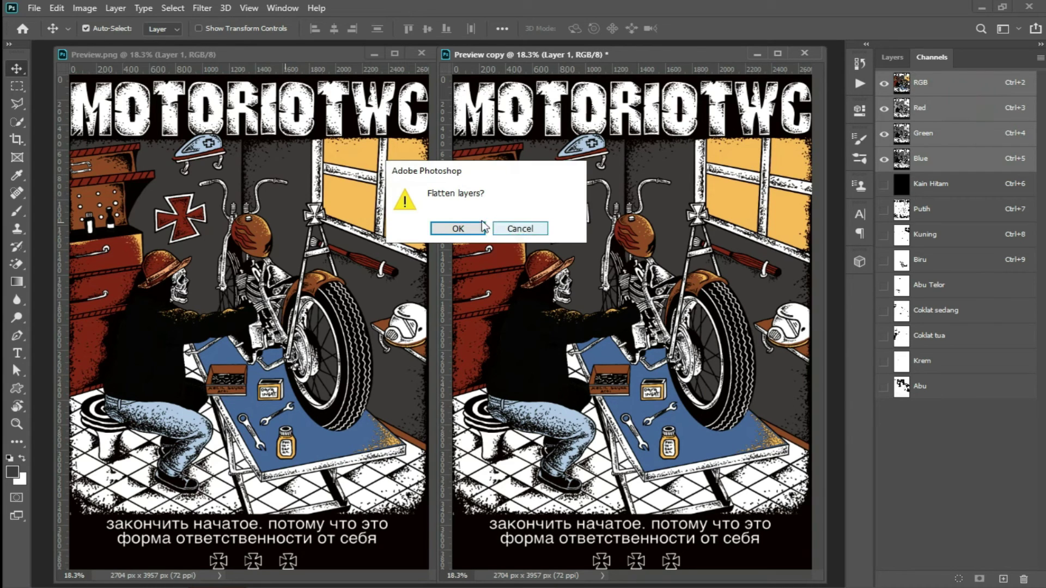
click(483, 226)
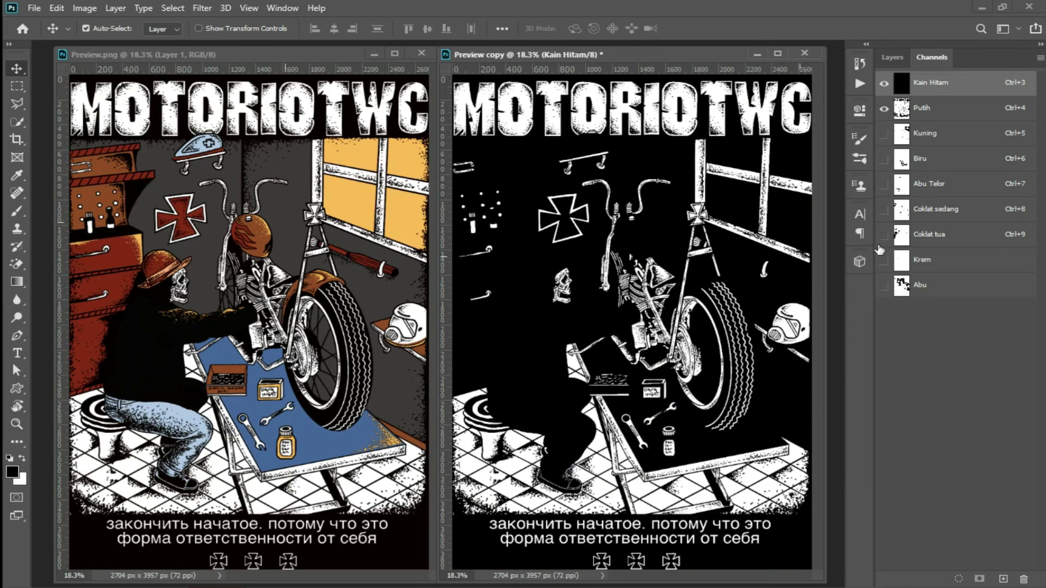
Make Kuning, Biru, Abu Telor, Coklat sedang, Coklat tua, Krem and Abu visible.
click(884, 134)
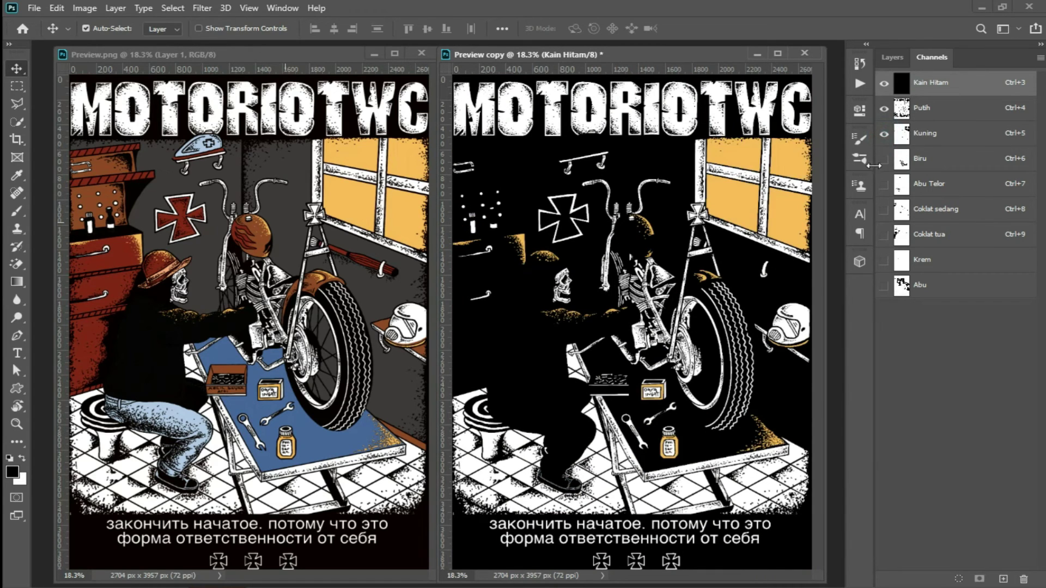
click(884, 160)
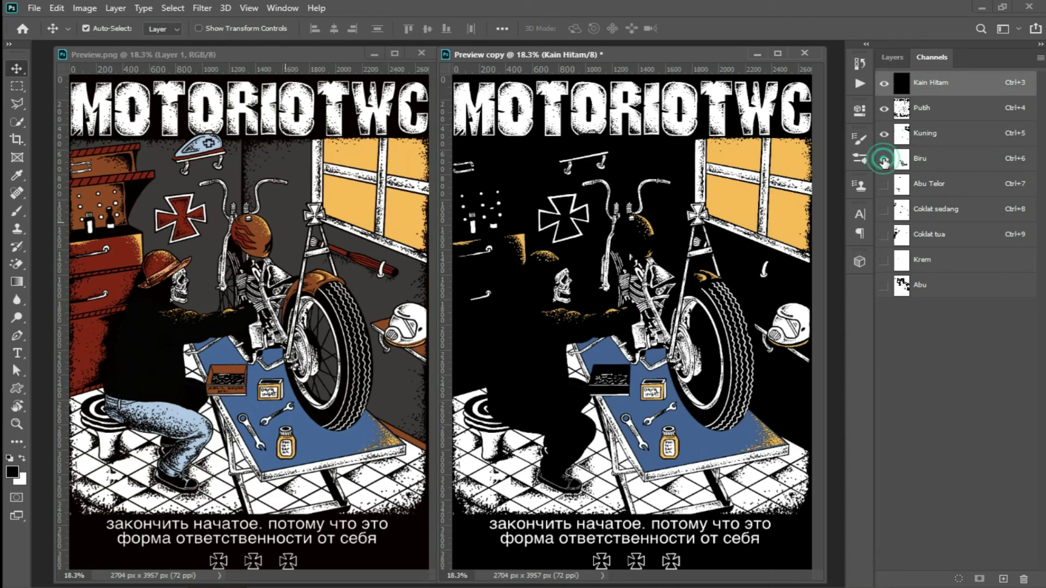
click(884, 185)
click(883, 210)
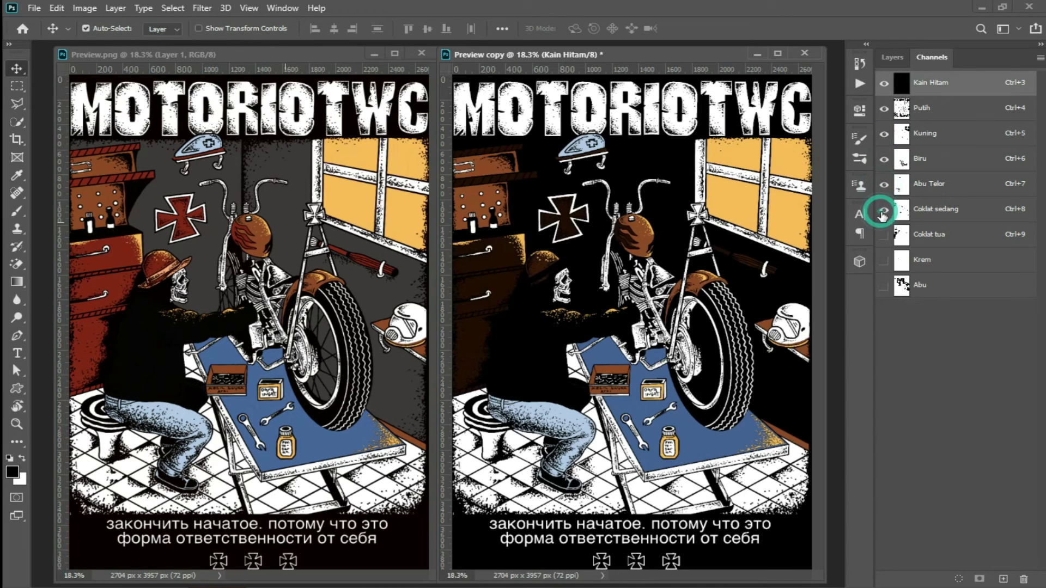
click(883, 235)
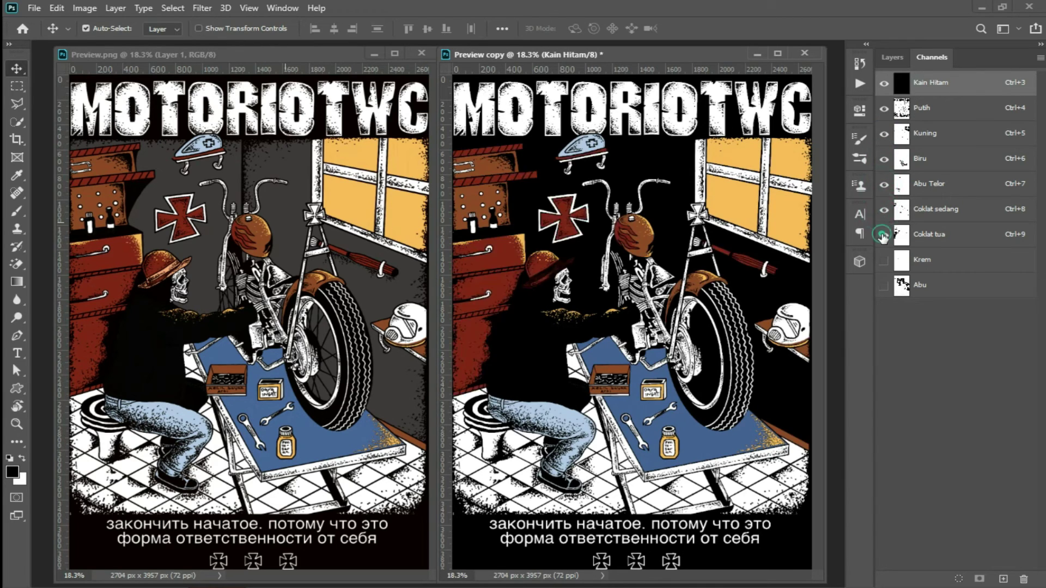
click(883, 260)
click(883, 287)
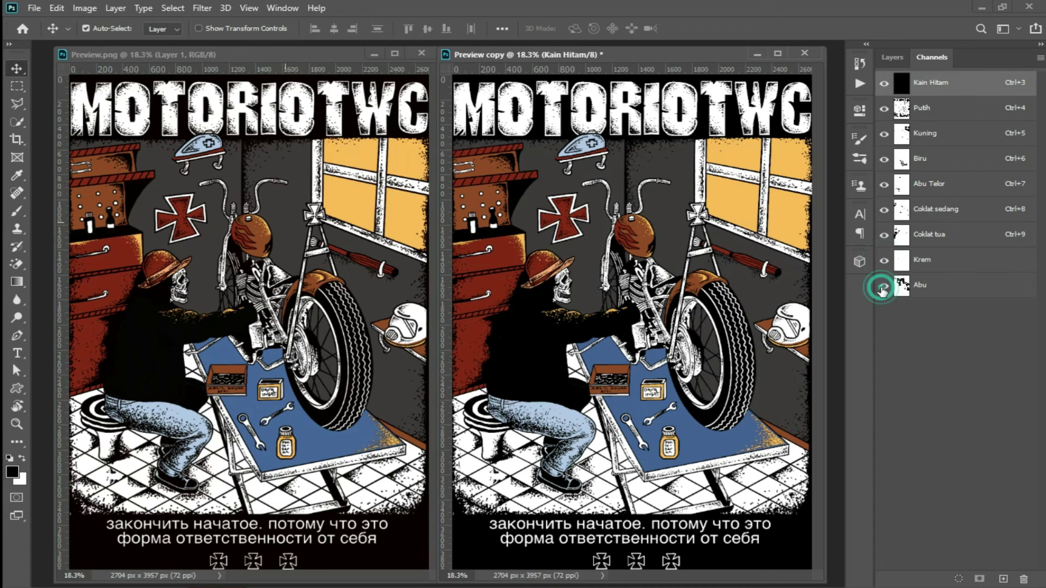
key(z)
click(643, 252)
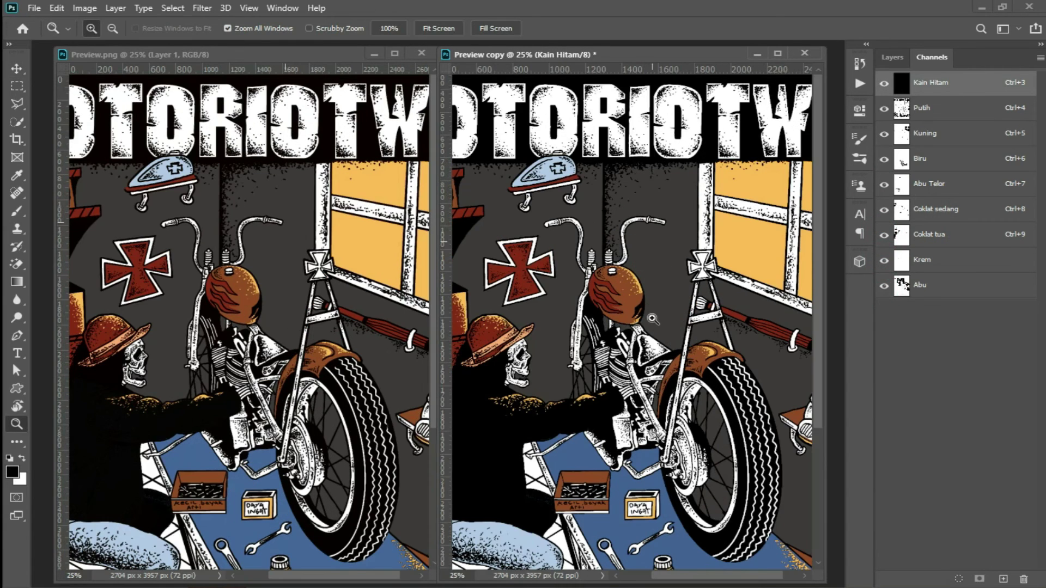
click(647, 314)
click(614, 311)
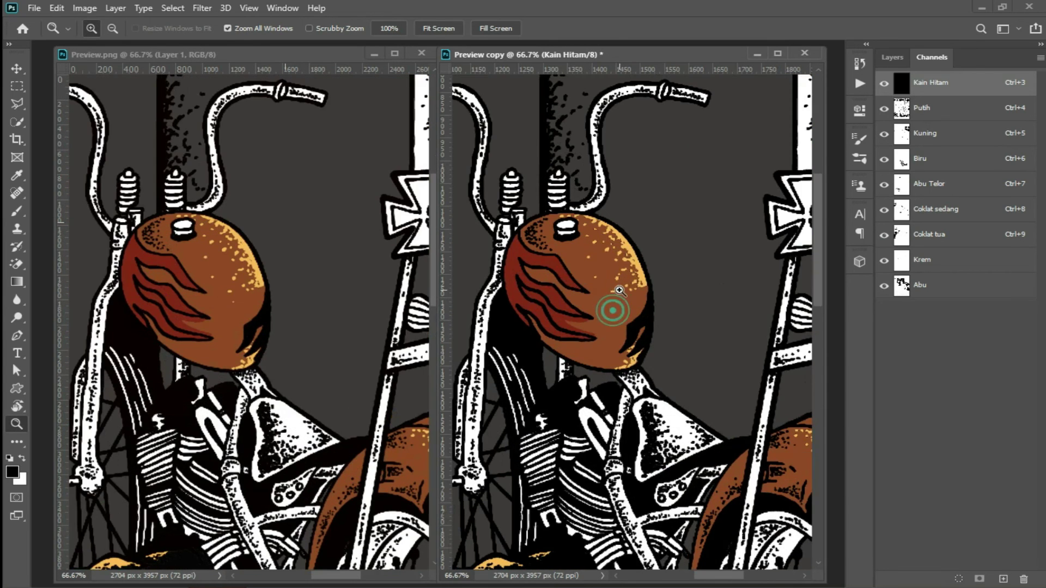
click(619, 289)
click(594, 321)
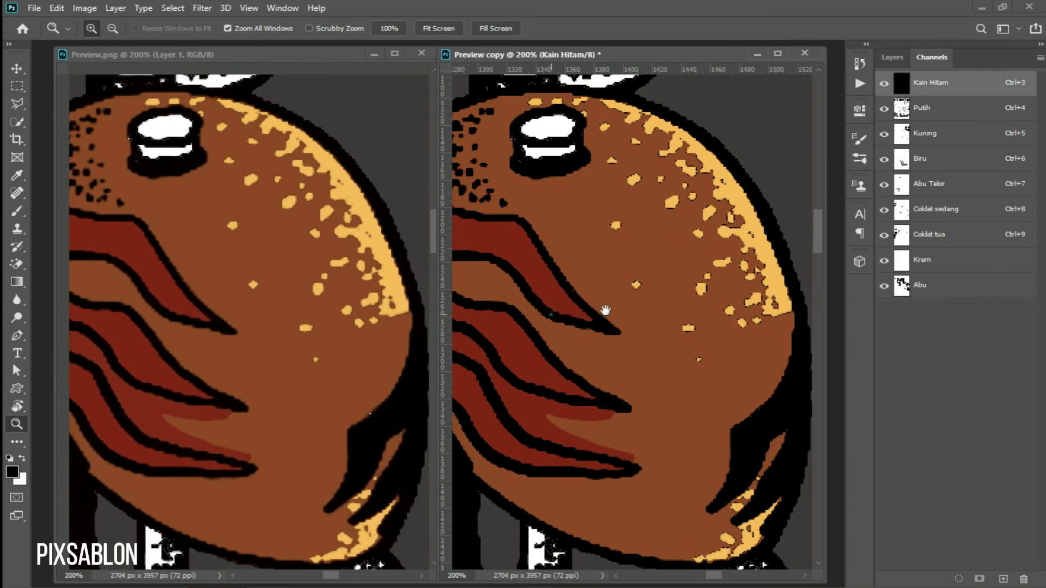
drag(548, 310, 613, 306)
drag(556, 402, 582, 325)
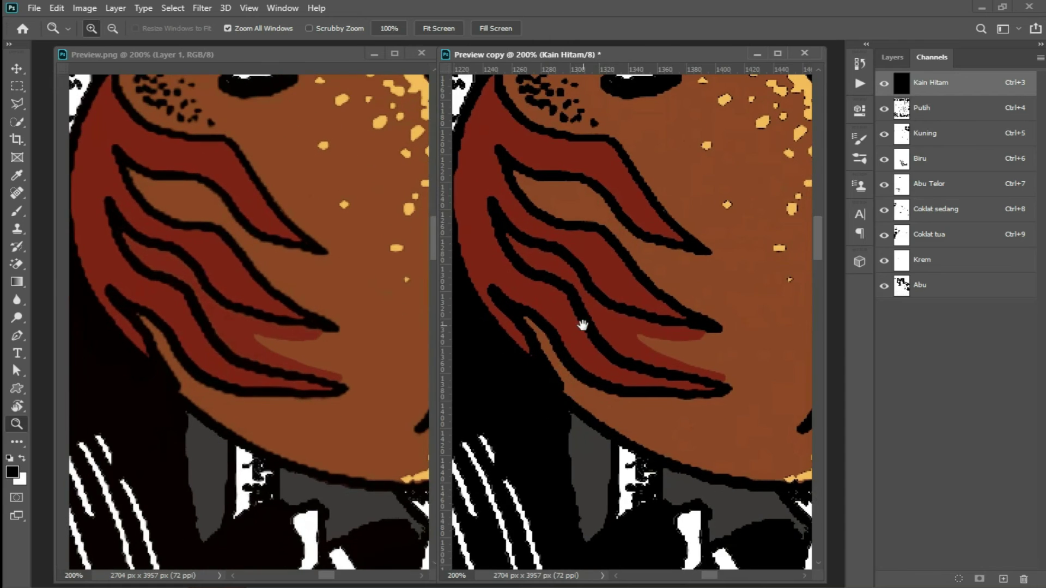
drag(579, 397, 608, 265)
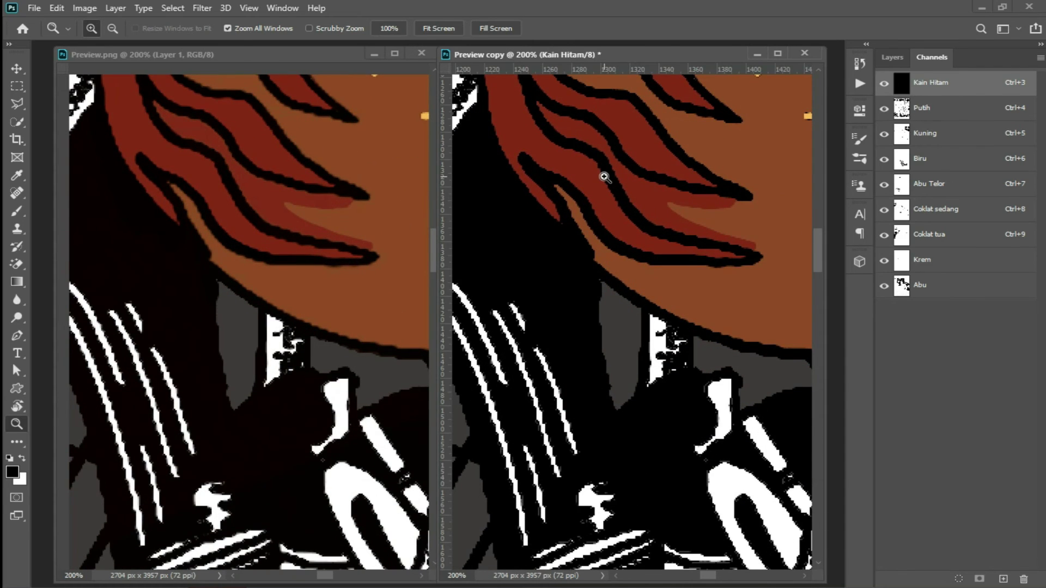
drag(651, 131, 567, 379)
scroll(651, 229, up, 2)
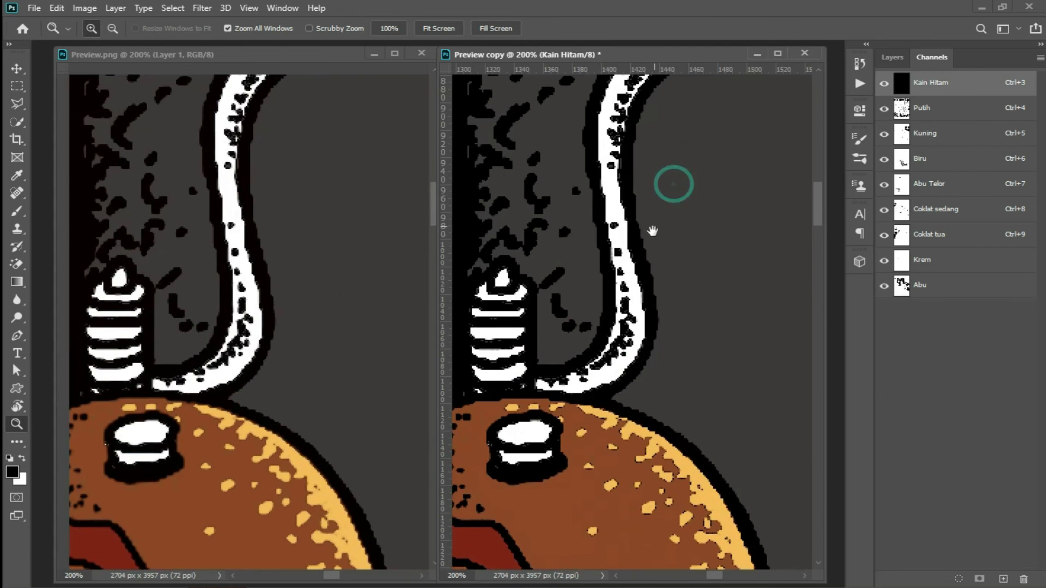
scroll(611, 346, up, 5)
alt+click(630, 285)
alt+click(631, 283)
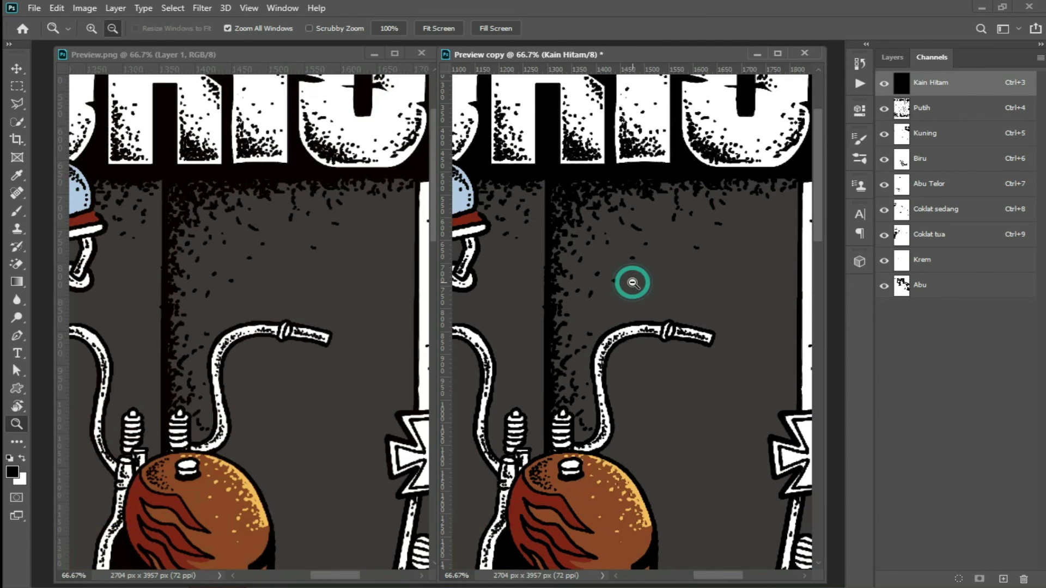
drag(528, 247, 682, 257)
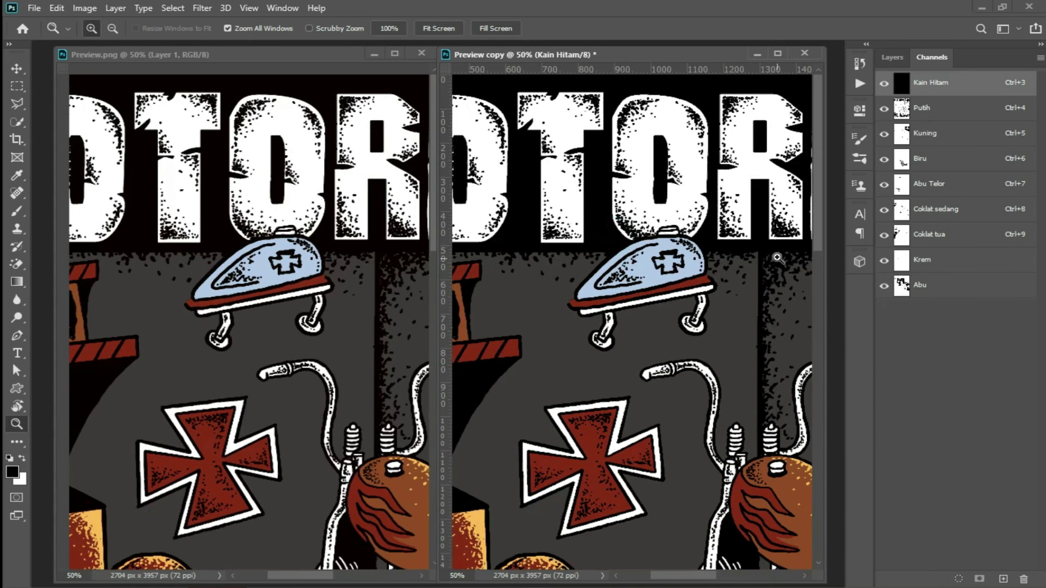
click(884, 185)
click(884, 185)
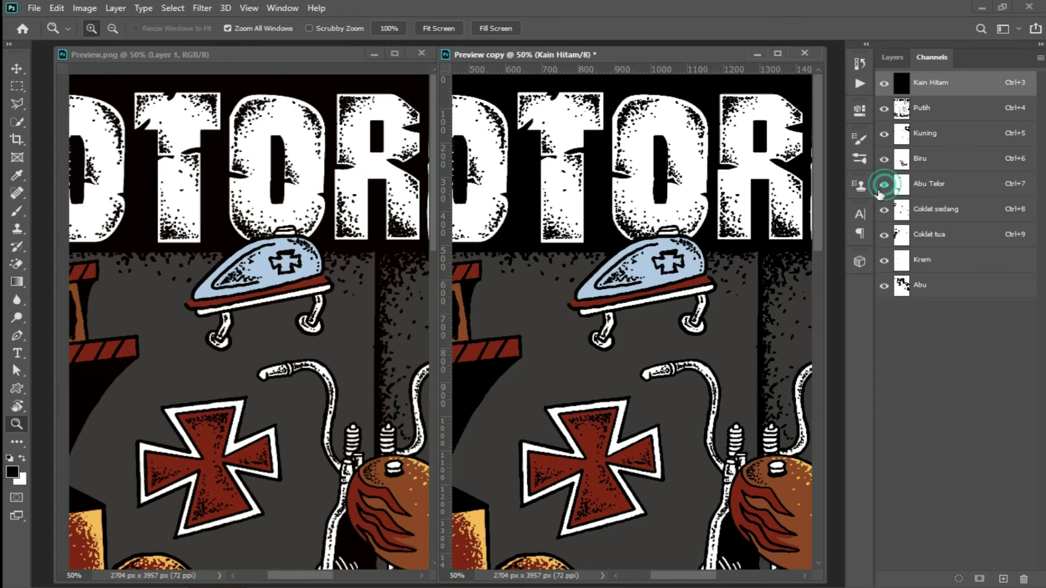
mouse_move(603, 383)
mouse_down()
mouse_move(652, 377)
mouse_move(661, 245)
mouse_up()
mouse_move(642, 305)
mouse_down()
mouse_move(600, 271)
mouse_move(614, 203)
mouse_up()
drag(661, 377, 588, 365)
drag(715, 341, 637, 332)
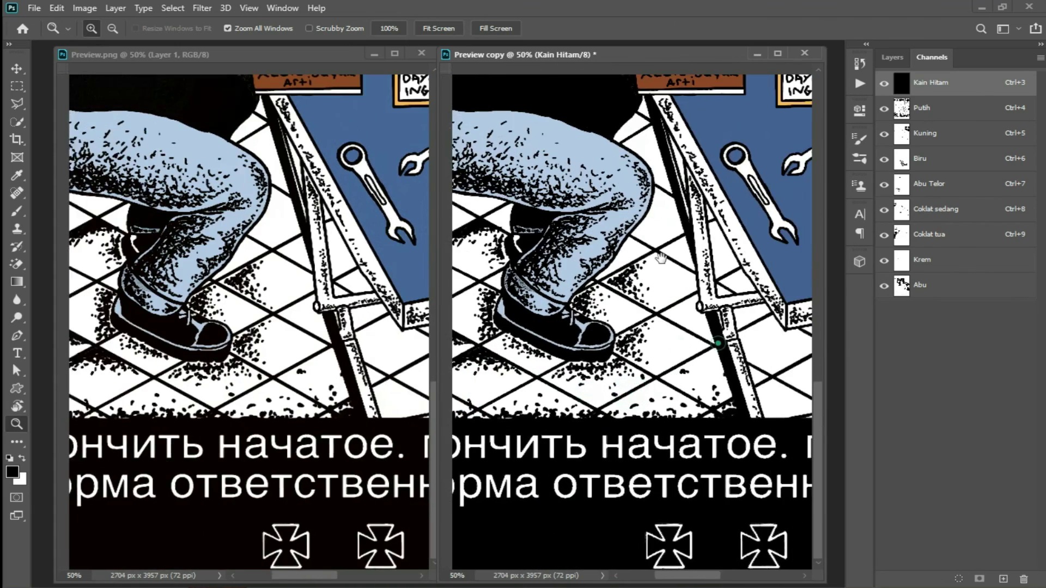
drag(741, 299, 659, 302)
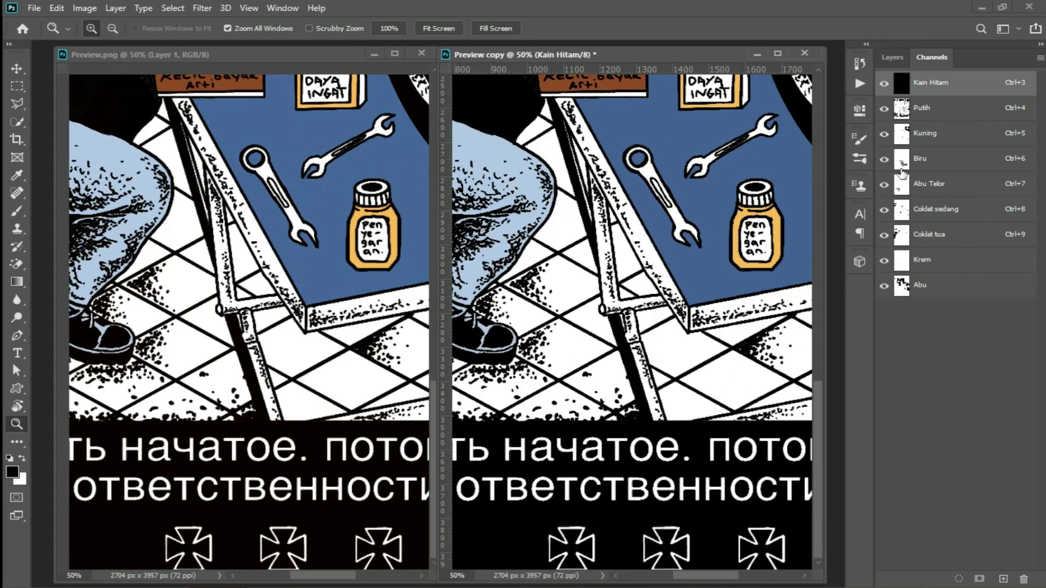
click(884, 108)
key(alt)
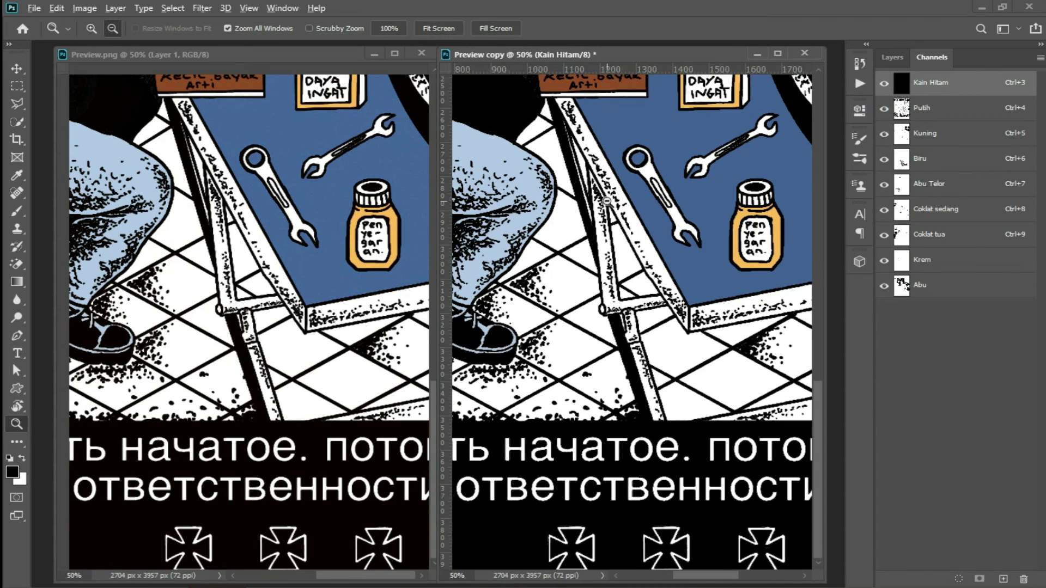
alt+click(606, 201)
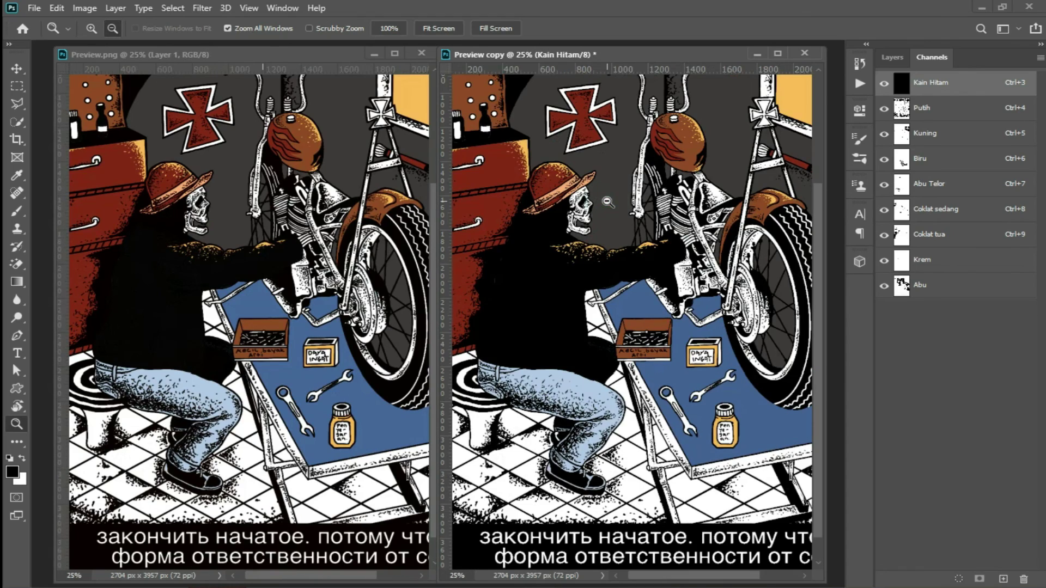
scroll(626, 177, up, 5)
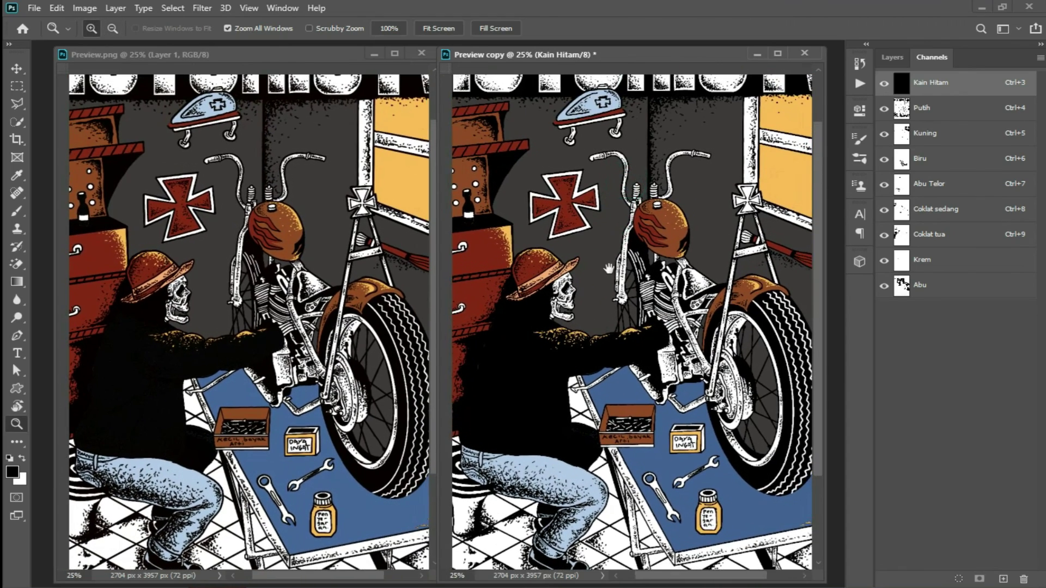
mouse_move(667, 234)
mouse_down()
mouse_move(643, 262)
mouse_move(651, 294)
mouse_up()
key(ctrl+r)
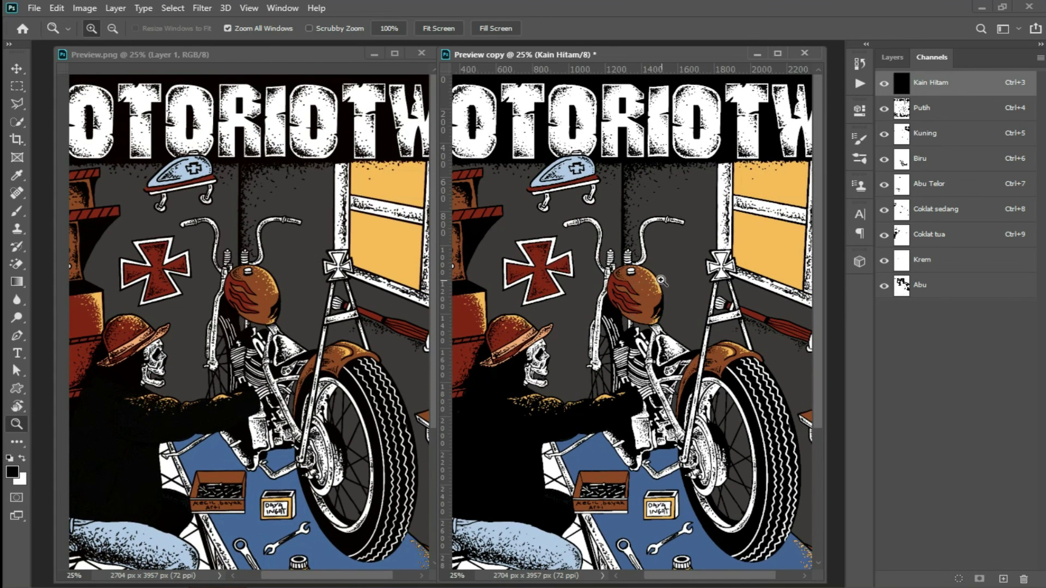
right_click(640, 230)
click(656, 235)
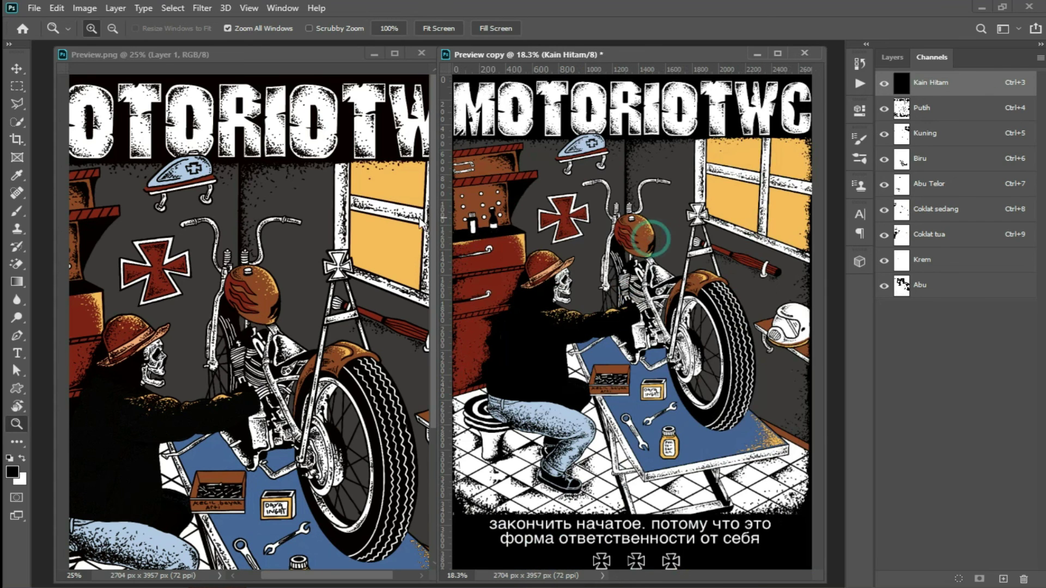
right_click(355, 193)
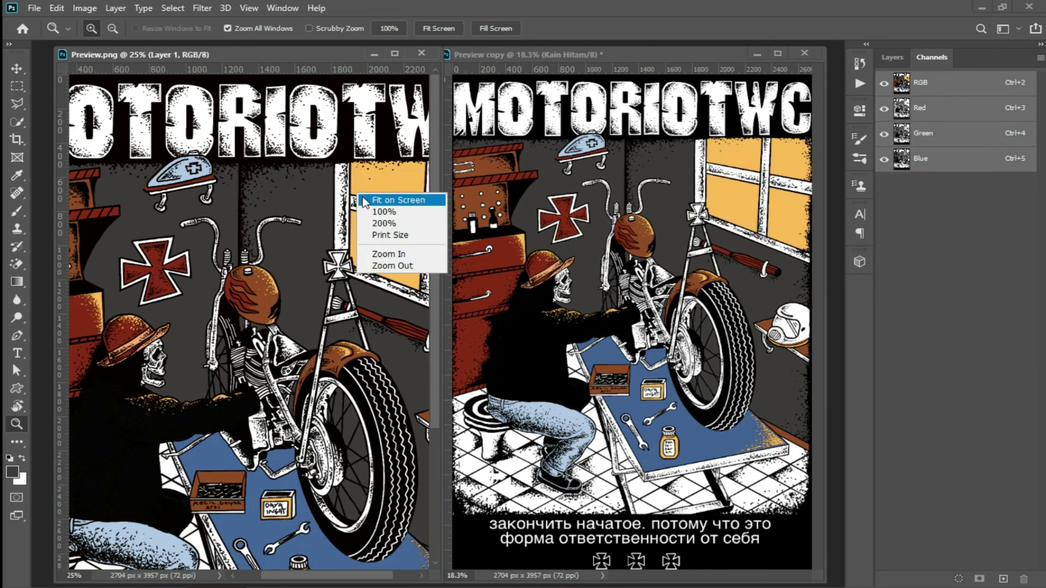
click(368, 200)
click(531, 201)
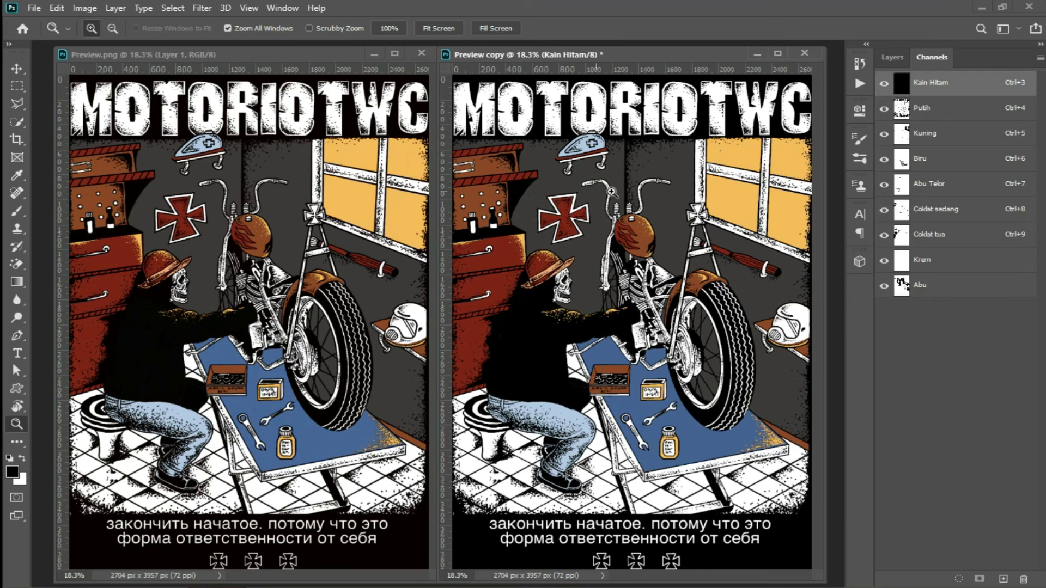
drag(882, 109, 886, 280)
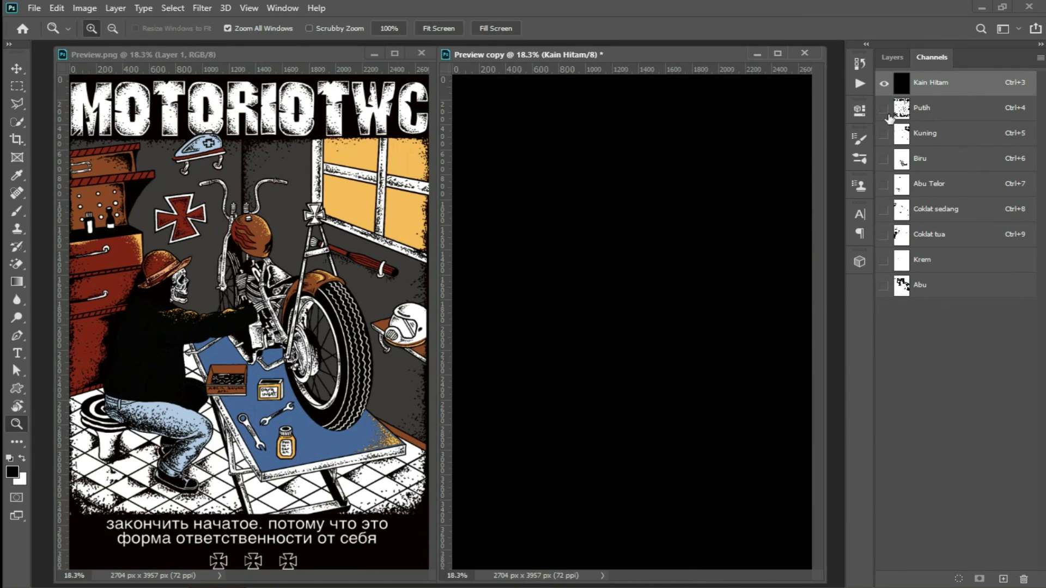
click(883, 108)
click(884, 133)
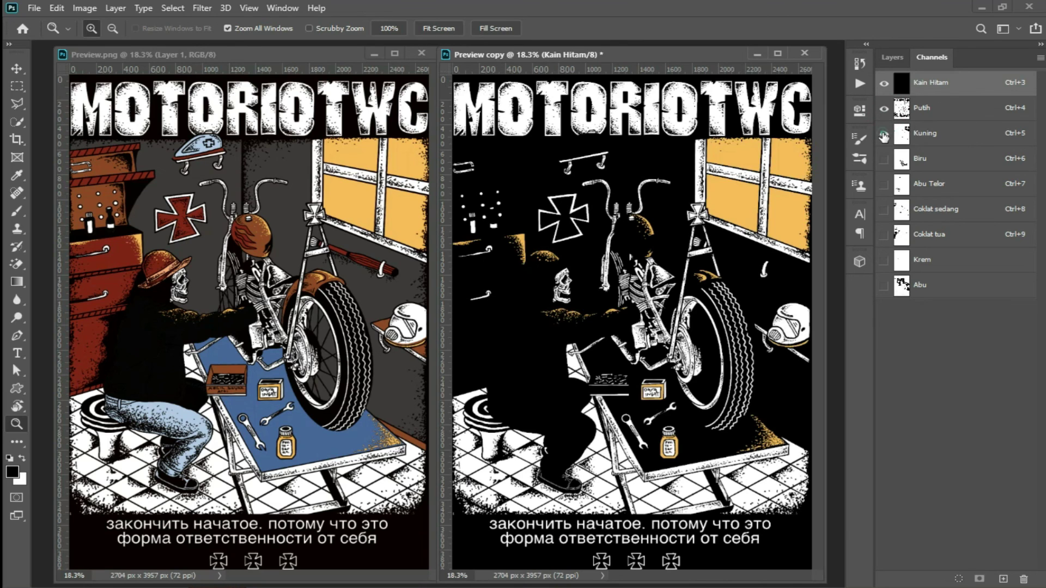
click(883, 159)
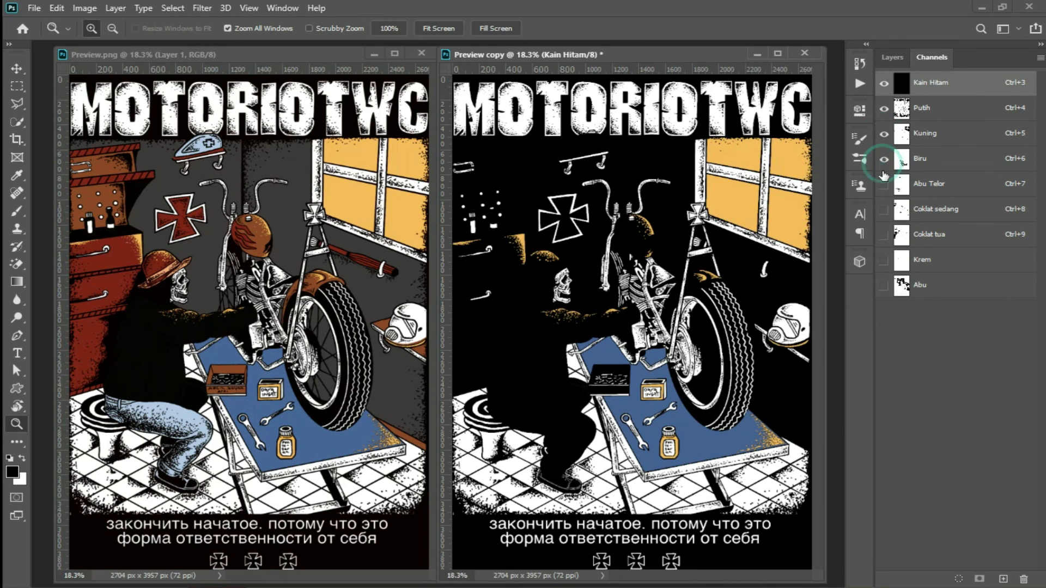
click(883, 184)
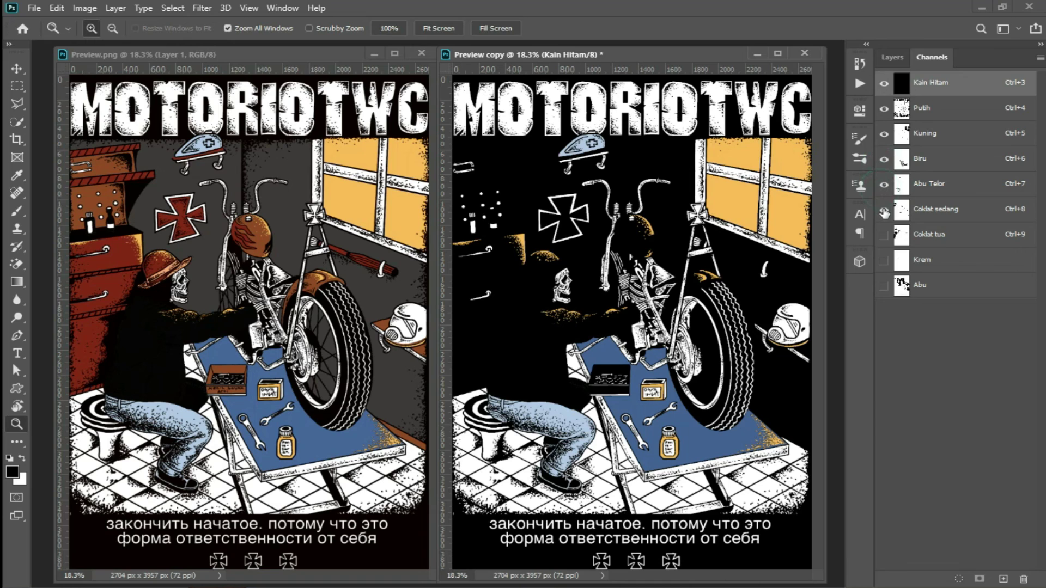
click(883, 210)
click(884, 235)
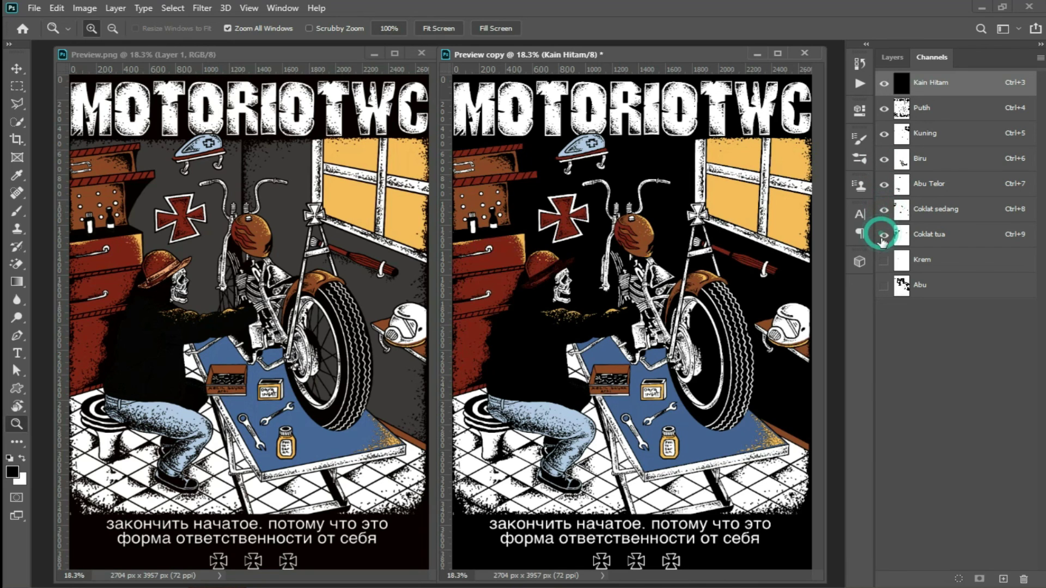
click(882, 260)
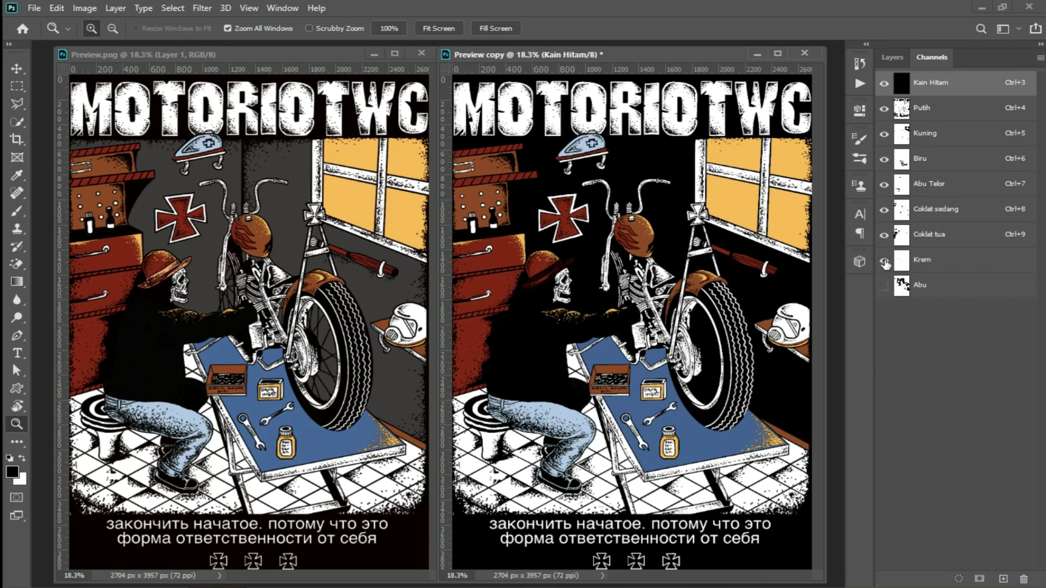
click(883, 260)
click(882, 286)
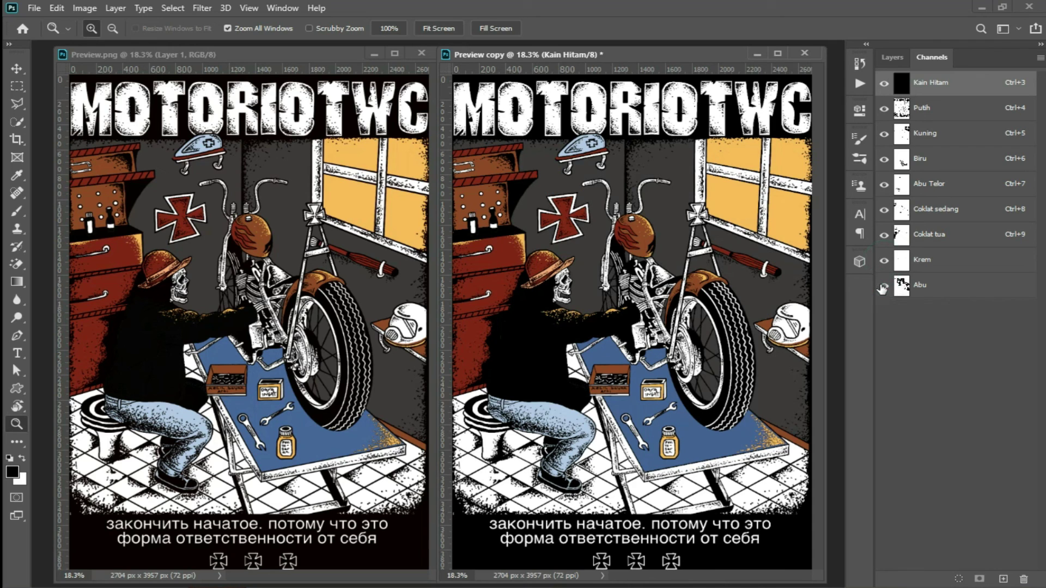